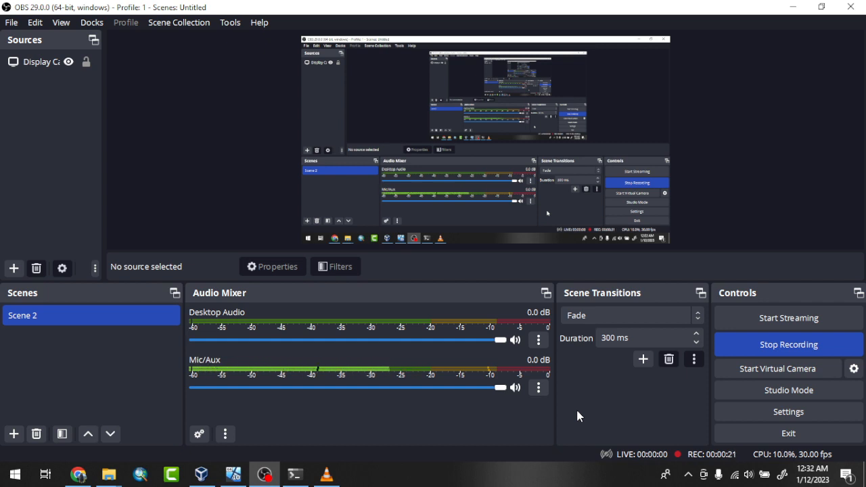
Start Delft3D in the virtual machine and set its working directory to the Delft folder on the desktop.
left_click(793, 6)
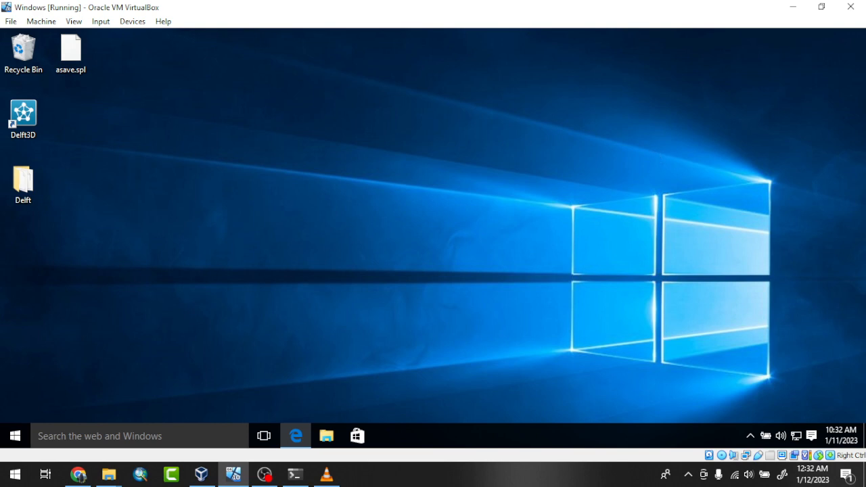
double_click(23, 114)
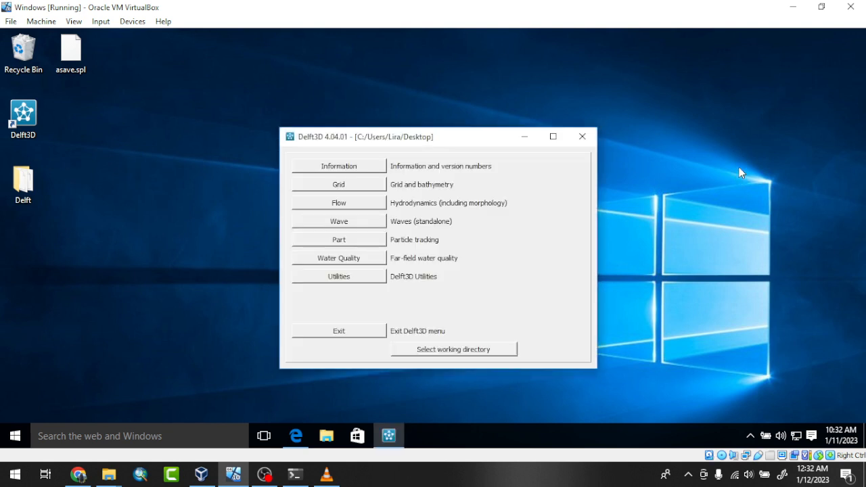
left_click(454, 352)
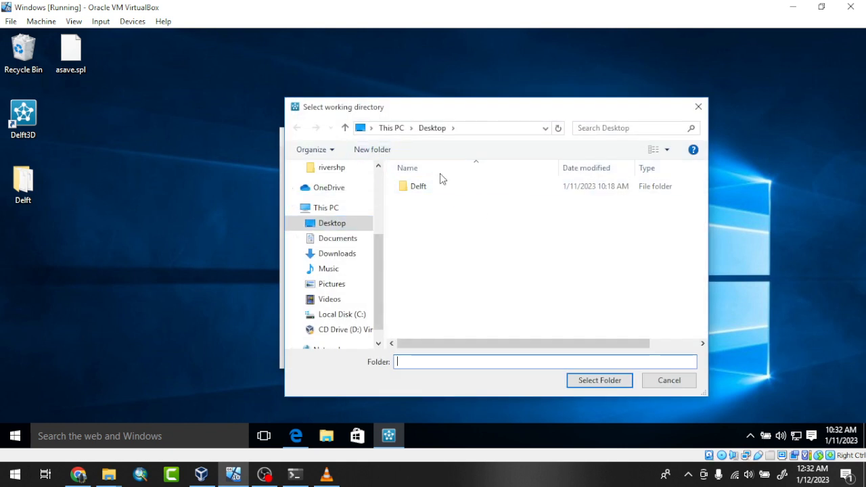
double_click(415, 187)
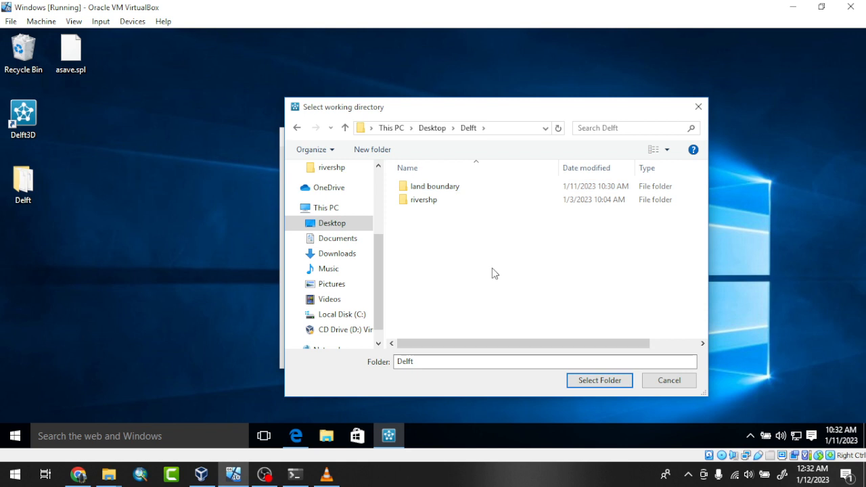
left_click(599, 380)
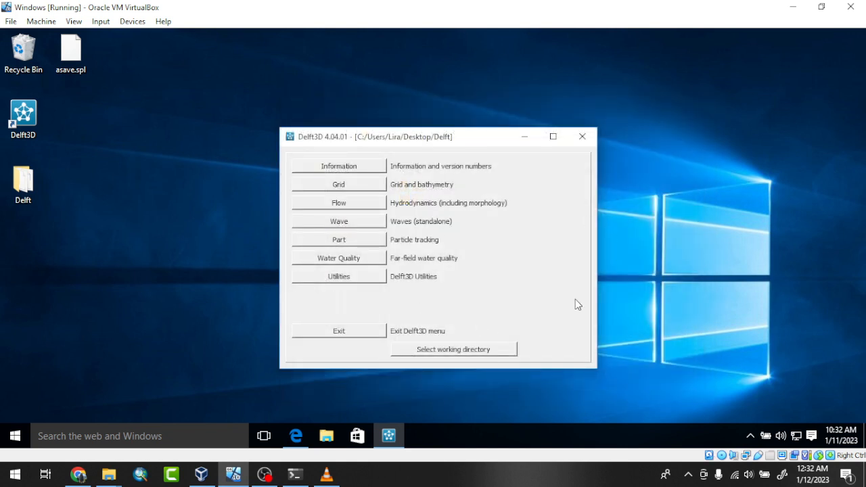
Launch RGFGRID for boundary-fitted grid generation from the Grid and bathymetry tools.
left_click(350, 187)
left_click(351, 187)
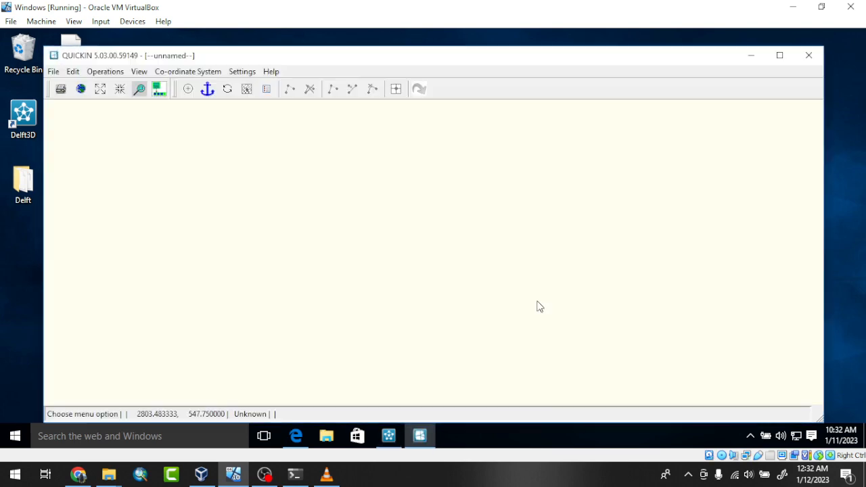
left_click(808, 55)
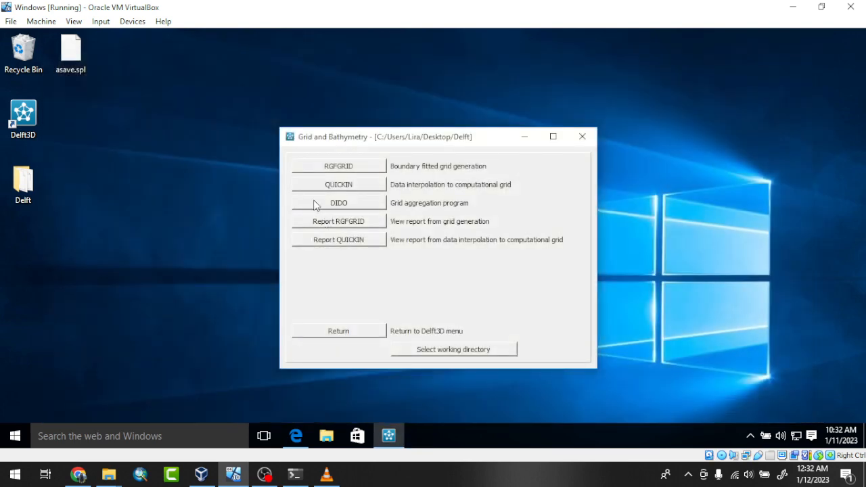
left_click(353, 169)
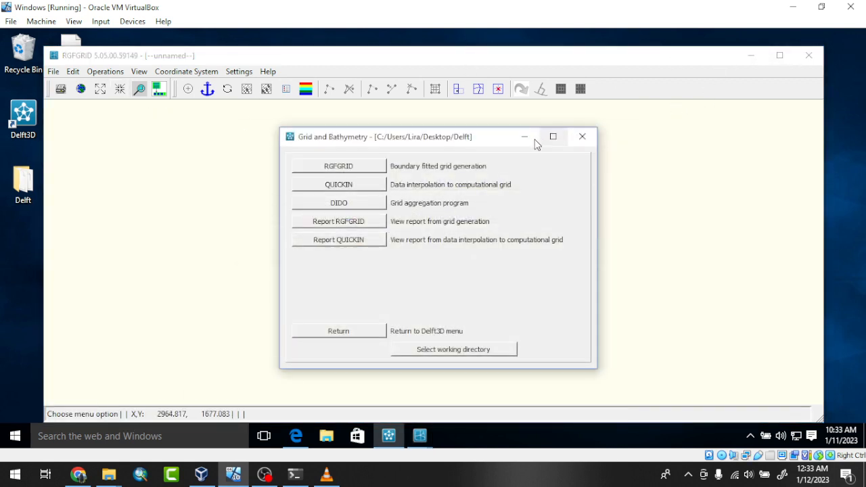
Clear the desktop and look at the river shapefile's files in the rivershp subfolder of the Delft folder.
left_click(534, 140)
left_click(751, 55)
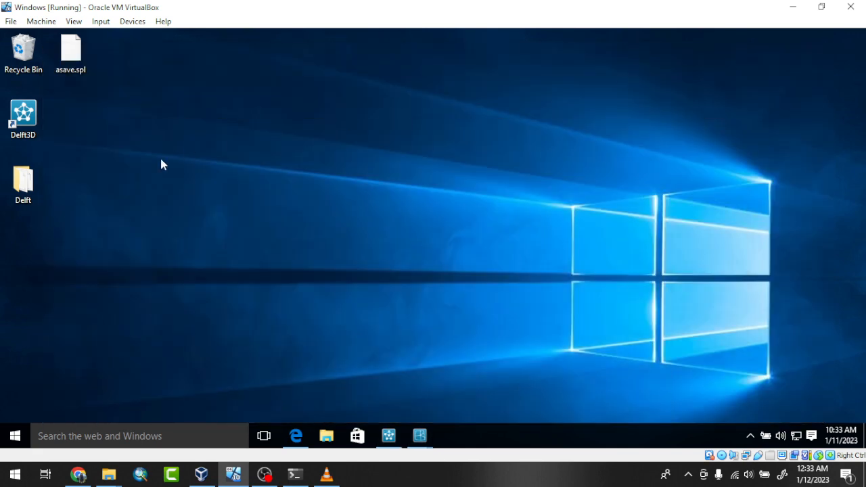
double_click(27, 182)
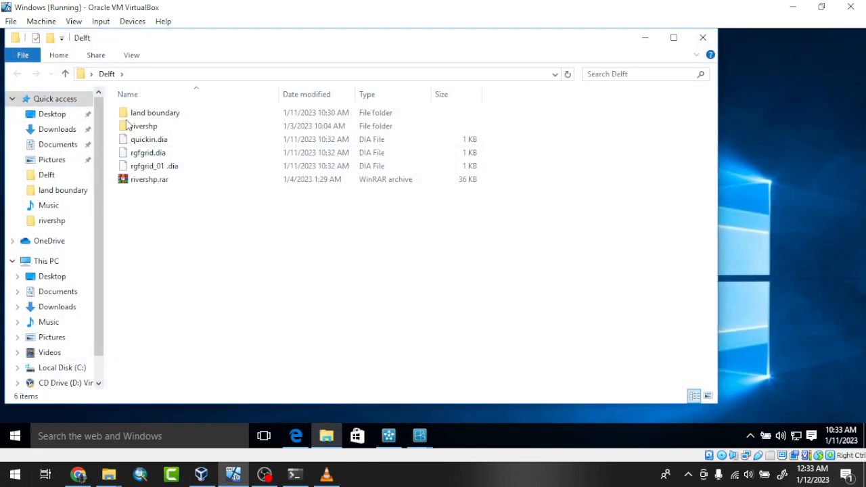
left_click(142, 124)
double_click(142, 126)
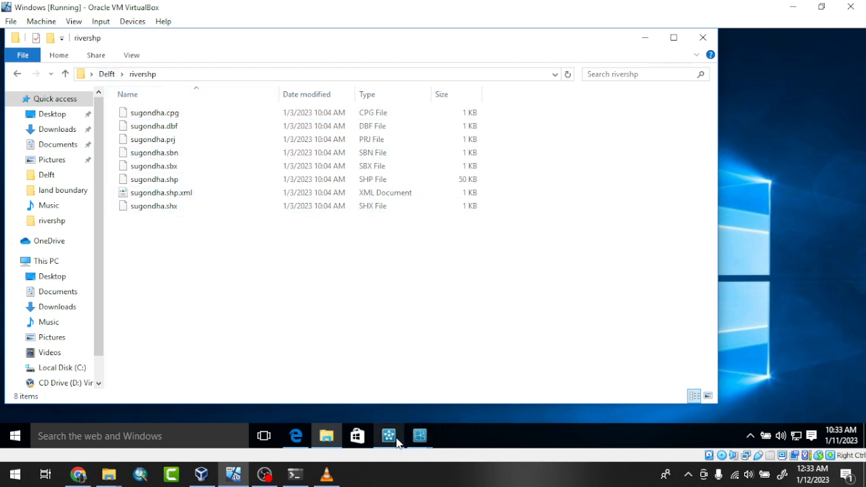
Return to the main Delft3D menu and launch QUICKPLOT from the Delft3D utilities.
left_click(390, 436)
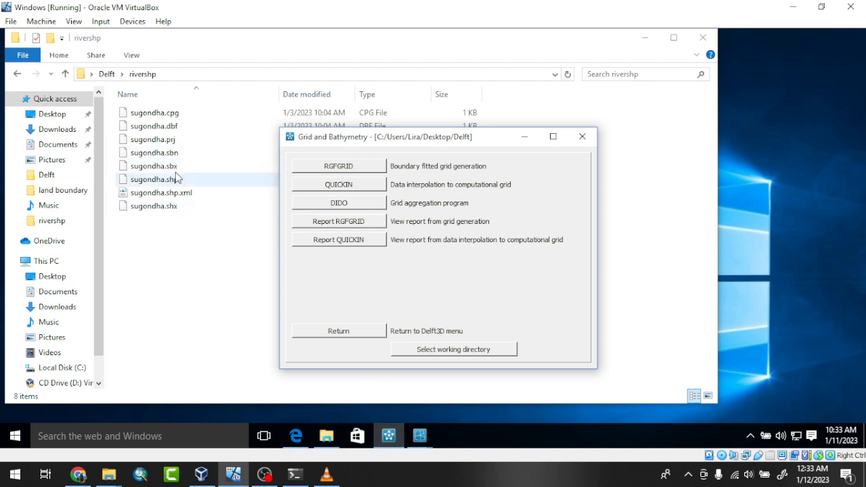
left_click(340, 332)
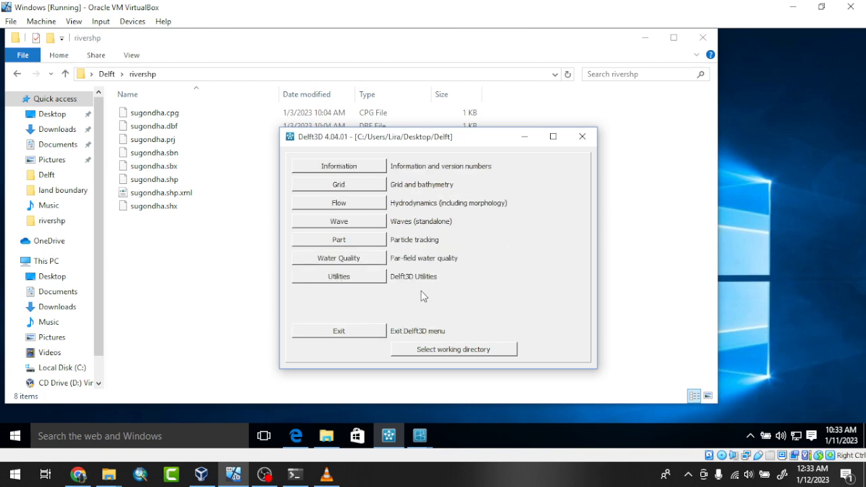
left_click(351, 277)
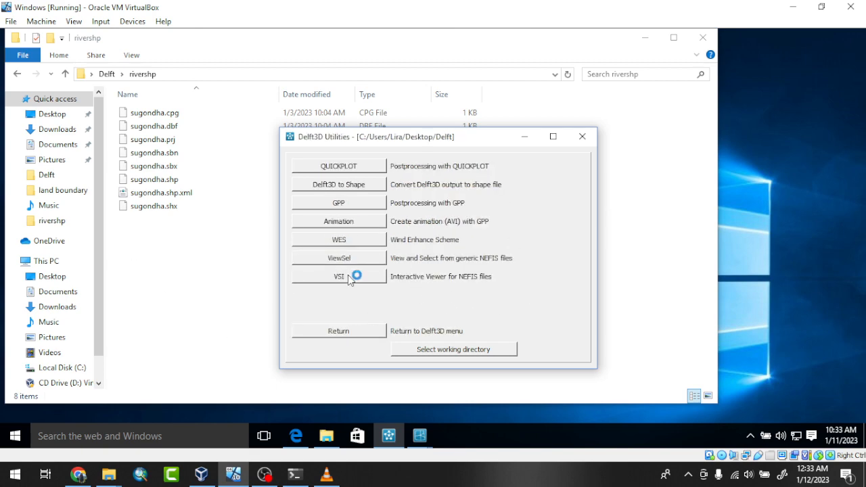
left_click(347, 275)
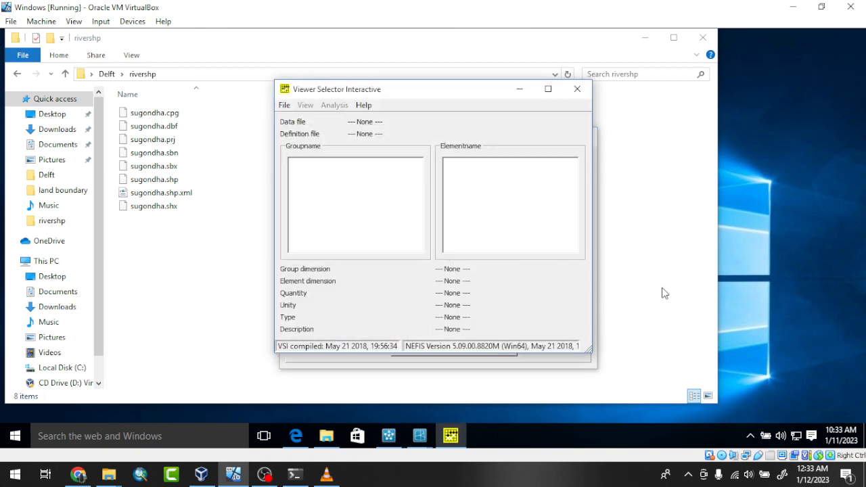
left_click(577, 88)
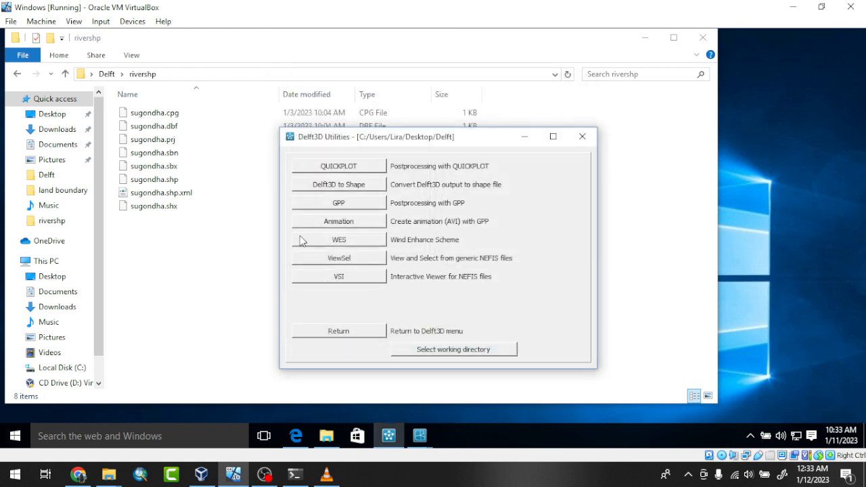
left_click(342, 167)
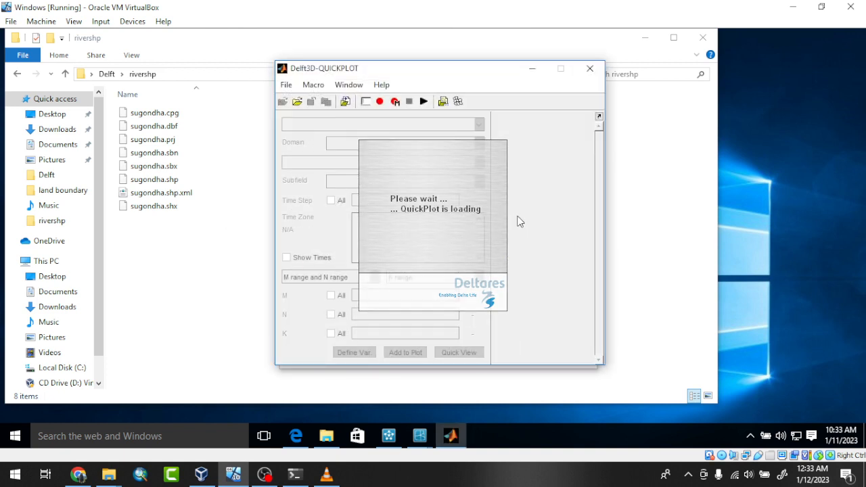
Try to load the sugondha.shp shapefile from the rivershp folder.
left_click(298, 104)
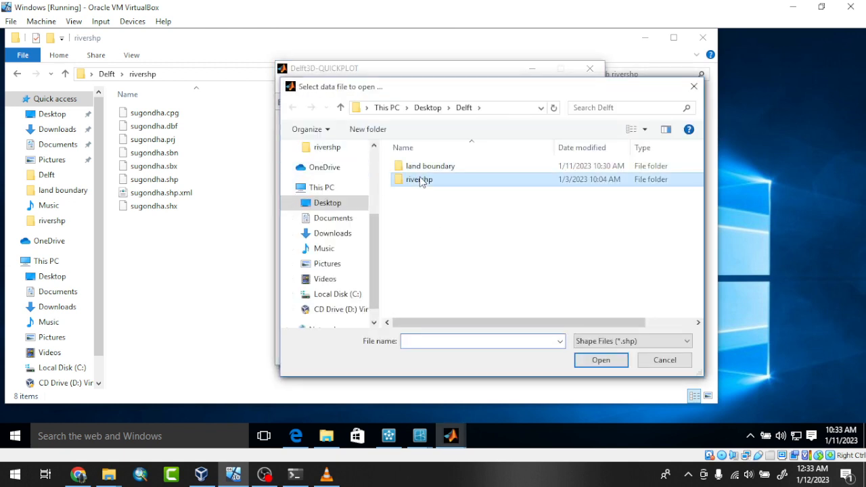
double_click(415, 179)
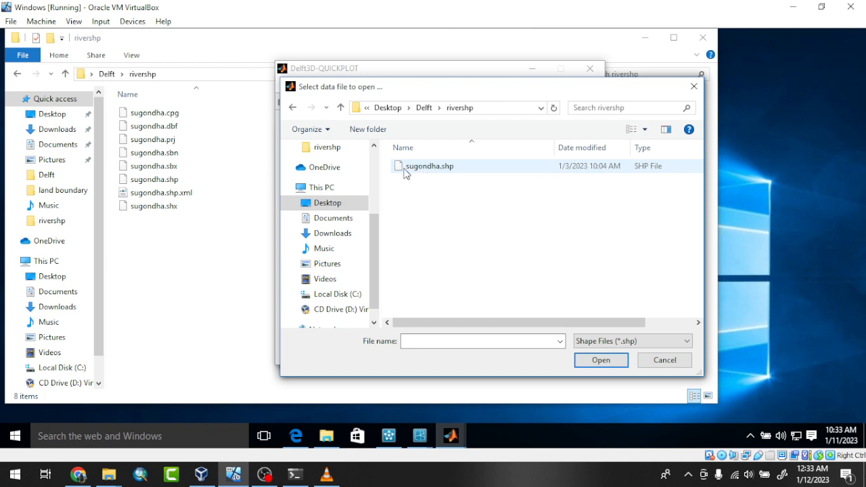
left_click(443, 169)
left_click(612, 361)
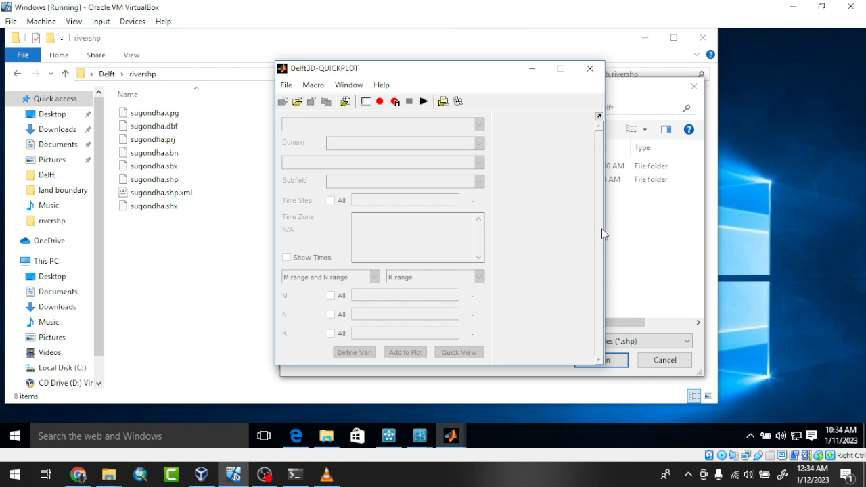
Reposition the QUICKPLOT window and open sugondha.shp from the rivershp folder as the data file.
left_click_drag(481, 69, 457, 79)
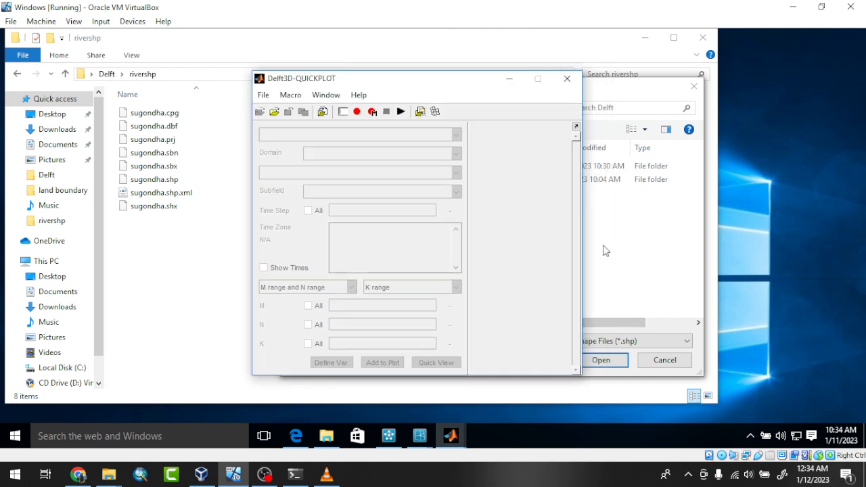
left_click_drag(365, 83, 345, 80)
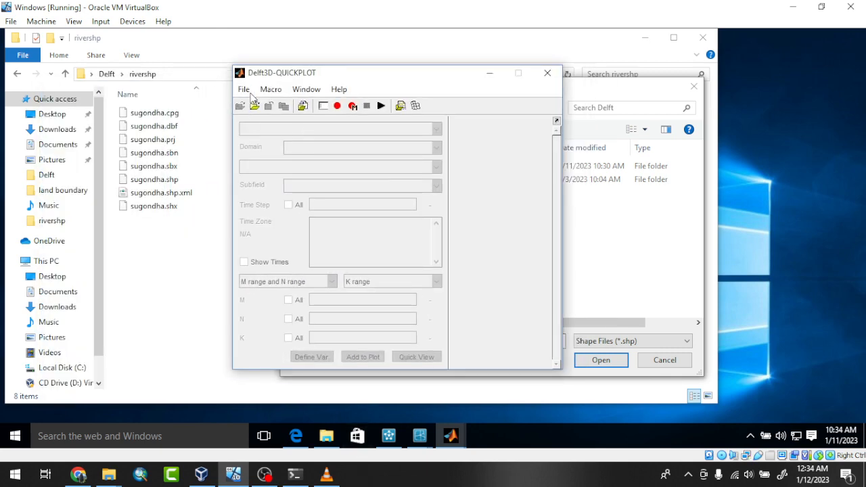
left_click(255, 106)
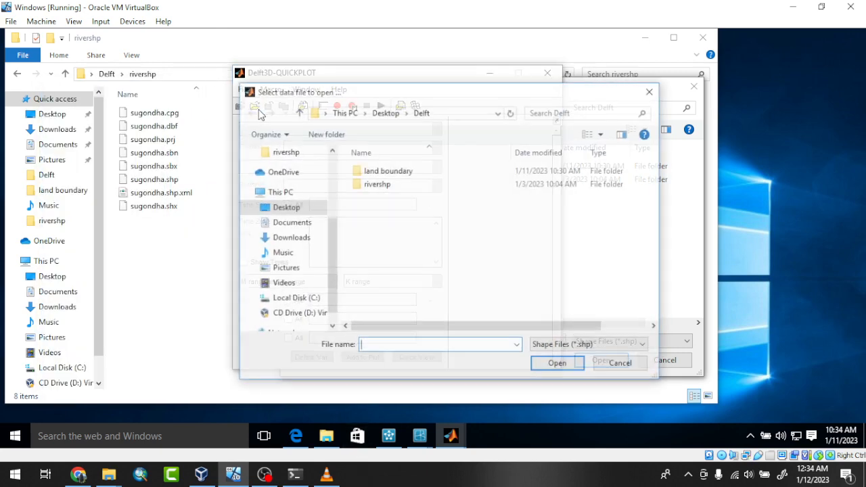
double_click(392, 184)
left_click(389, 175)
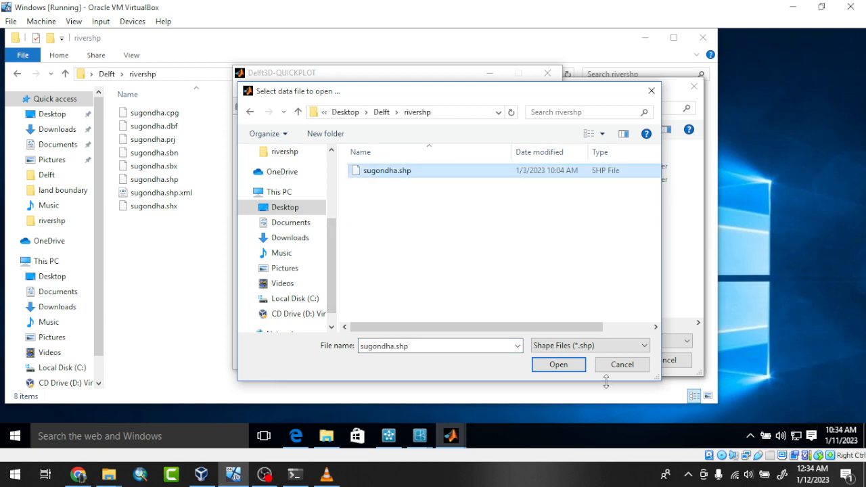
left_click(559, 363)
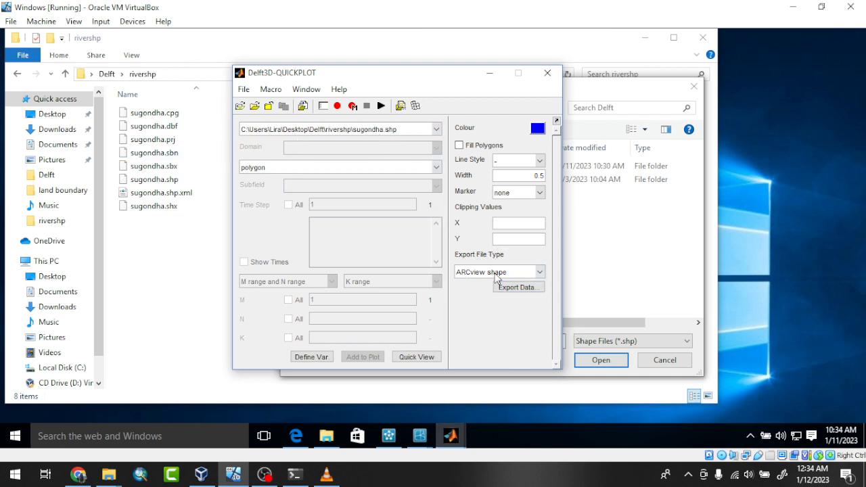
Set the export file type to landboundary file and start exporting the polygon data into the land boundary folder.
left_click(540, 272)
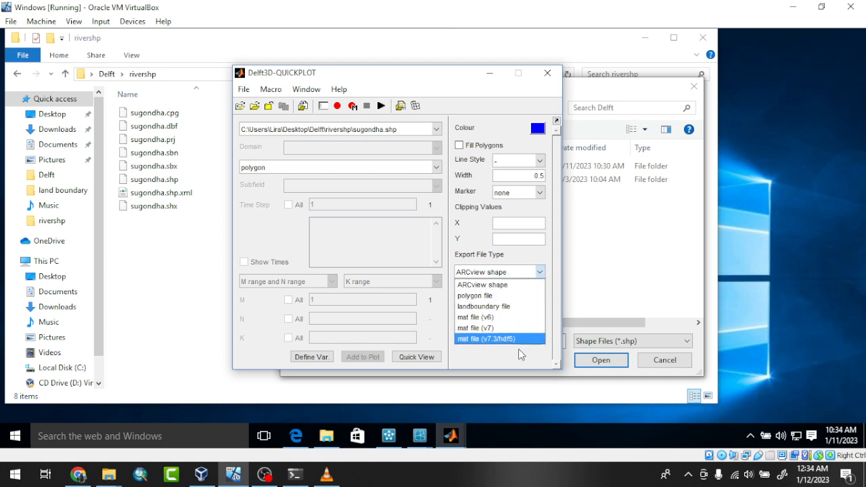
left_click(493, 306)
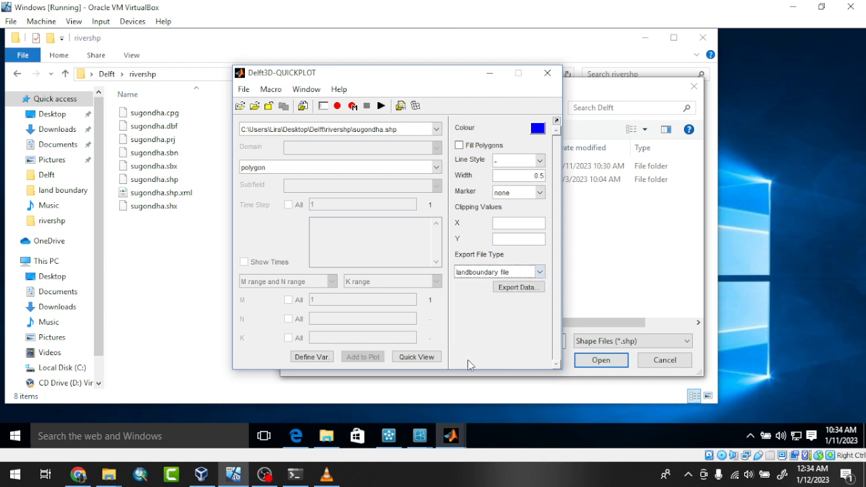
left_click(515, 290)
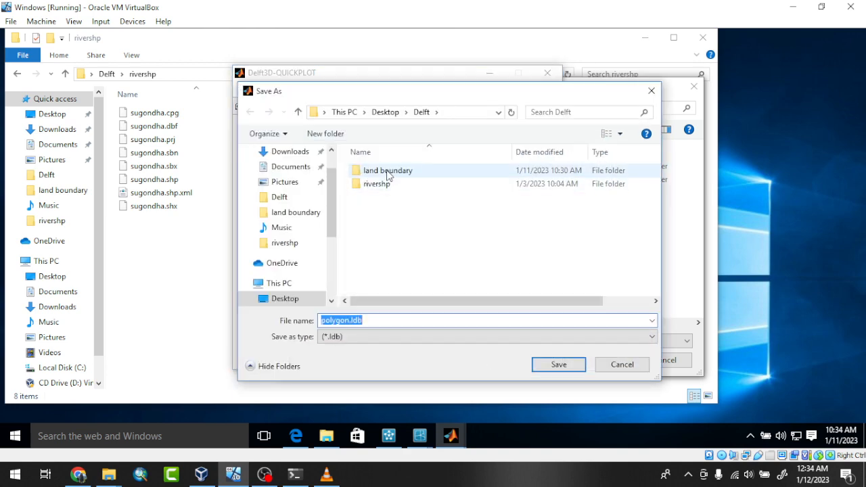
double_click(397, 174)
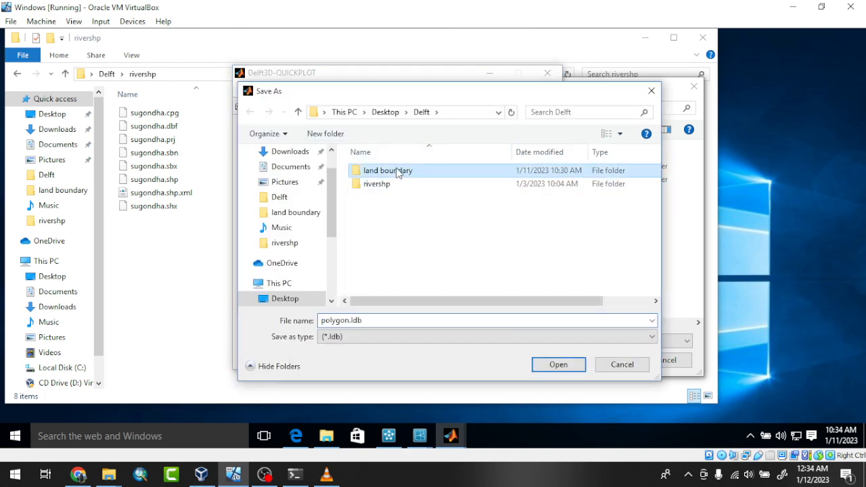
Name the exported land boundary file sugondha.ldb and save it in the land boundary folder.
double_click(348, 321)
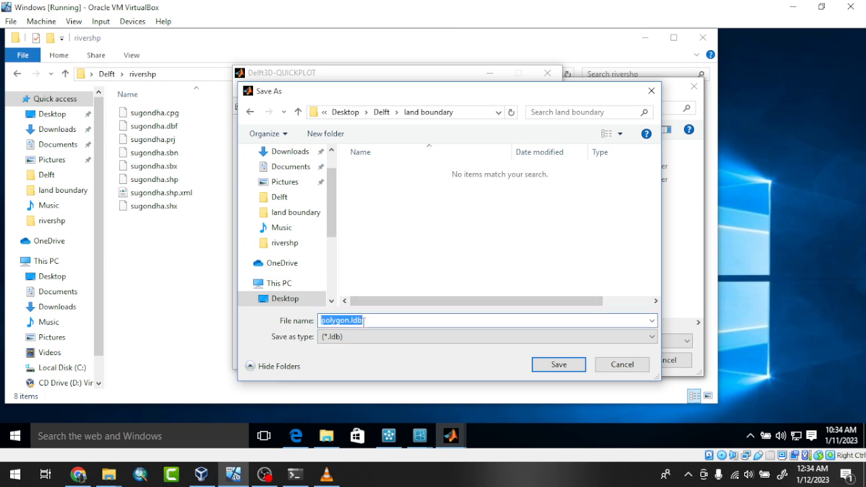
left_click(358, 320)
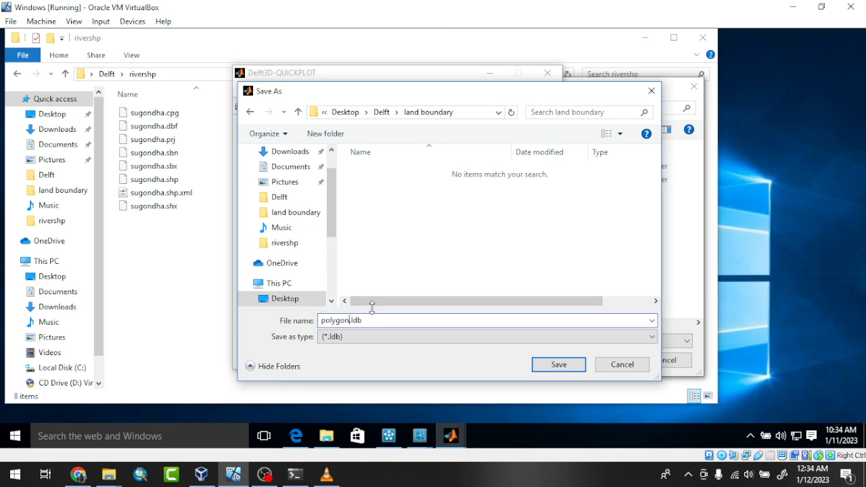
key("BackSpace")
key("BackSpace")
key("BackSpace")
key("BackSpace")
key("BackSpace")
key("BackSpace")
key("BackSpace")
type("sugondha")
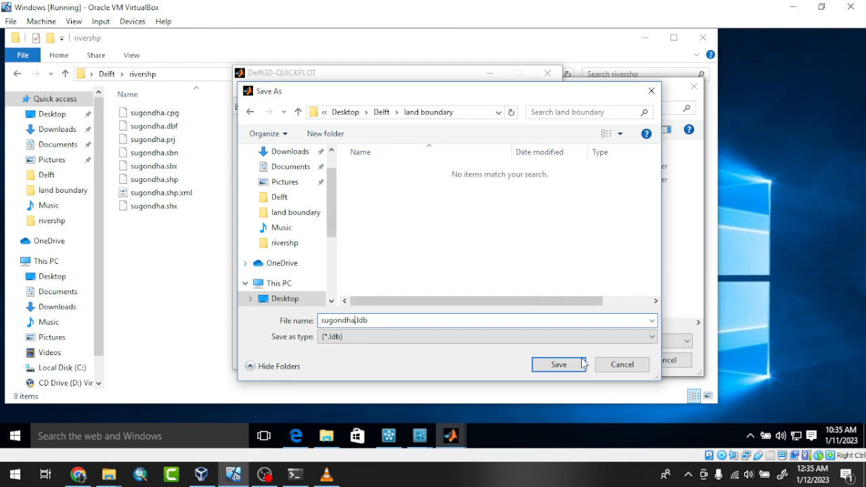
left_click(562, 368)
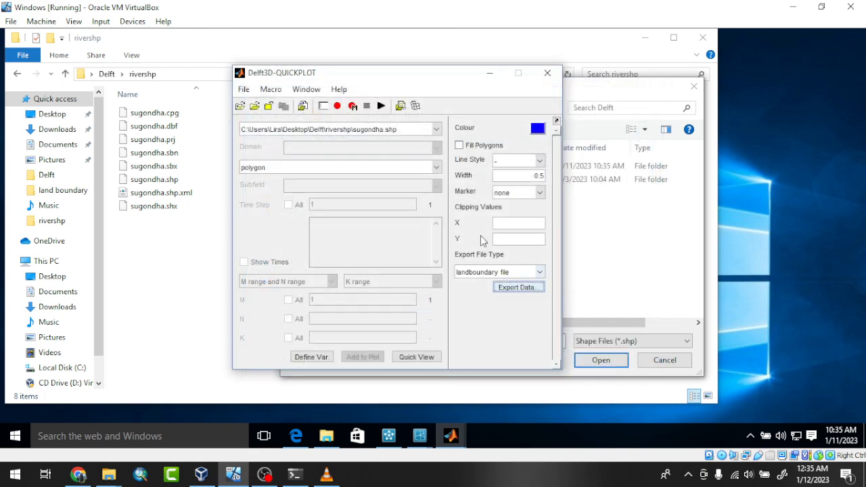
Export the polygon data once more into the land boundary folder under the default name polygon.ldb.
left_click(516, 287)
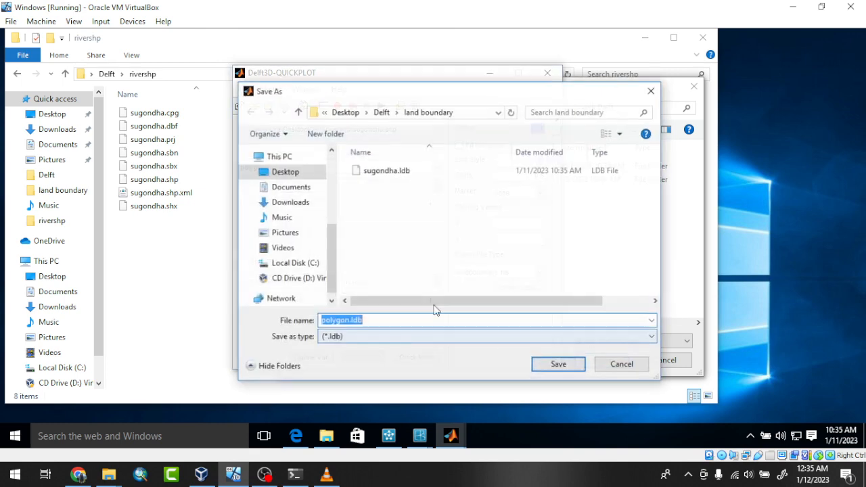
left_click(573, 364)
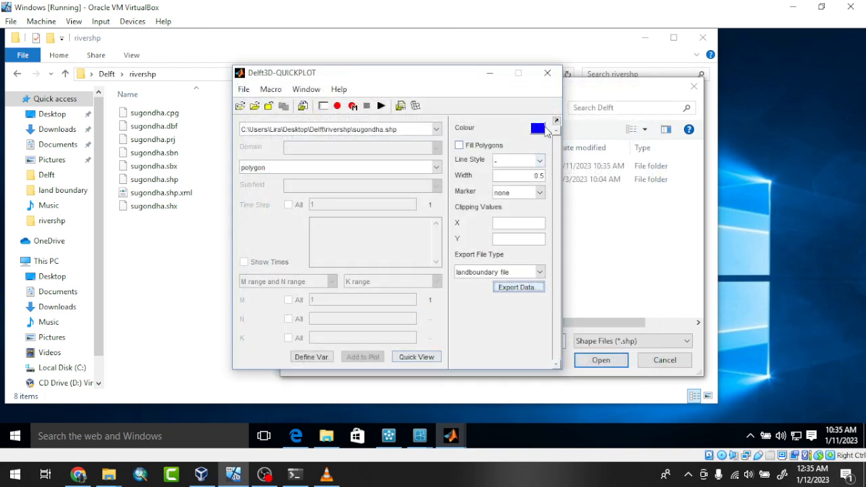
Close the QUICKPLOT window and open the land boundary folder inside Delft to check the exported .ldb files.
left_click(546, 73)
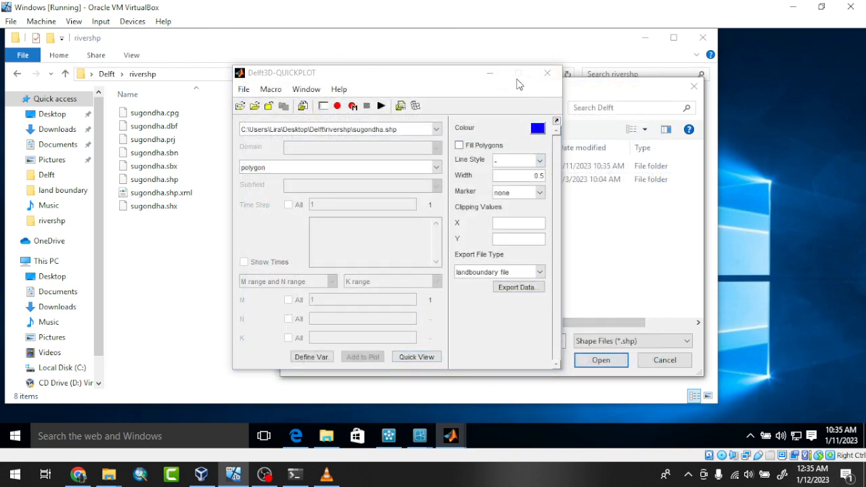
left_click(547, 72)
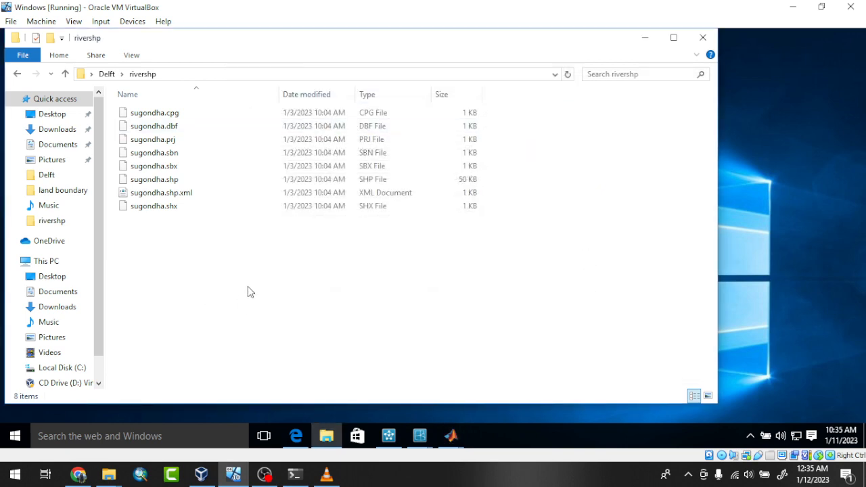
left_click(65, 73)
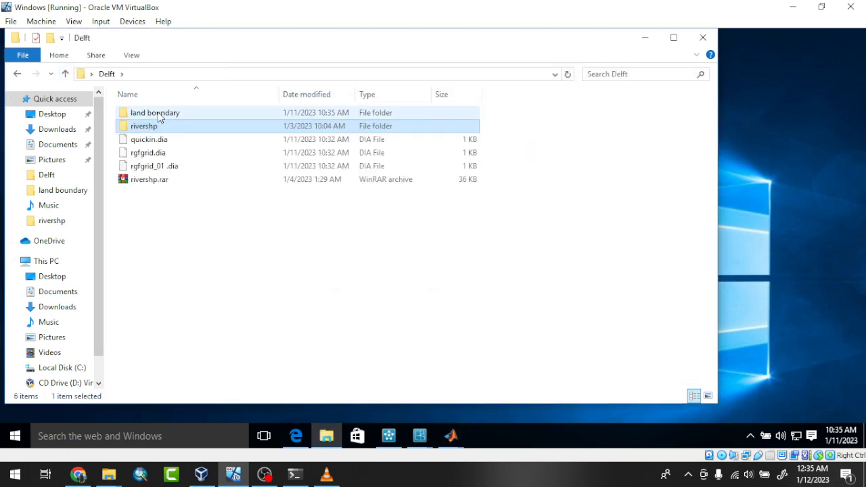
double_click(159, 116)
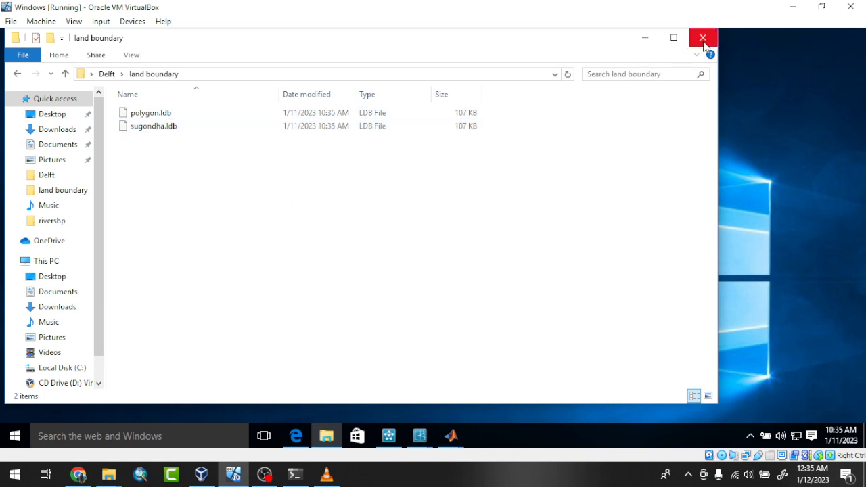
Bring up the second of the two unnamed RGFGRID windows and close it.
mouse_move(427, 437)
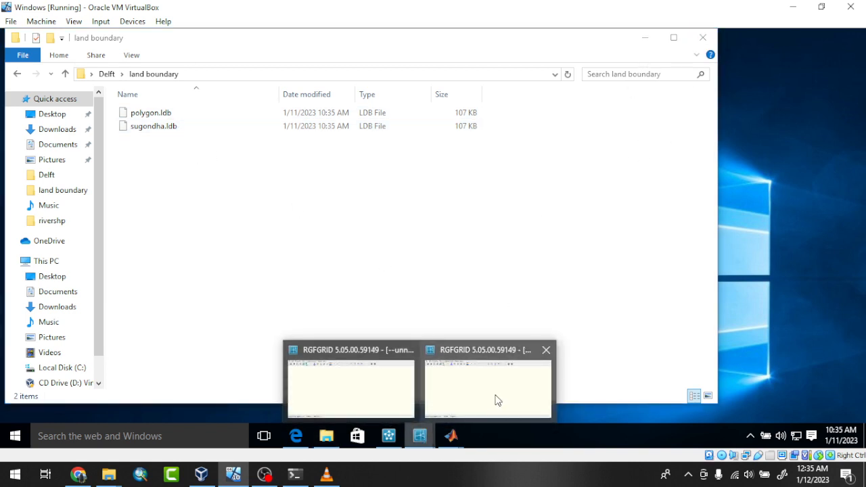
left_click(497, 401)
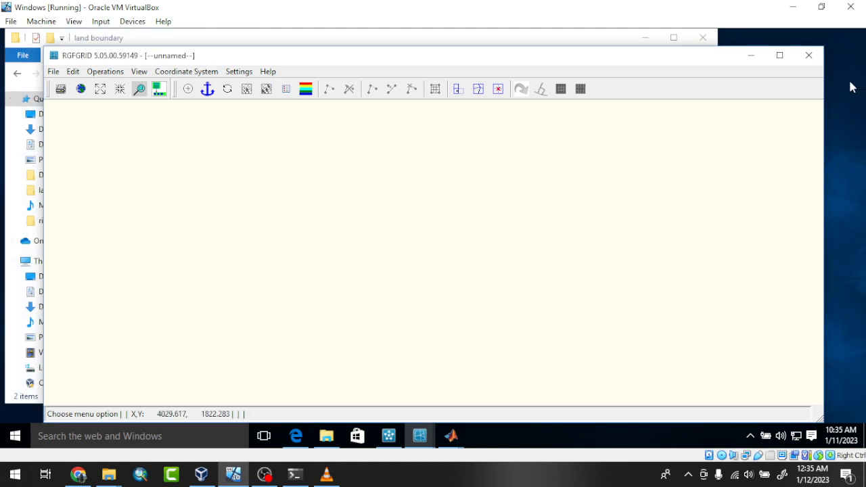
left_click(808, 55)
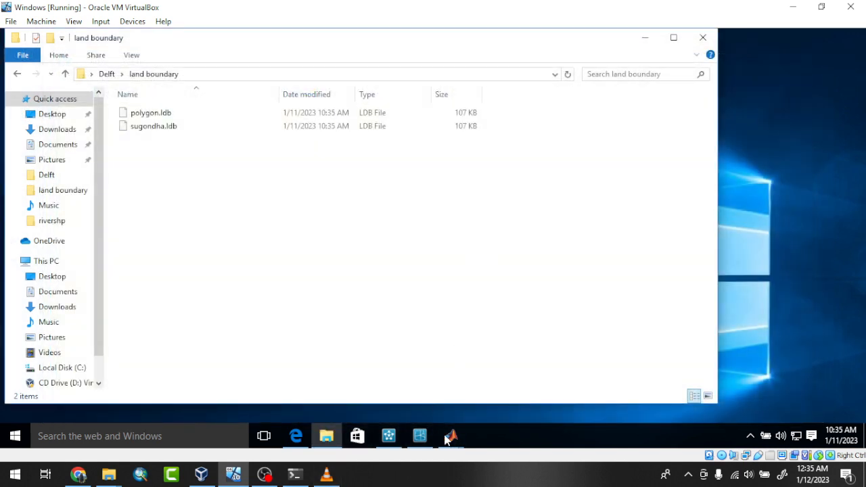
Switch to the remaining RGFGRID window and open sugondha.ldb from the land boundary folder as the land boundary.
left_click(419, 436)
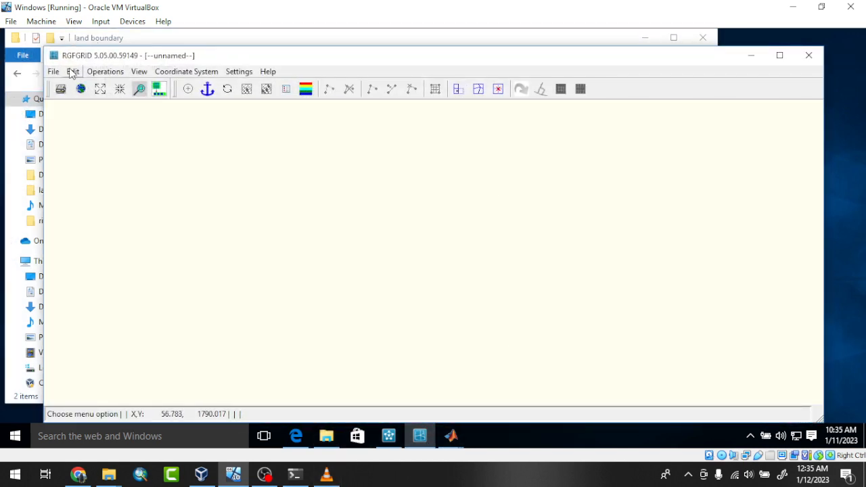
left_click(51, 73)
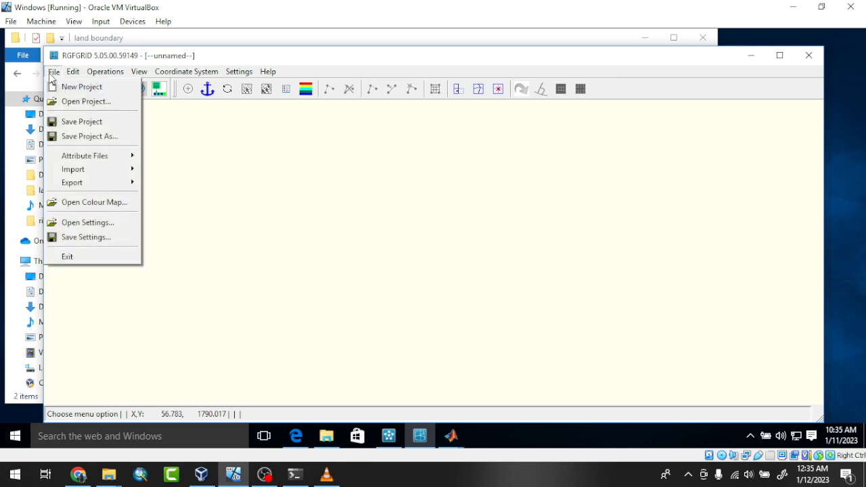
mouse_move(99, 159)
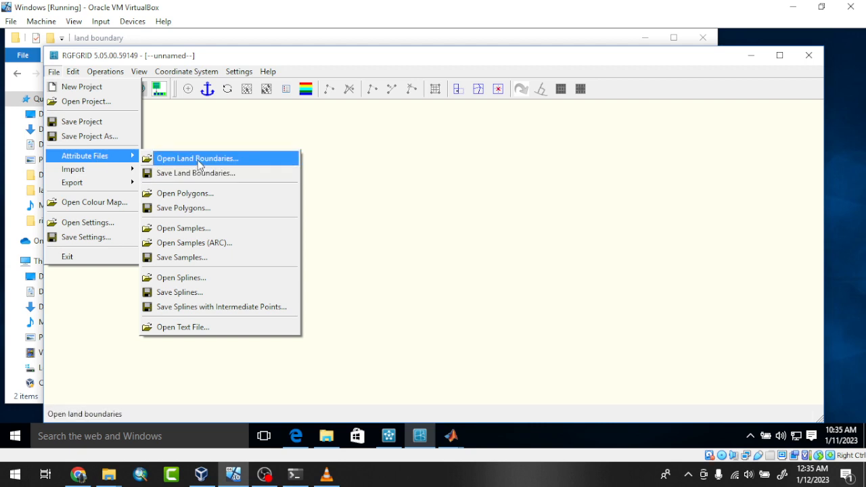
left_click(238, 160)
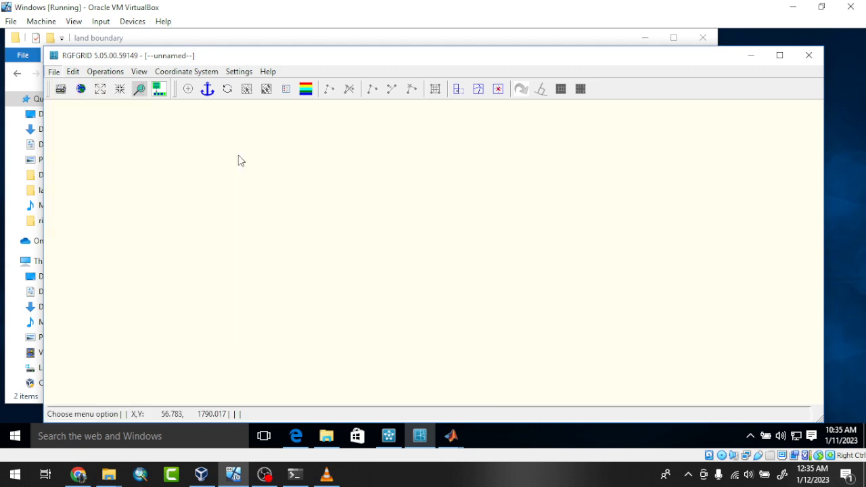
left_click(211, 157)
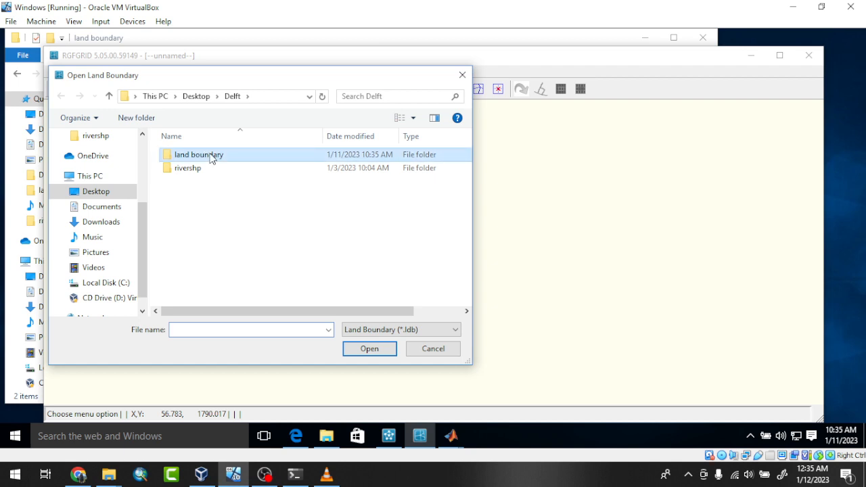
double_click(211, 157)
left_click(211, 169)
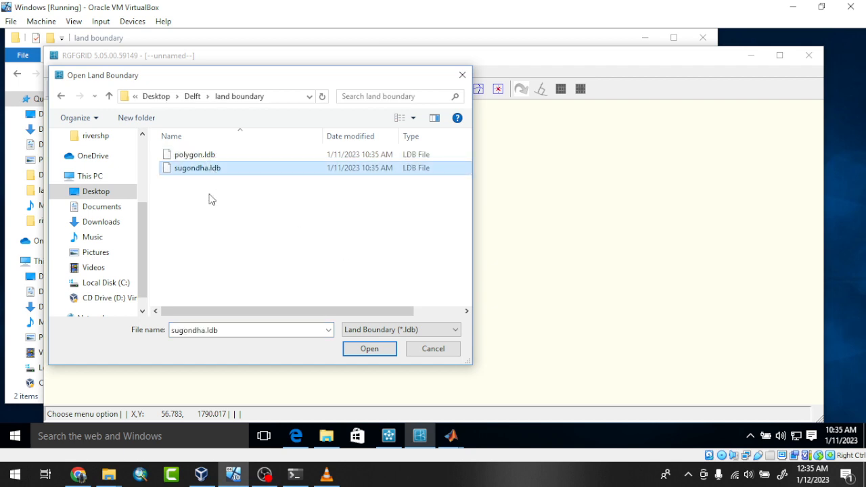
left_click(369, 349)
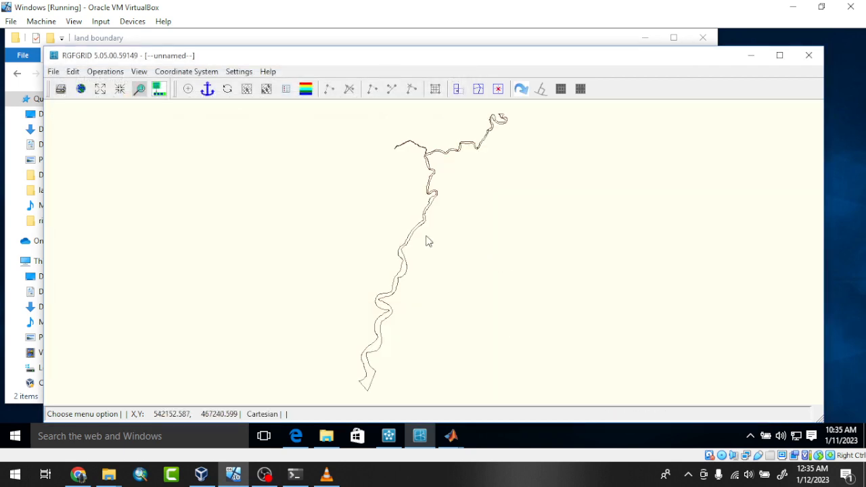
Examine the loaded river land boundary over its full length, from the northern branches to the southern end.
scroll(416, 299, "up", 7)
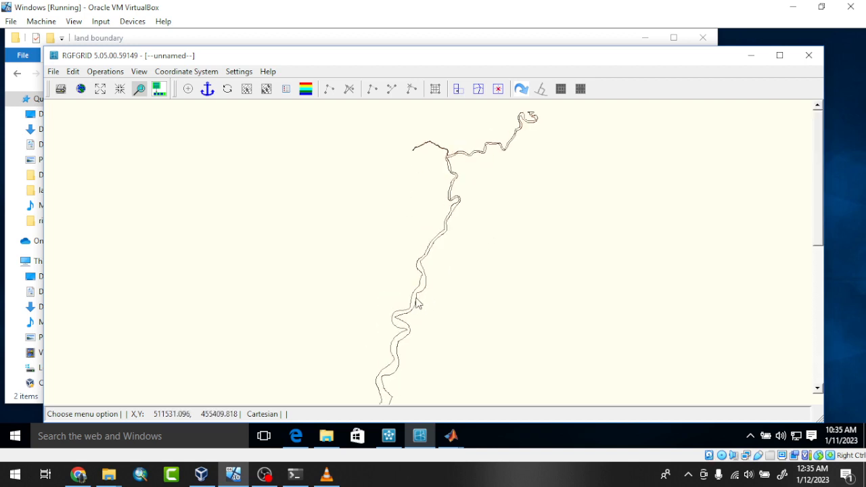
scroll(405, 232, "down", 2)
scroll(405, 232, "down", 1)
scroll(433, 310, "up", 1)
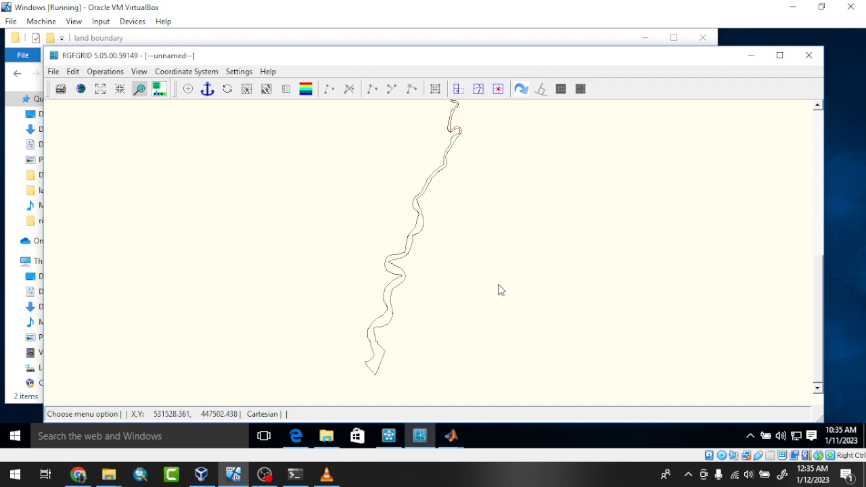
scroll(507, 281, "down", 4)
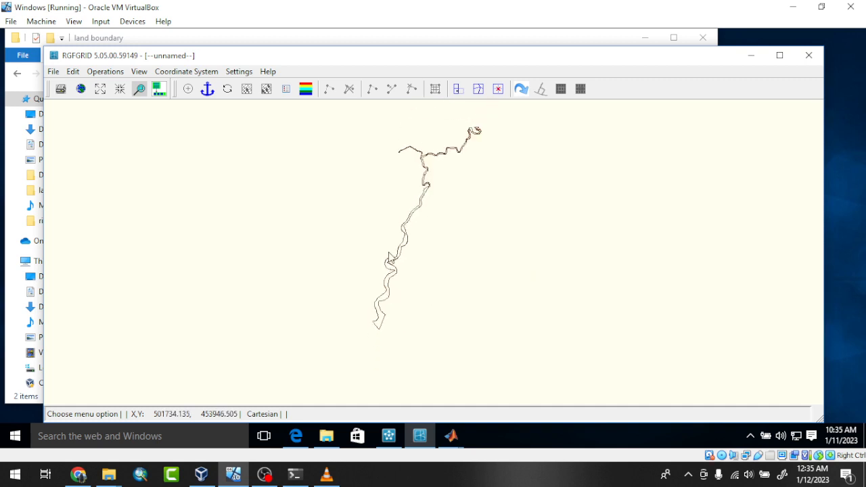
scroll(332, 216, "down", 2)
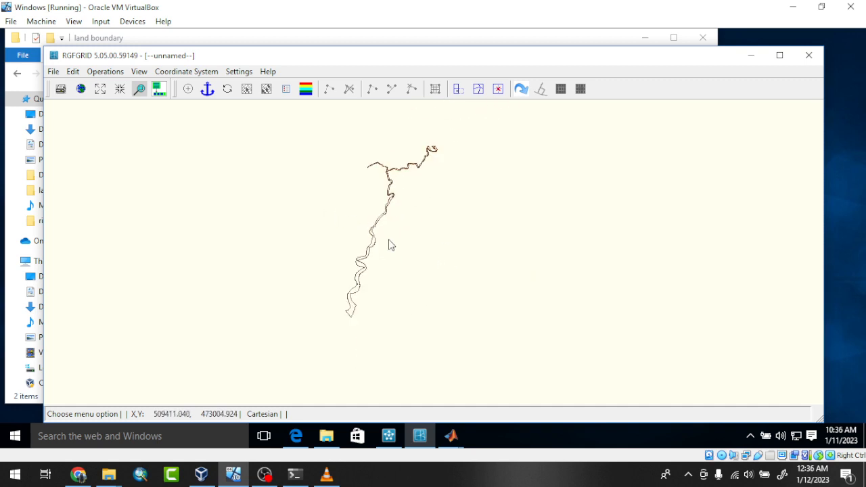
scroll(388, 243, "up", 2)
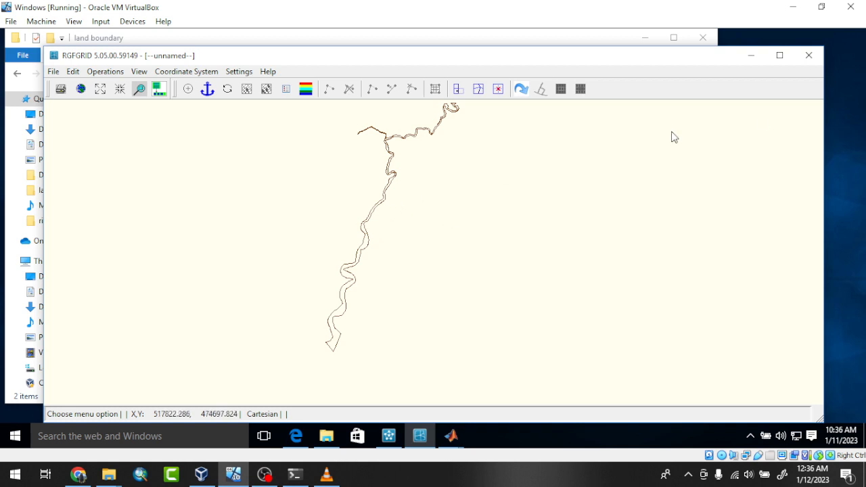
Start adding a new spline for the river land boundary.
left_click(73, 71)
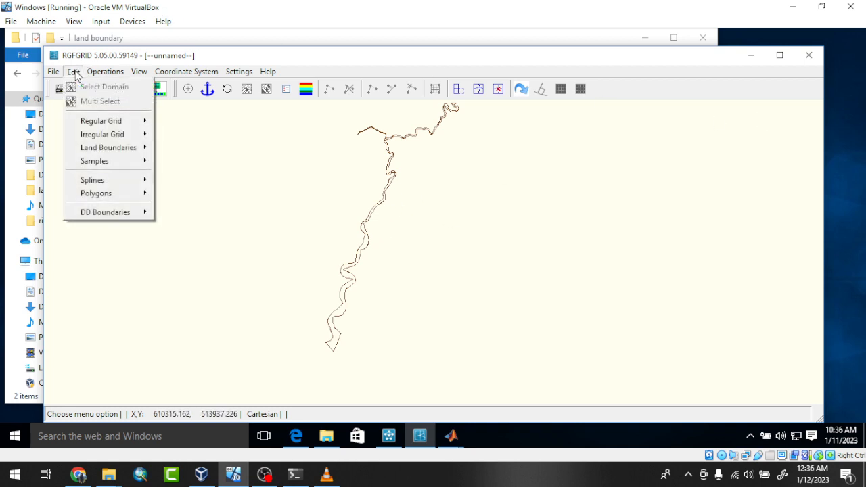
mouse_move(112, 183)
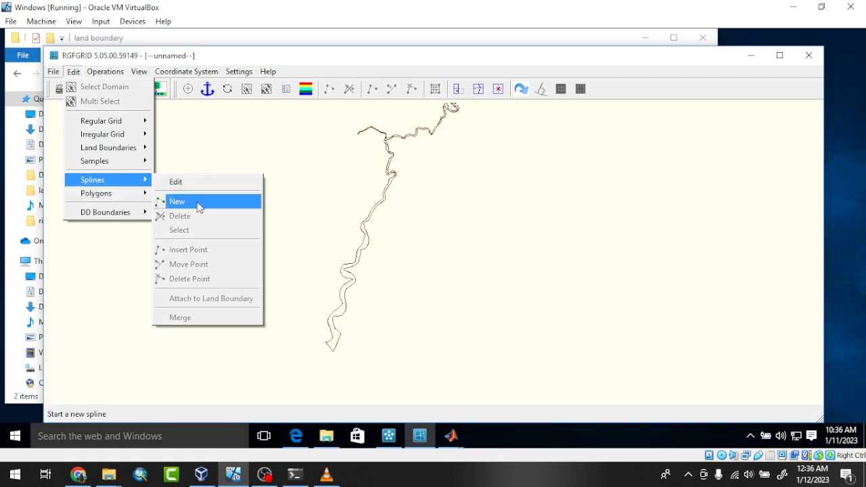
left_click(198, 203)
Examine the bends and banks of the main river channel to decide where splines can be drawn.
scroll(393, 203, "down", 2)
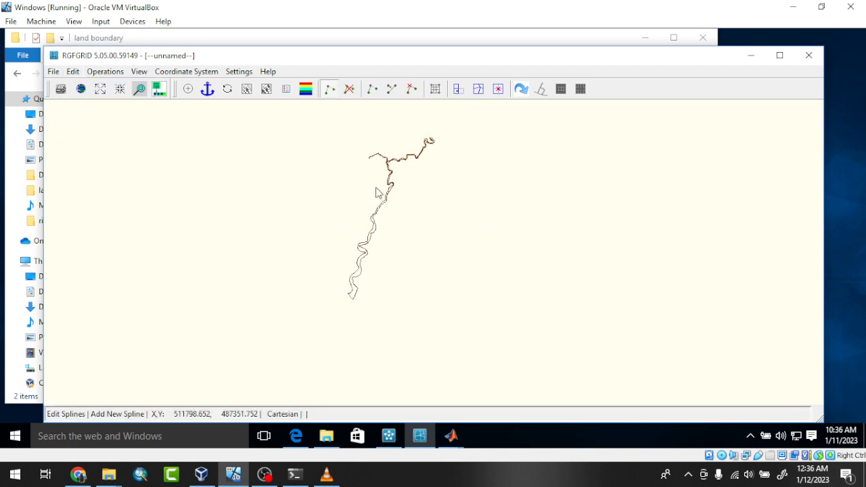
scroll(387, 195, "up", 3)
scroll(411, 188, "up", 1)
scroll(379, 194, "up", 1)
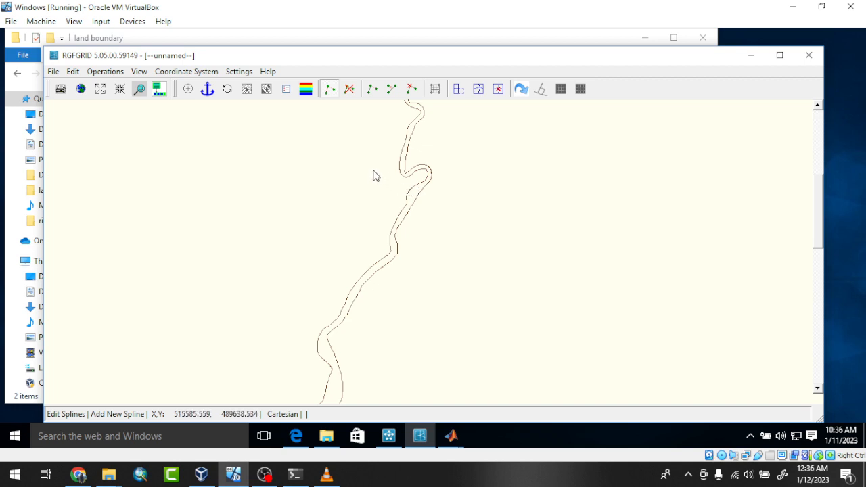
scroll(372, 173, "down", 1)
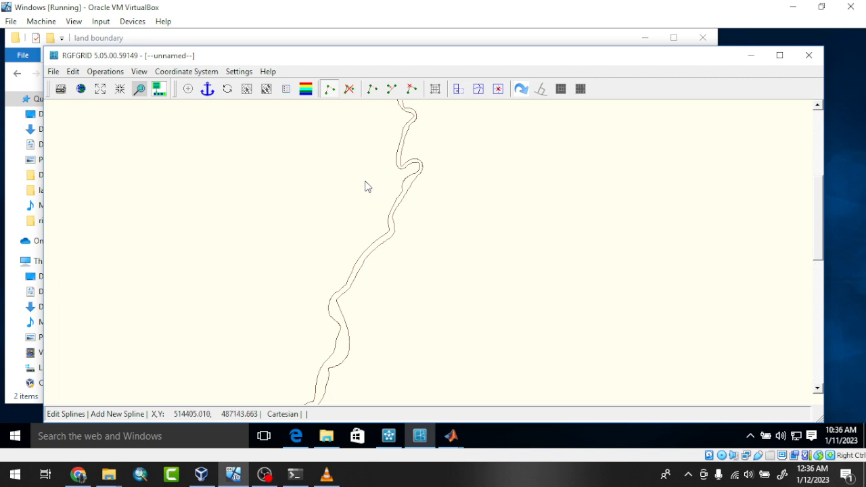
scroll(363, 180, "down", 1)
scroll(364, 226, "down", 2)
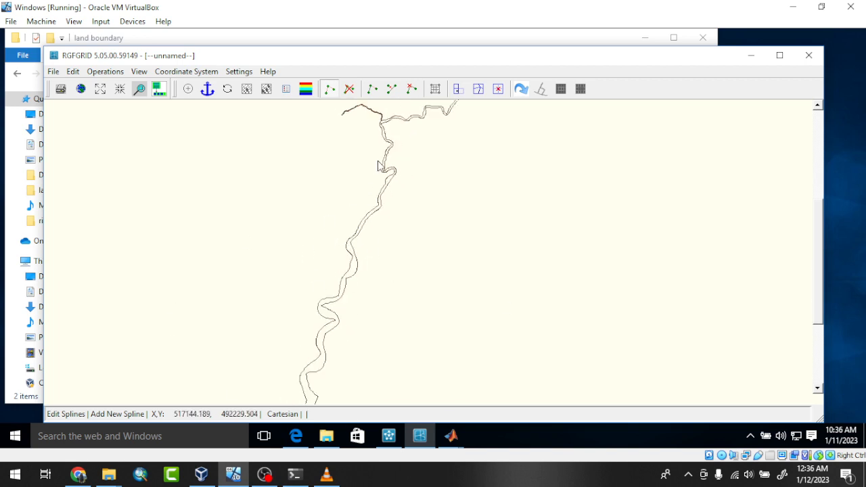
scroll(315, 279, "up", 1)
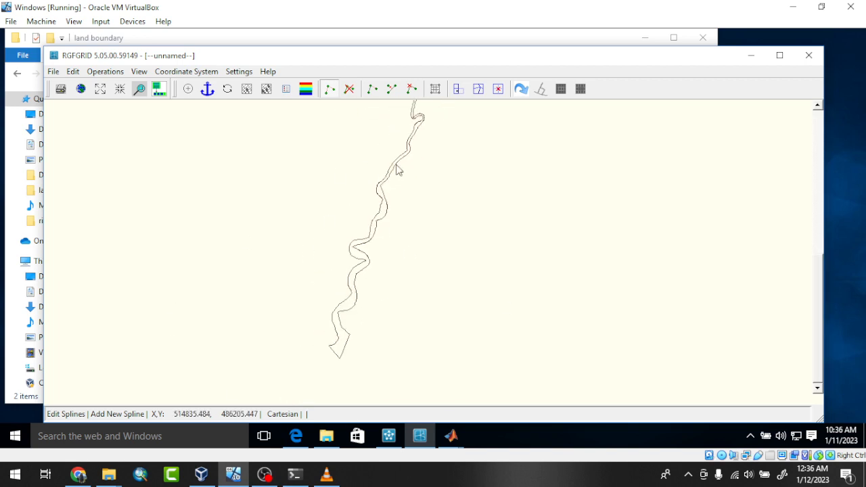
scroll(396, 165, "down", 1)
scroll(411, 126, "up", 3)
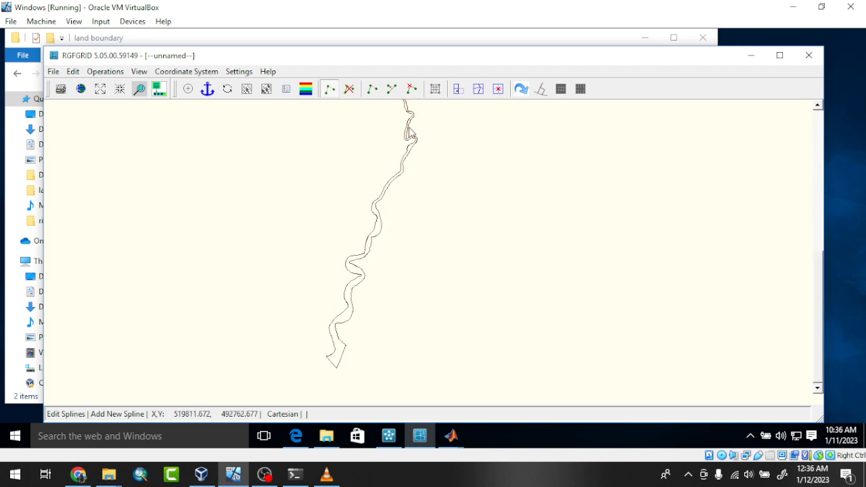
scroll(392, 155, "up", 1)
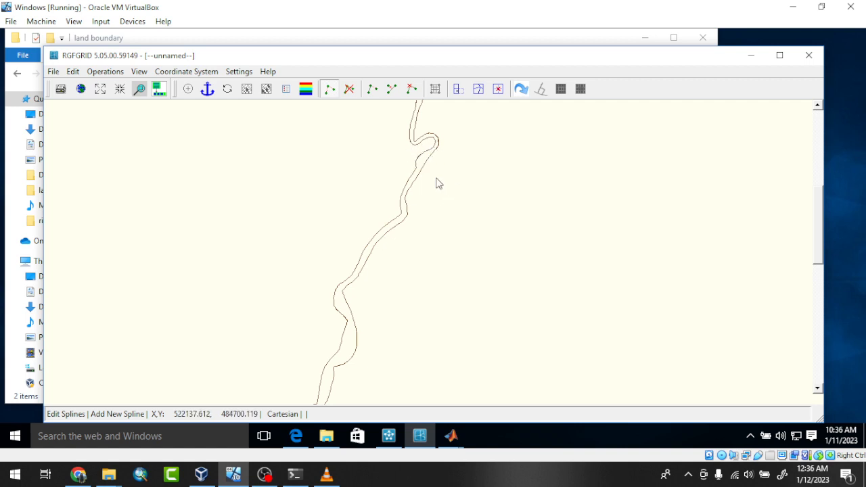
scroll(410, 169, "down", 3)
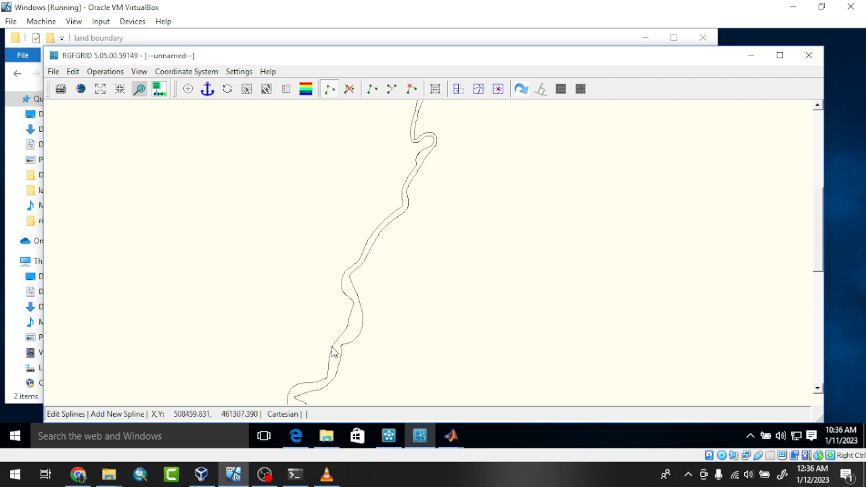
scroll(414, 140, "down", 2)
scroll(401, 149, "up", 2)
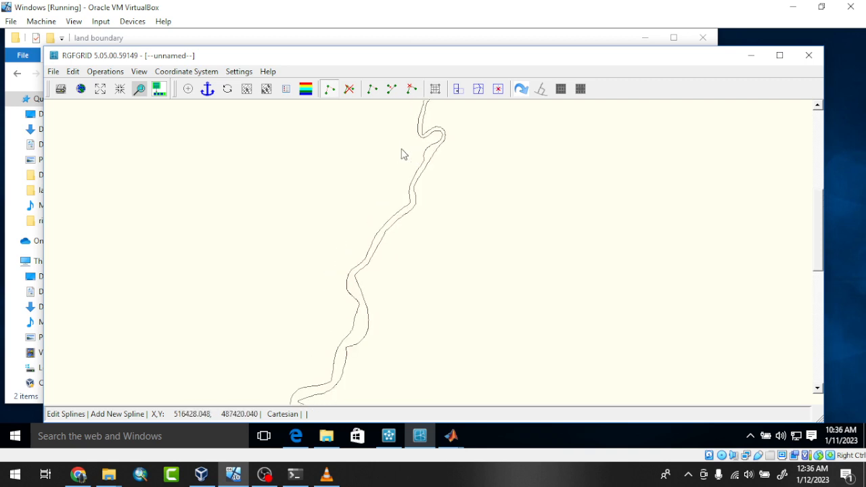
scroll(401, 148, "up", 2)
scroll(441, 148, "down", 2)
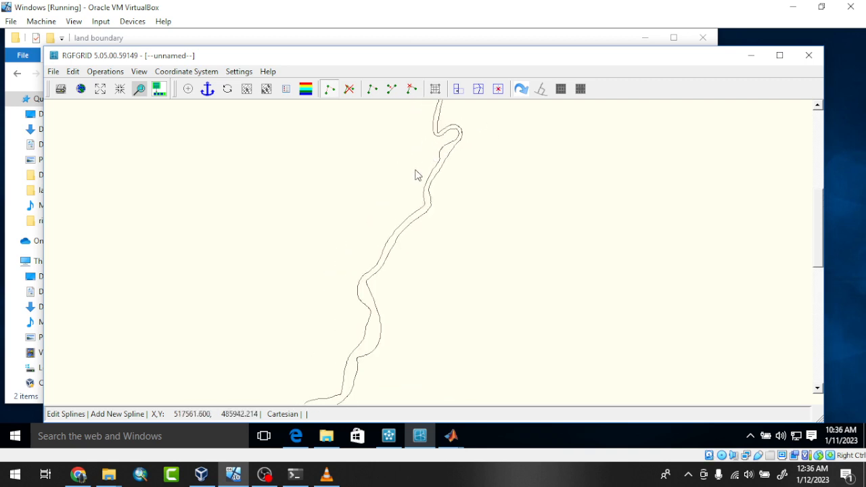
scroll(425, 187, "up", 2)
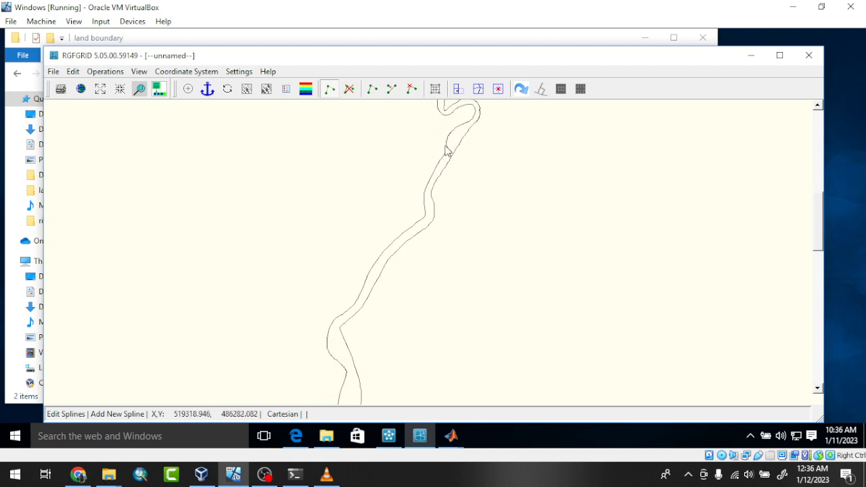
scroll(446, 150, "down", 2)
scroll(437, 167, "down", 1)
scroll(406, 223, "down", 1)
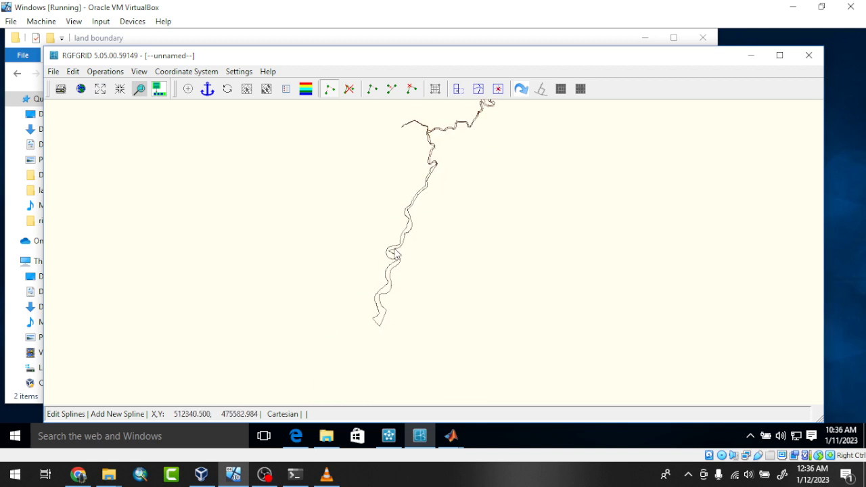
scroll(384, 282, "up", 1)
scroll(365, 304, "down", 2)
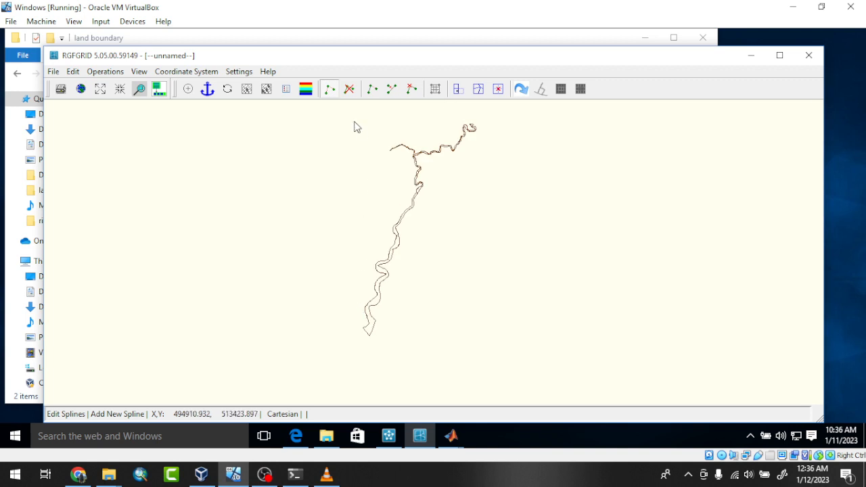
Start a new spline inside the hairpin loop of the main channel and run it south just outside the west bank.
left_click(326, 93)
scroll(433, 196, "up", 2)
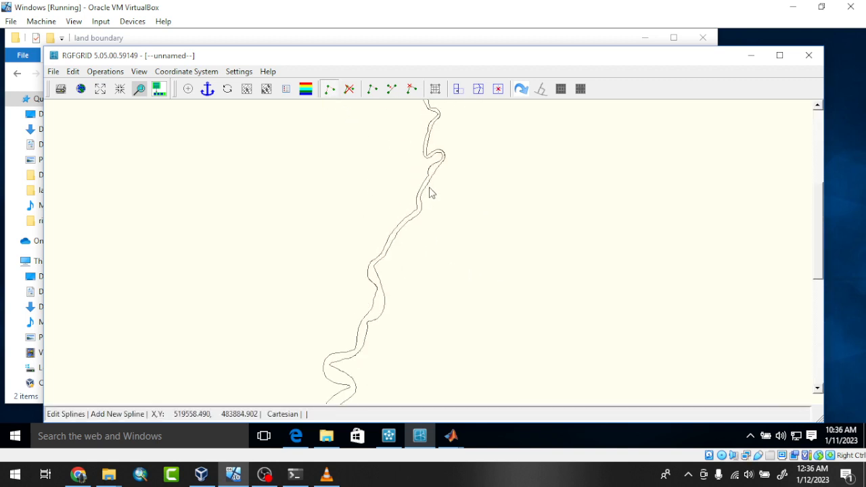
scroll(406, 184, "up", 4)
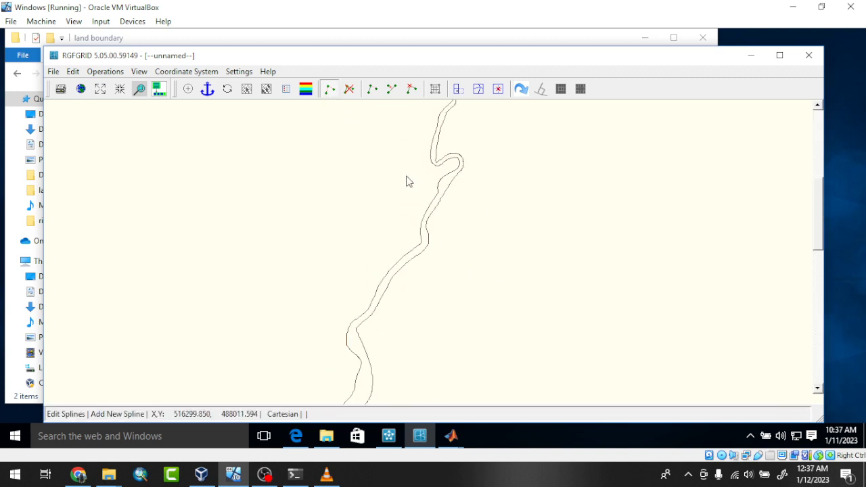
scroll(425, 192, "up", 1)
scroll(456, 169, "up", 1)
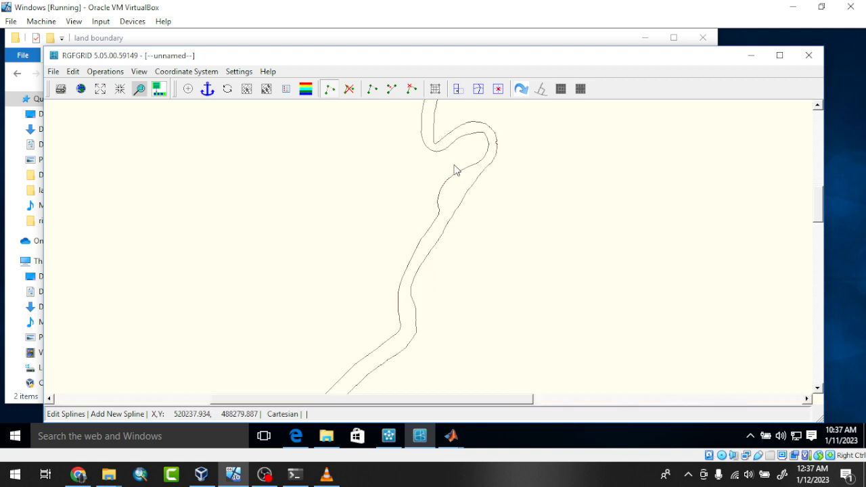
left_click(474, 149)
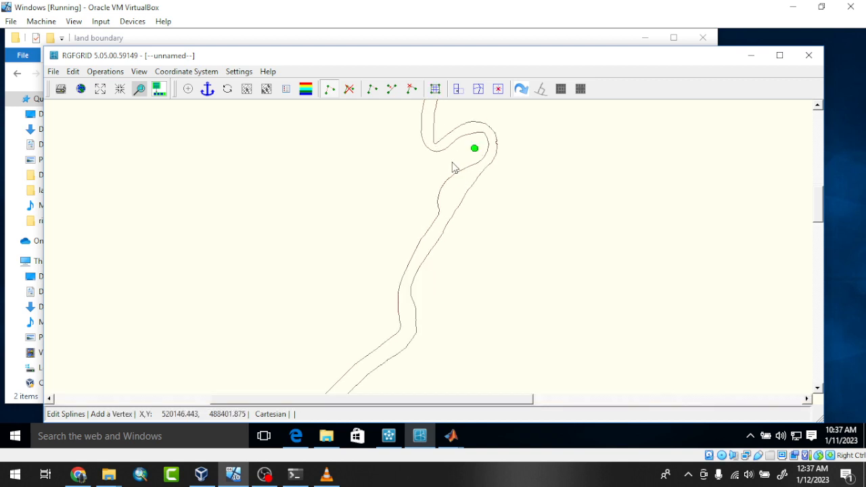
left_click(450, 162)
left_click(434, 175)
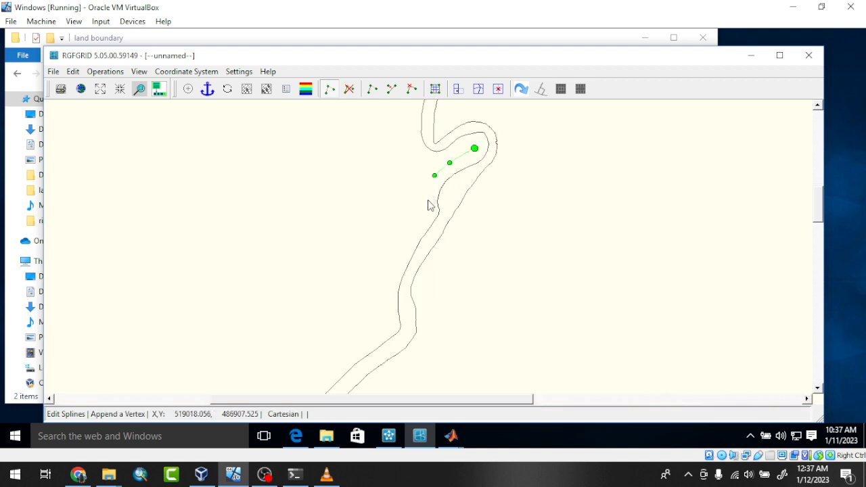
left_click(427, 194)
left_click(425, 213)
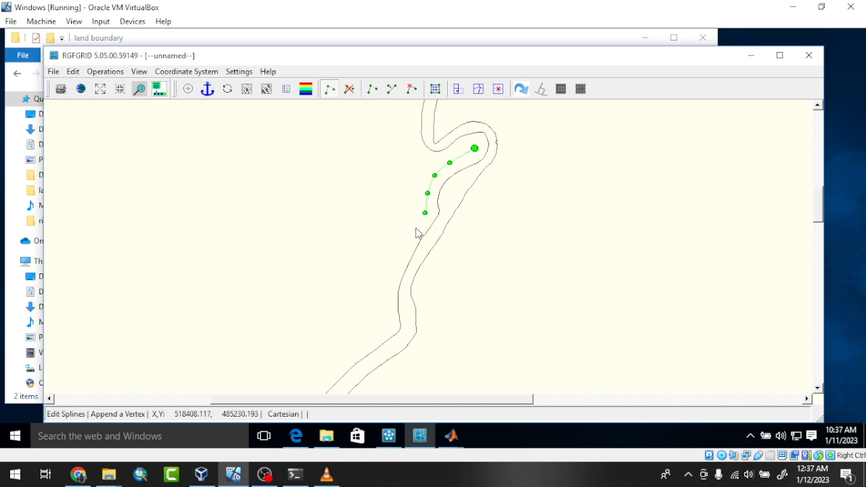
Extend the spline south, offset from the west bank, to just above the sharp bend that leads into the diagonal reach.
left_click(414, 229)
left_click(402, 244)
left_click(393, 264)
left_click(388, 287)
left_click(389, 311)
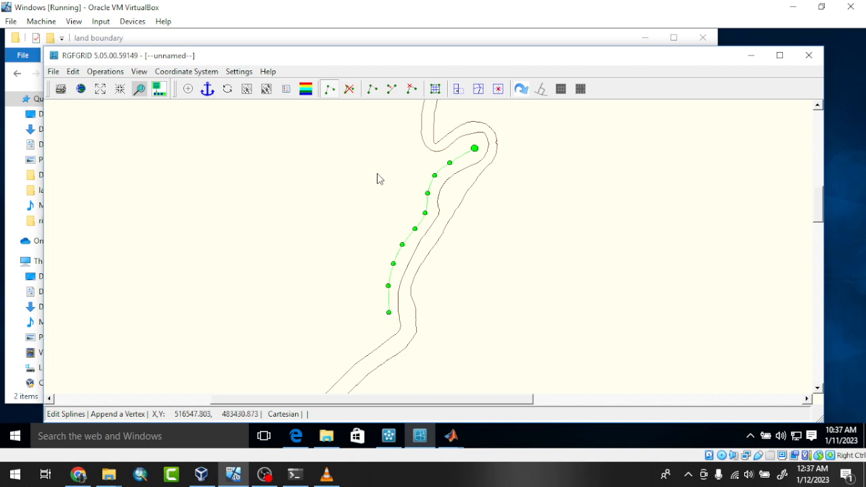
Continue the spline around the sharp bend and down the straight southwest-running reach, staying outside the west bank.
scroll(367, 167, "down", 2)
scroll(365, 173, "up", 2)
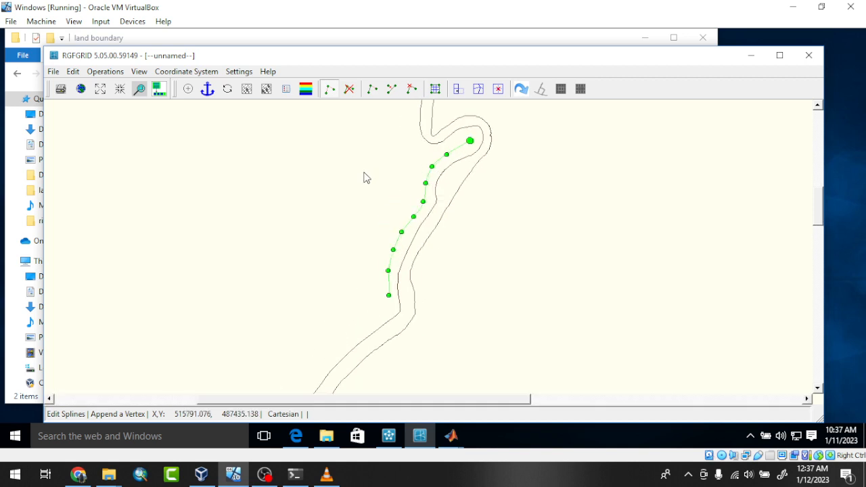
scroll(358, 203, "down", 2)
scroll(331, 253, "up", 2)
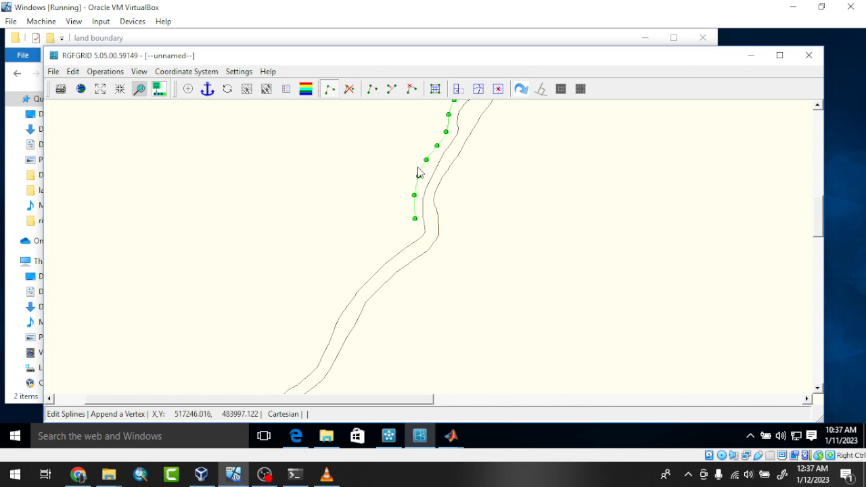
scroll(418, 165, "down", 2)
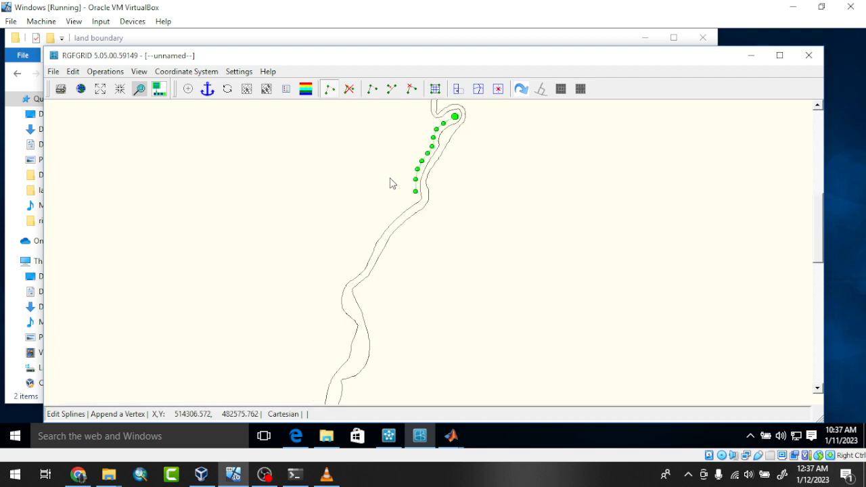
scroll(347, 230, "up", 2)
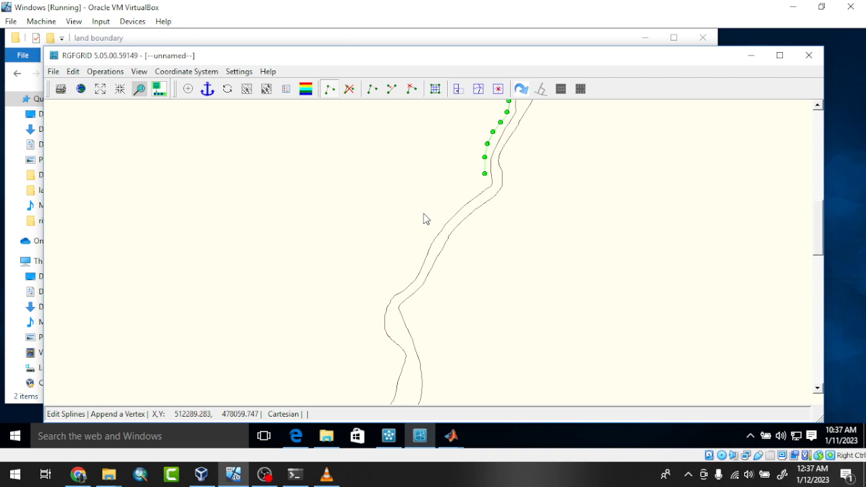
scroll(507, 213, "down", 1)
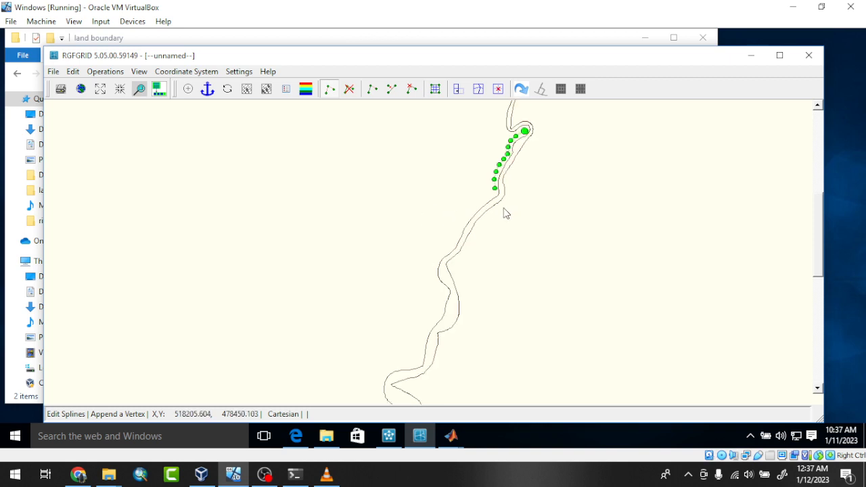
scroll(506, 213, "up", 1)
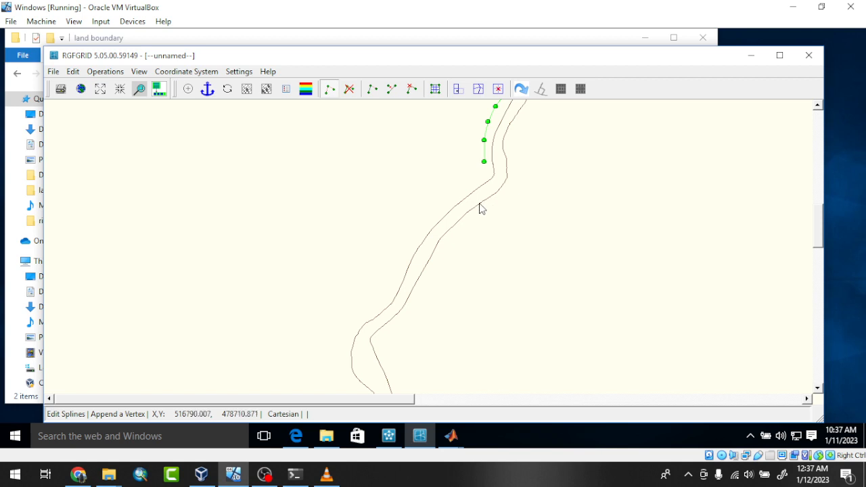
scroll(473, 200, "down", 1)
scroll(465, 195, "up", 2)
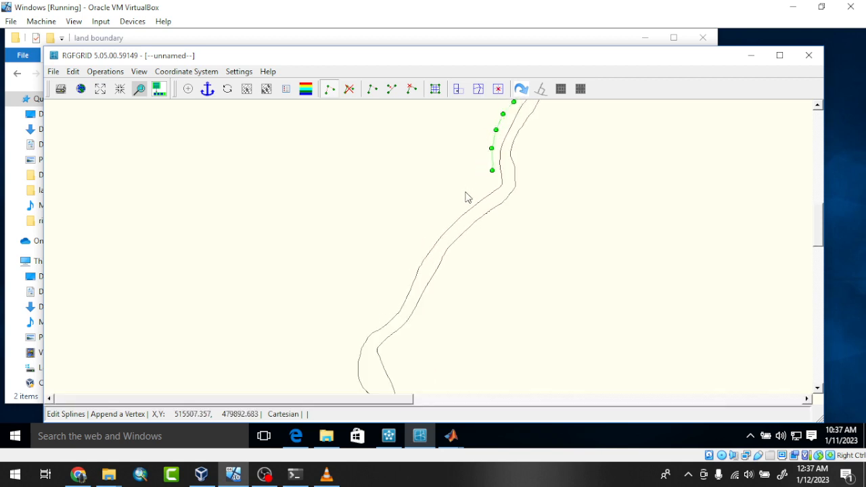
left_click(481, 195)
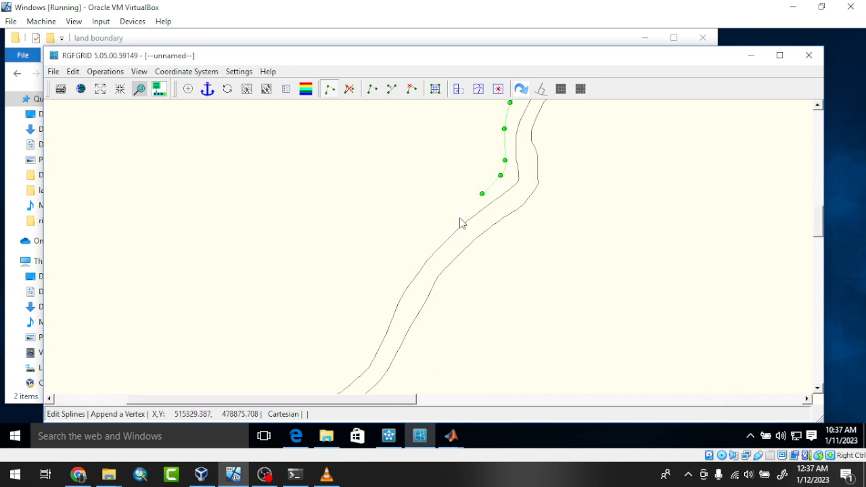
left_click(451, 221)
left_click(421, 254)
left_click(391, 304)
Carry the spline around the westward bulge of the west bank to the inward point where the channel widens.
scroll(379, 178, "down", 2)
scroll(434, 209, "up", 1)
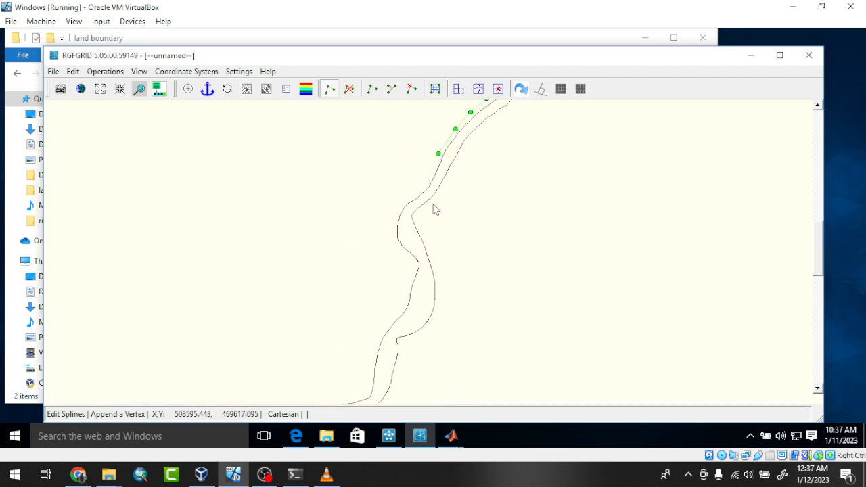
scroll(396, 196, "down", 1)
scroll(396, 197, "up", 2)
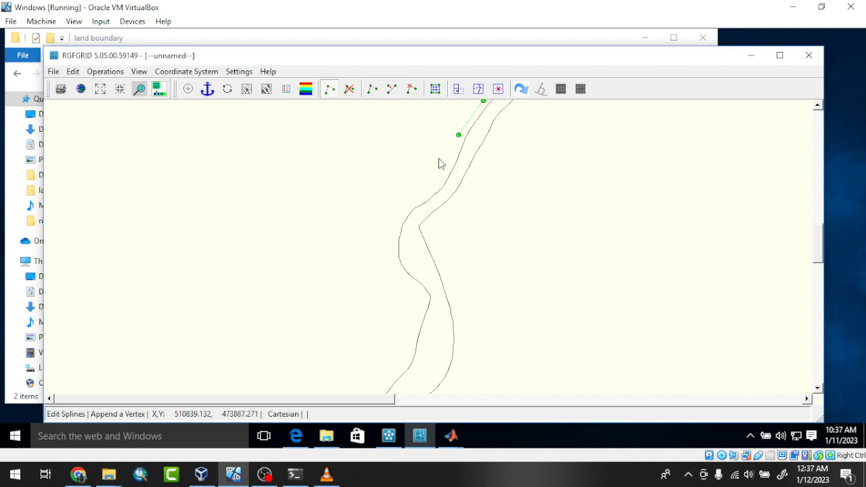
left_click(445, 152)
left_click(435, 175)
left_click(417, 192)
left_click(397, 210)
left_click(387, 229)
left_click(388, 251)
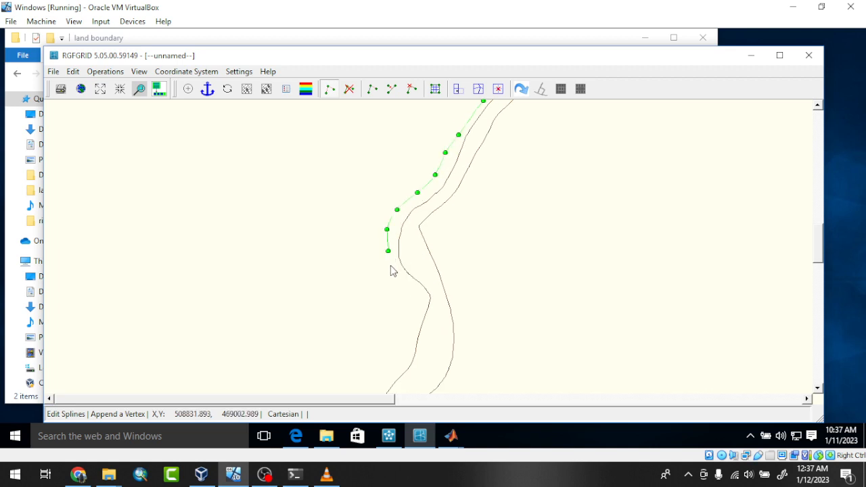
left_click(394, 278)
left_click(413, 294)
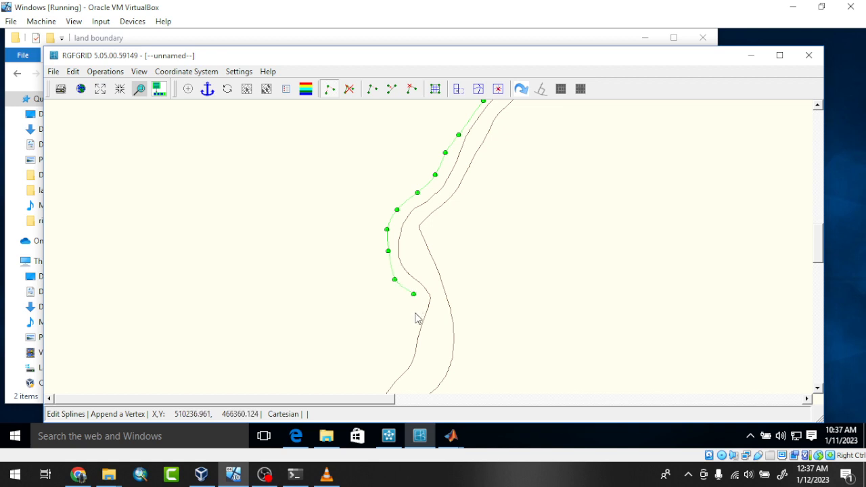
Extend the spline southwest past the wide section to the corner where the channel turns west.
scroll(391, 201, "down", 2)
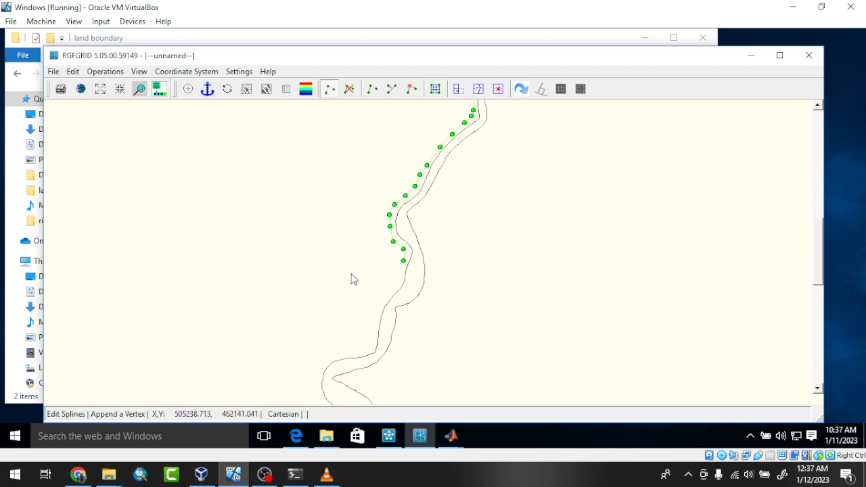
scroll(374, 230, "down", 2)
scroll(392, 191, "up", 3)
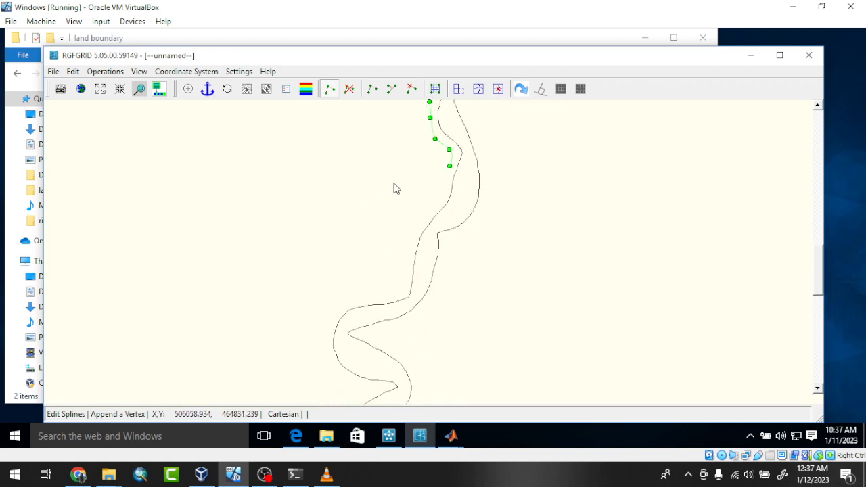
left_click(442, 179)
left_click(428, 201)
left_click(413, 224)
left_click(400, 252)
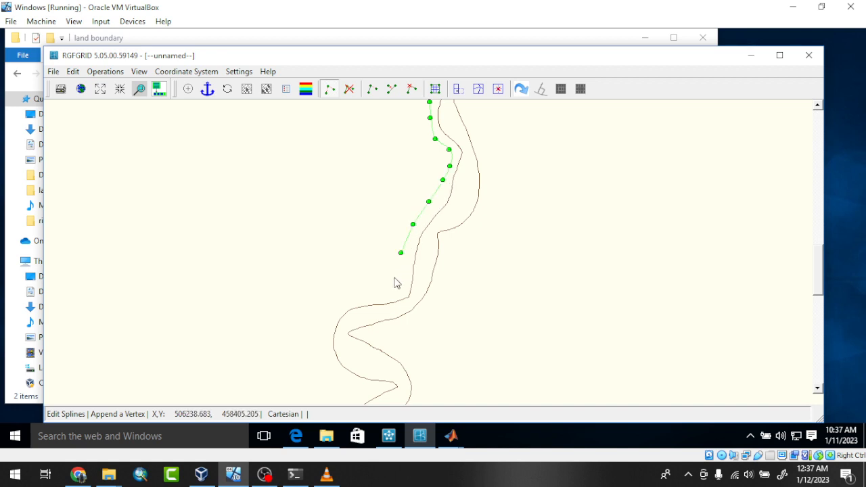
left_click(392, 278)
left_click(382, 289)
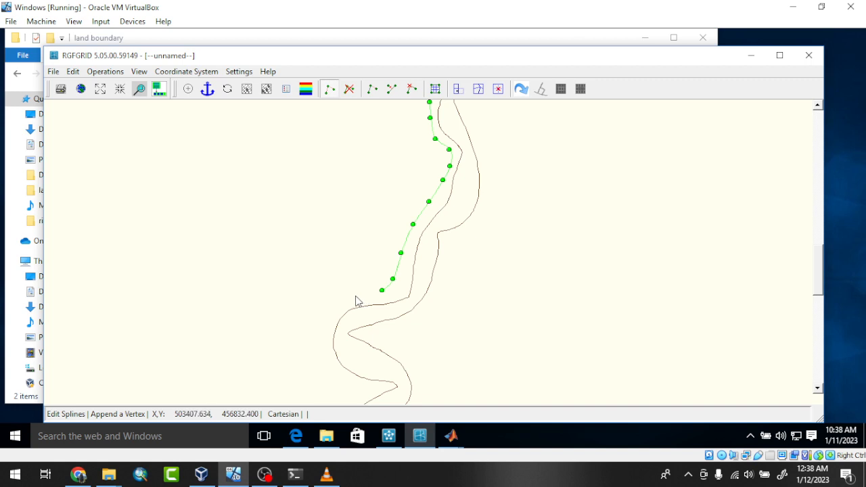
Wrap the spline around the outside of the large westward meander and into the notch below it.
left_click(353, 296)
left_click(332, 301)
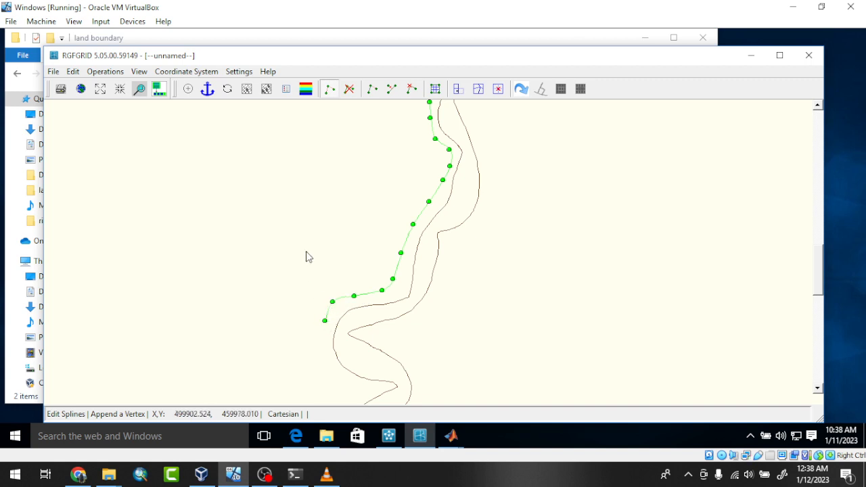
scroll(305, 252, "down", 2)
scroll(201, 388, "up", 3)
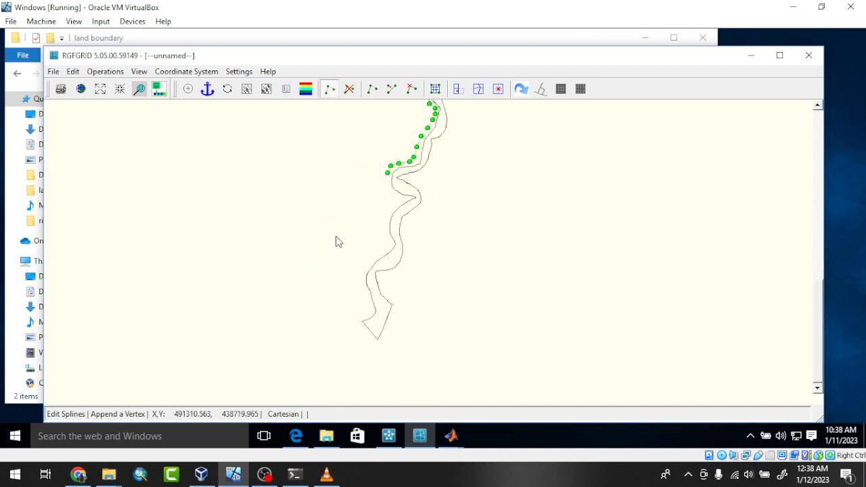
left_click(403, 175)
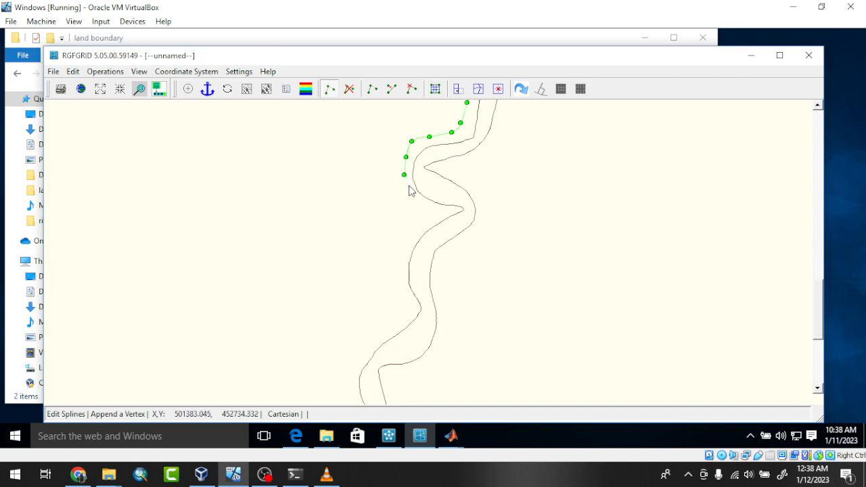
left_click(411, 190)
left_click(424, 205)
left_click(430, 212)
Extend the spline from the notch south around the next west-bank curve and onto the following southwest-running reach.
left_click(422, 222)
left_click(408, 236)
left_click(402, 251)
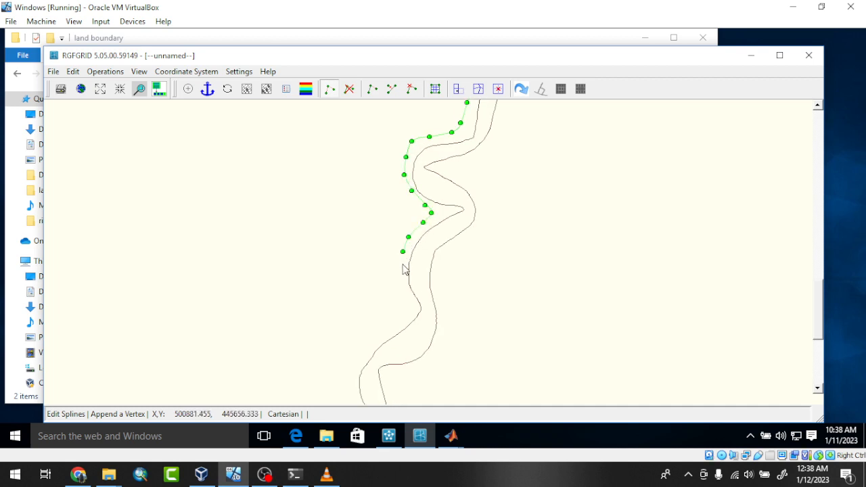
left_click(402, 265)
left_click(401, 287)
left_click(406, 300)
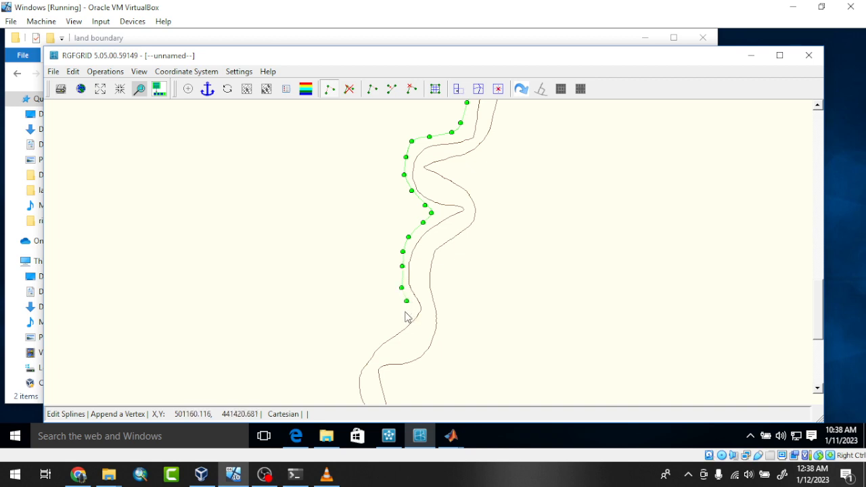
left_click(403, 312)
left_click(390, 322)
left_click(376, 336)
Extend the spline around the last west-bank bend to near the river's southern end and finish it there.
scroll(301, 229, "down", 8)
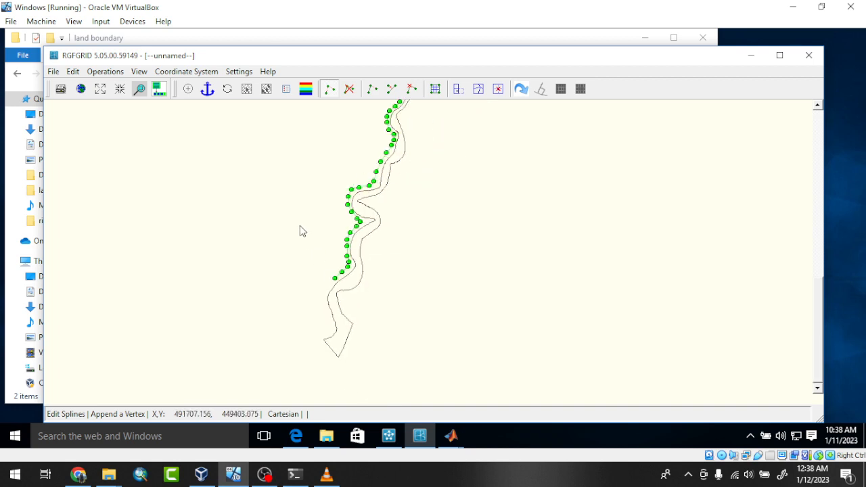
scroll(279, 302, "up", 5)
scroll(288, 295, "up", 3)
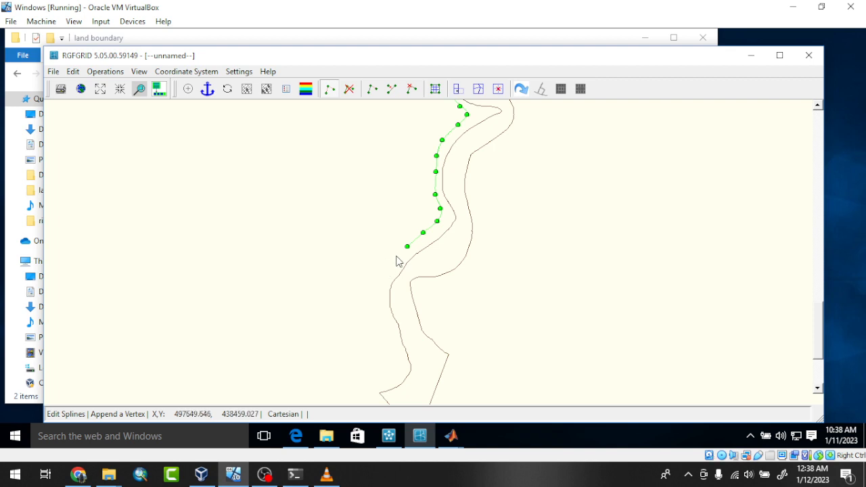
left_click(395, 255)
left_click(382, 278)
left_click(380, 297)
left_click(383, 322)
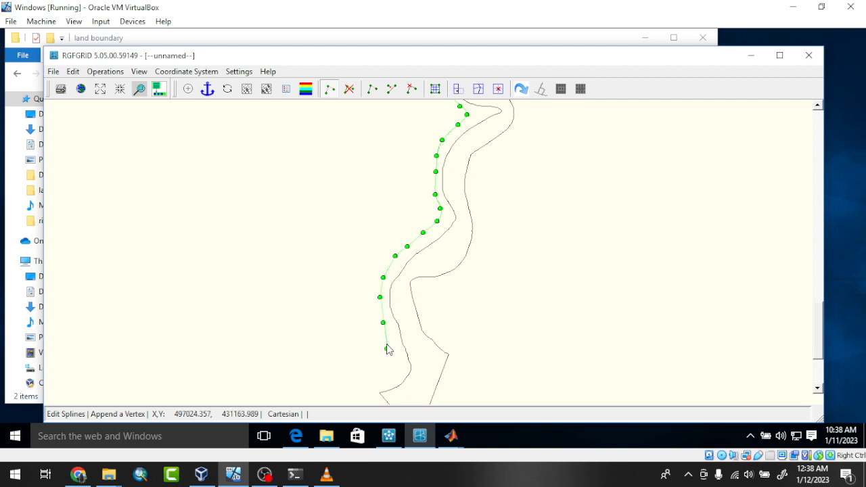
left_click(386, 349)
right_click(369, 355)
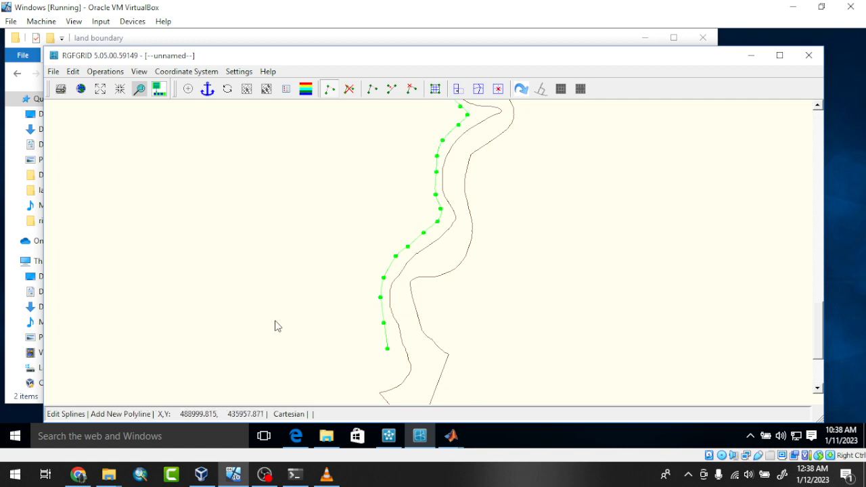
Start a new spline outside the east bank opposite the west-bank spline's northern end, with its first three points heading southwest.
scroll(241, 335, "down", 2)
scroll(387, 265, "down", 6)
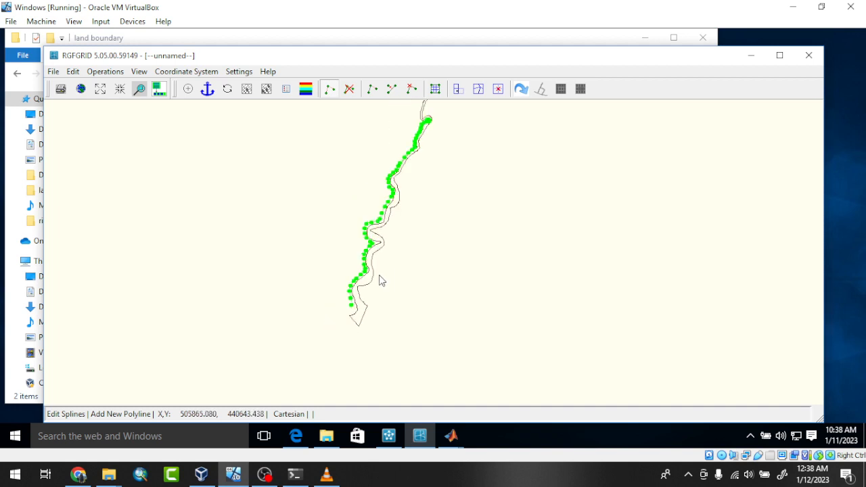
scroll(436, 120, "up", 5)
left_click(330, 90)
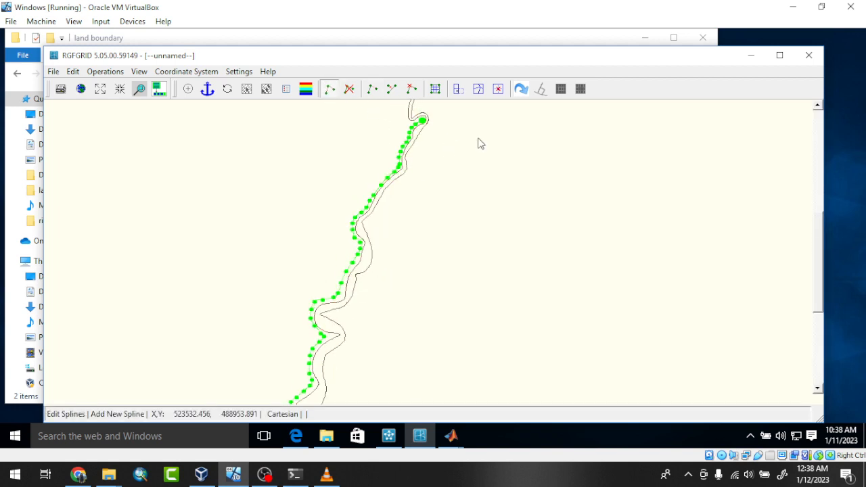
scroll(412, 134, "down", 2)
scroll(433, 162, "up", 3)
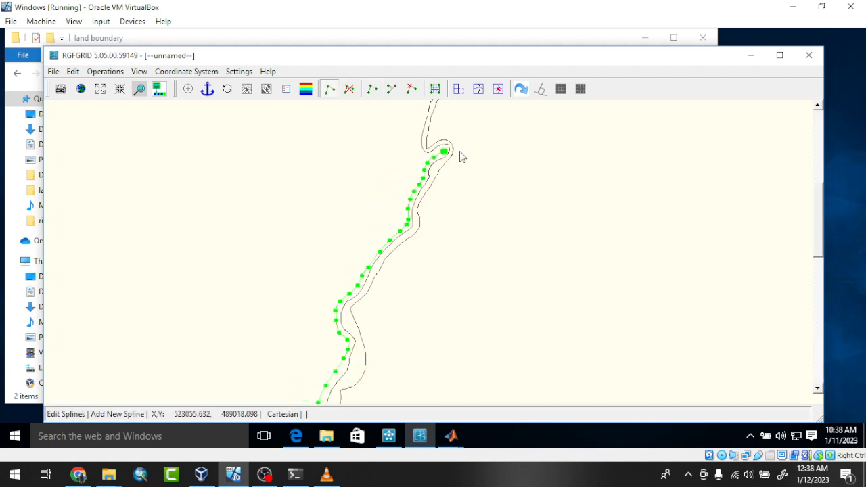
scroll(456, 162, "down", 2)
scroll(456, 161, "up", 3)
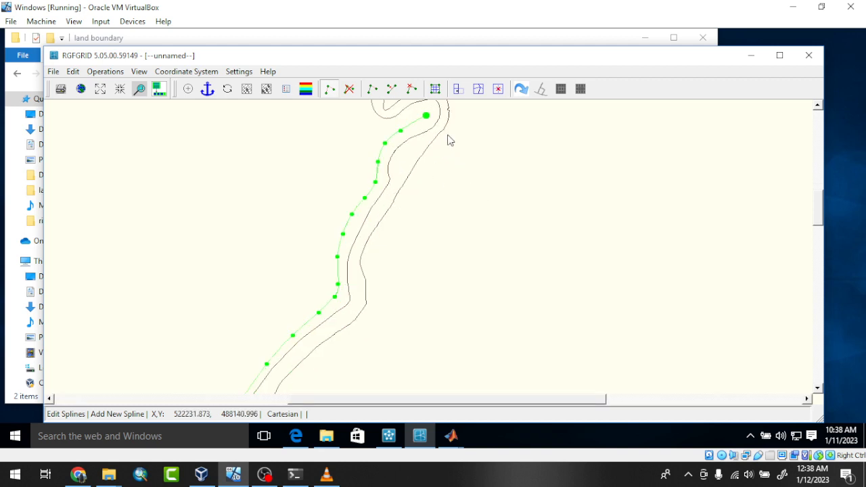
scroll(455, 132, "down", 2)
scroll(456, 134, "up", 3)
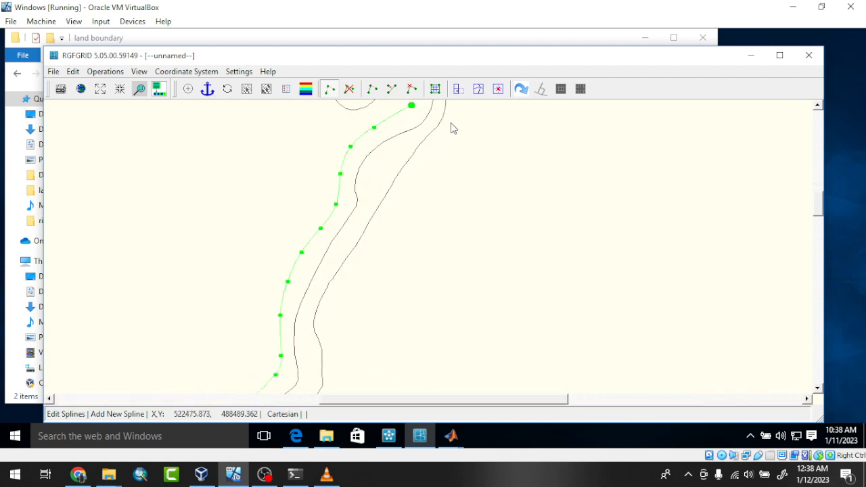
left_click(450, 122)
left_click(433, 143)
left_click(415, 160)
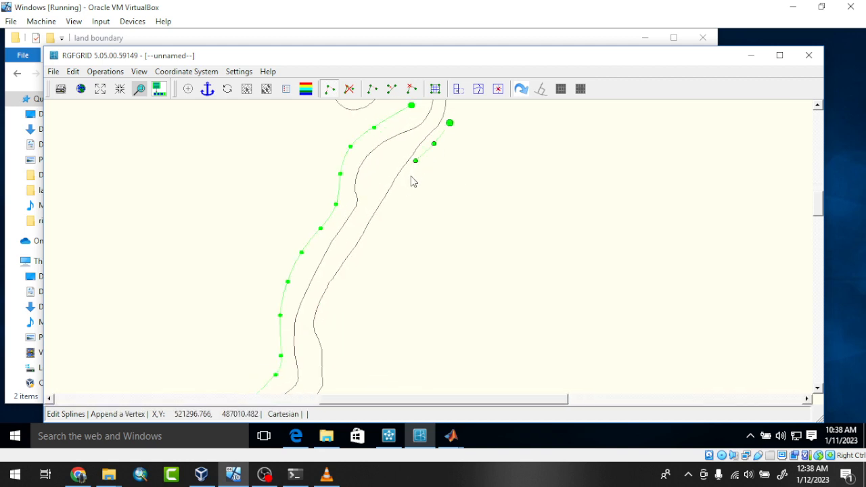
Extend the east-bank spline southwest along the straight reach to the inside of the first bend.
left_click(406, 181)
left_click(397, 201)
left_click(389, 221)
left_click(381, 234)
left_click(366, 256)
left_click(328, 312)
Wrap the east-bank spline around the outside of the first bend and onto the start of the southwest-running reach.
scroll(284, 179, "down", 2)
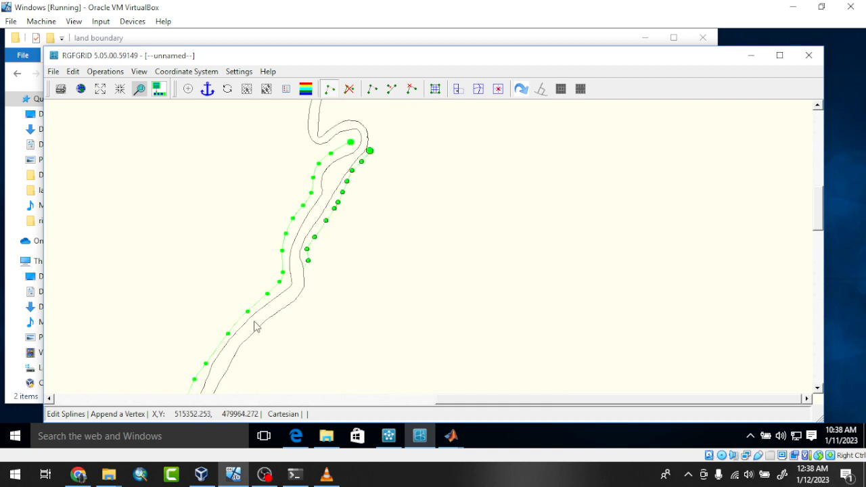
scroll(255, 327, "up", 2)
left_click(353, 231)
left_click(349, 258)
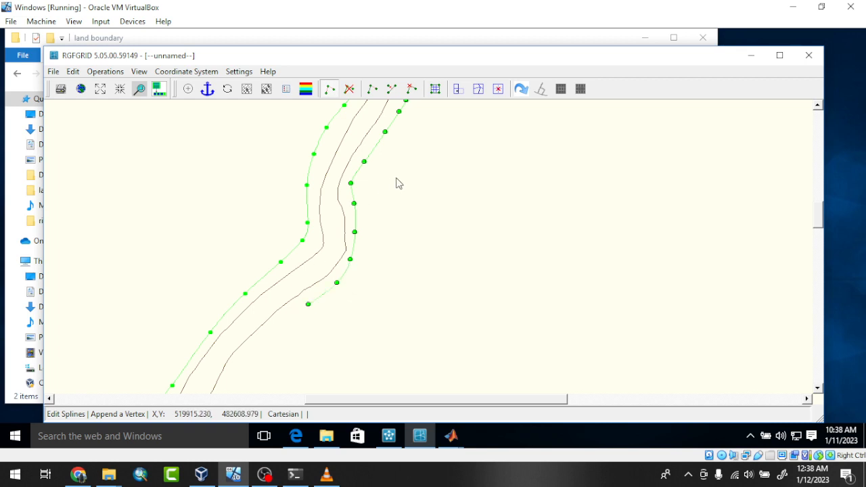
Extend the east-bank spline southwest along the outside of the narrow reach toward the next inner corner.
scroll(399, 180, "down", 1)
scroll(402, 179, "down", 1)
scroll(274, 308, "up", 1)
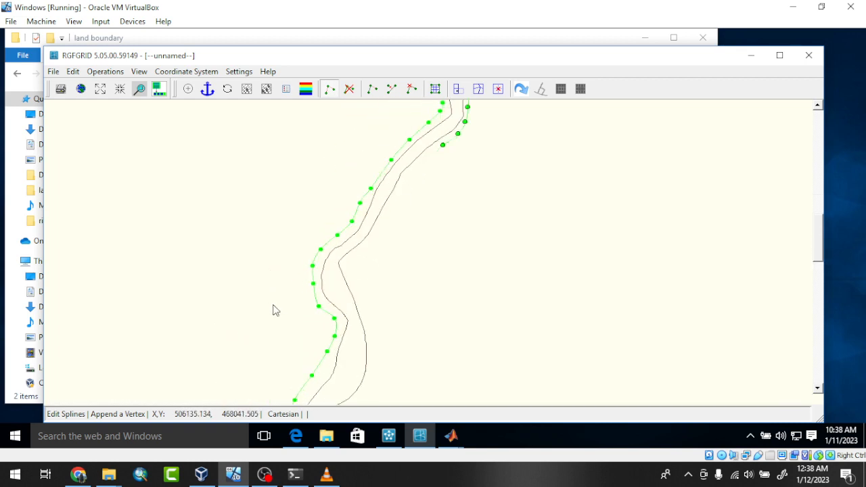
left_click(427, 159)
left_click(412, 171)
left_click(397, 190)
left_click(388, 212)
left_click(378, 230)
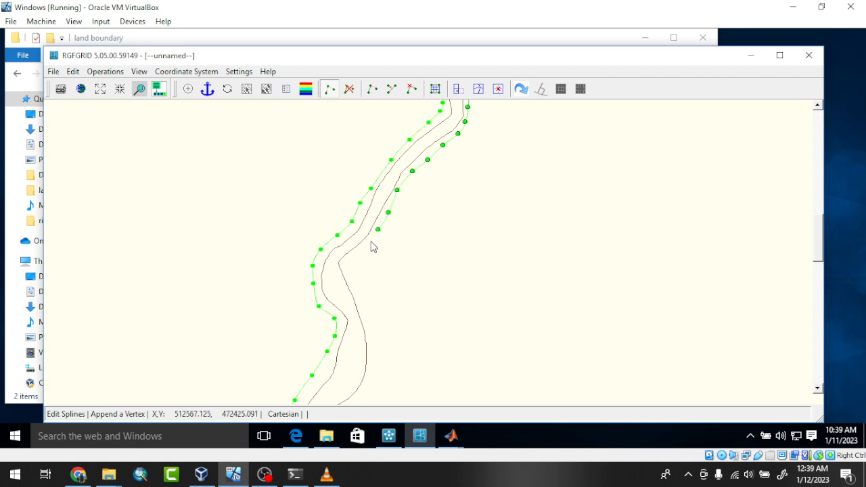
Carry the east-bank spline around the inner corner and southeast along the start of the wide section.
left_click(365, 244)
left_click(355, 260)
left_click(349, 272)
left_click(353, 290)
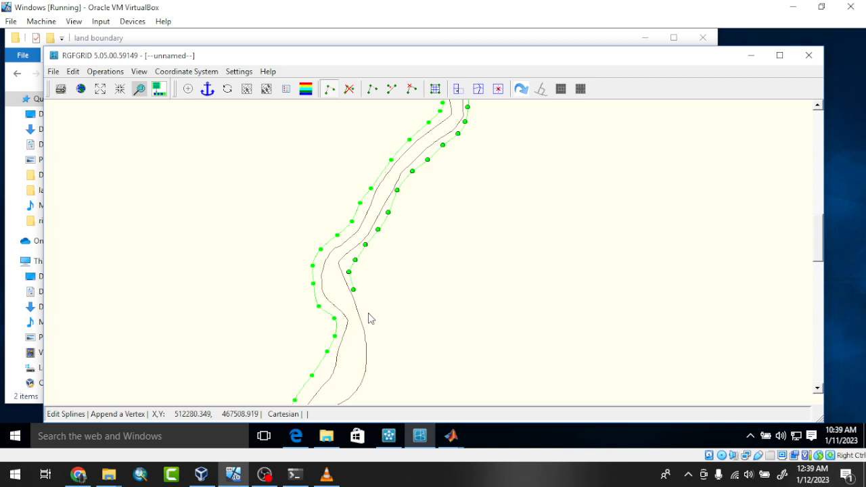
left_click(368, 313)
Wrap the east-bank spline around the outside of the wide section's bulge to the notch at its lower end.
scroll(267, 173, "down", 10)
scroll(228, 281, "up", 9)
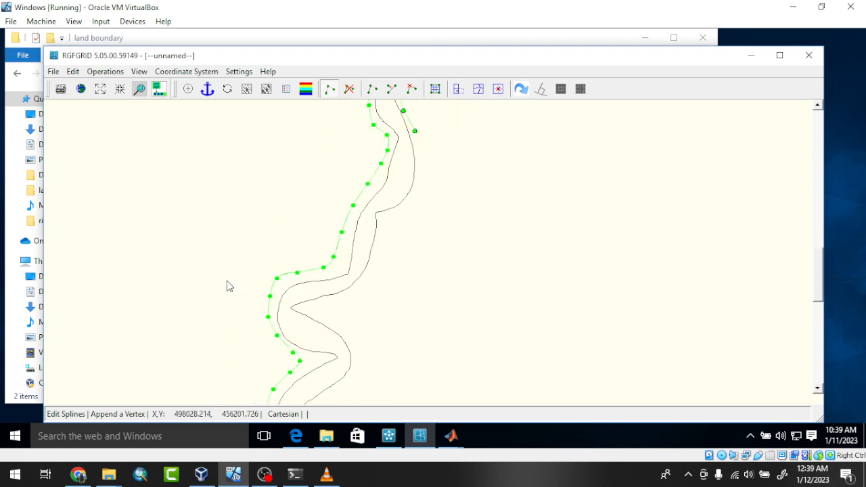
scroll(227, 286, "up", 1)
left_click(438, 132)
left_click(437, 155)
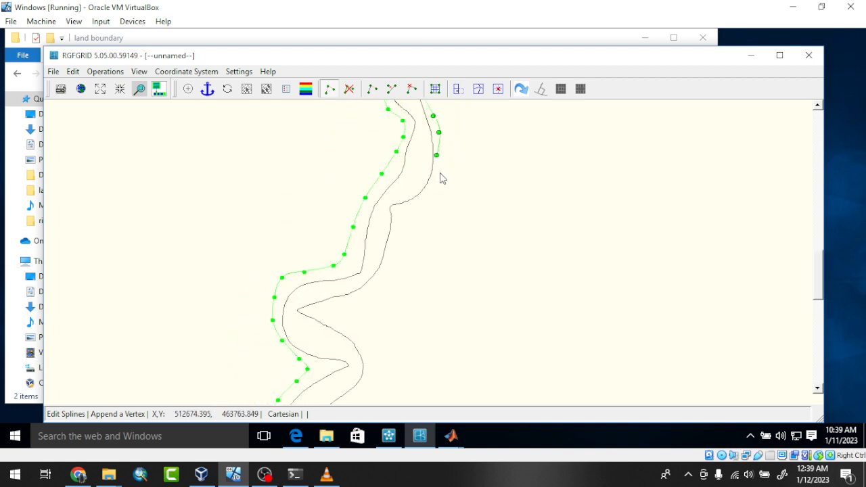
left_click(433, 179)
left_click(408, 210)
Extend the east-bank spline down the narrow reach, into the inner point of the large westward meander and back southeast.
left_click(398, 223)
left_click(395, 243)
left_click(391, 263)
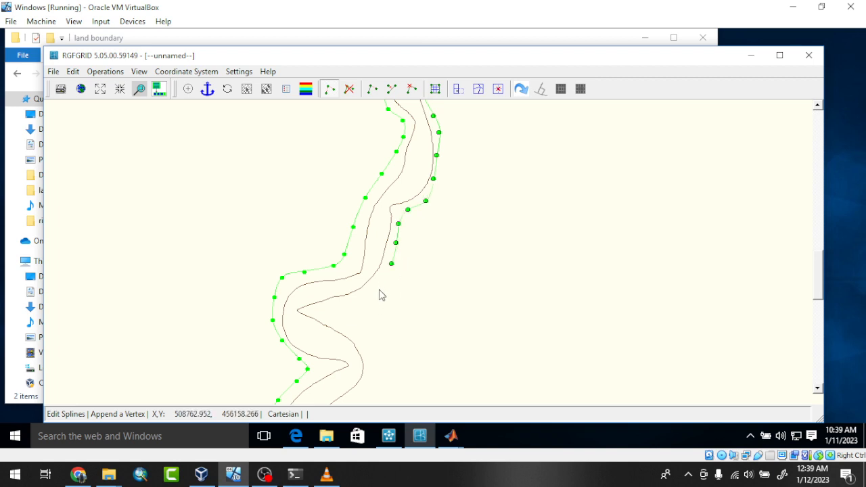
left_click(382, 282)
left_click(366, 294)
left_click(345, 300)
left_click(328, 307)
left_click(334, 322)
left_click(355, 335)
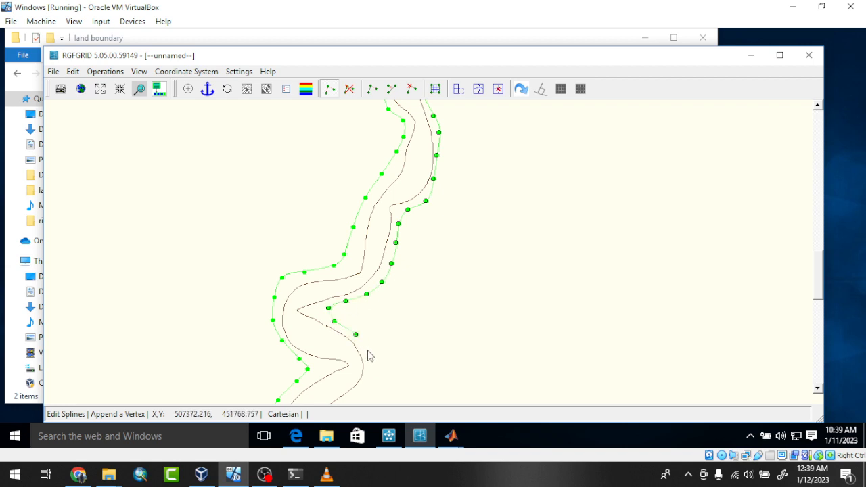
Extend the east-bank spline around the eastward bend below the meander and down the following southbound reach.
scroll(303, 227, "down", 4)
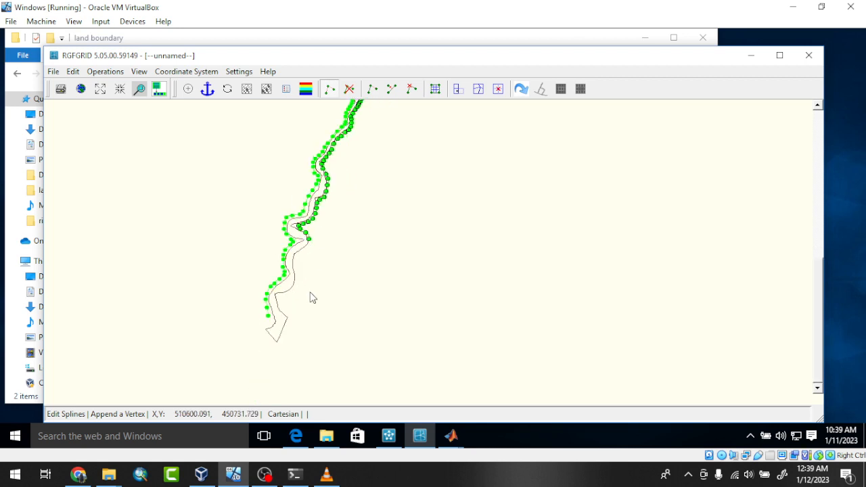
scroll(257, 215, "up", 3)
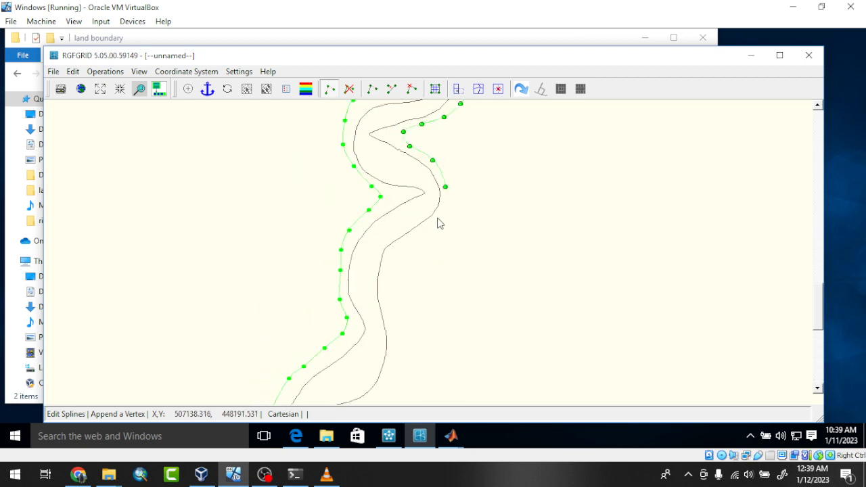
left_click(444, 208)
left_click(434, 228)
left_click(421, 236)
left_click(400, 254)
left_click(390, 282)
left_click(394, 317)
Extend the east-bank spline around the outside of the last eastward bulge near the river's southern end.
scroll(342, 209, "down", 2)
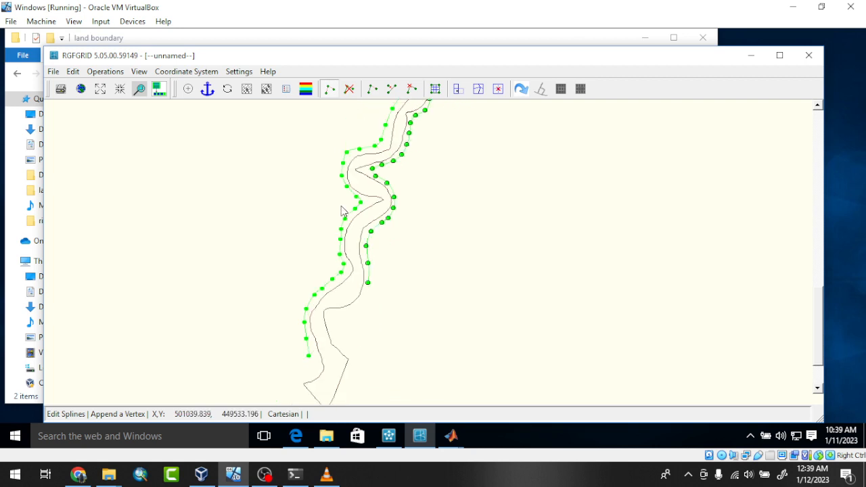
scroll(277, 331, "up", 2)
scroll(431, 321, "down", 2)
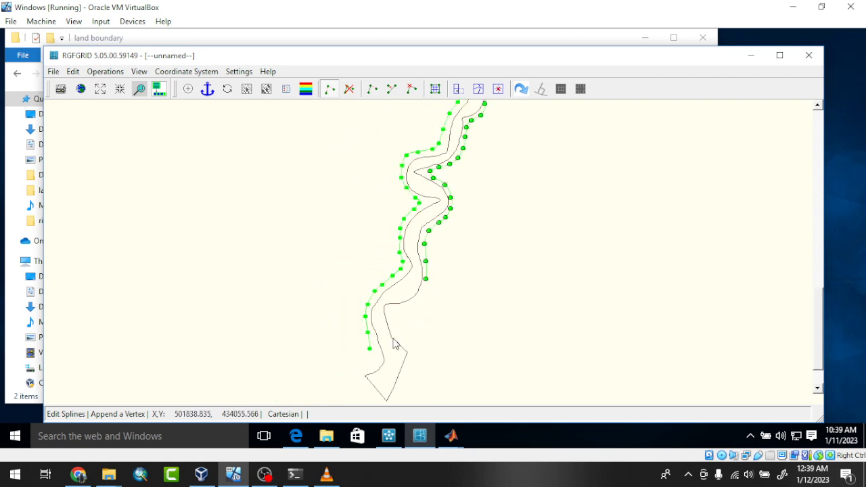
scroll(436, 305, "up", 2)
left_click(441, 266)
left_click(428, 280)
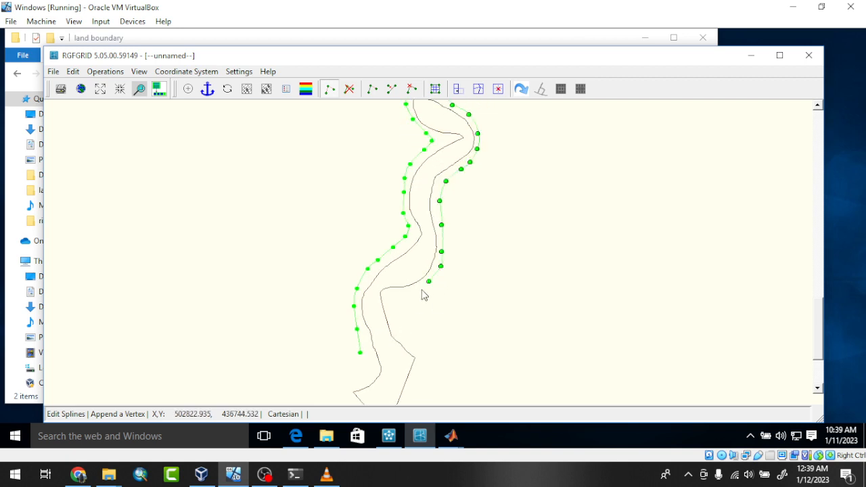
Run the east-bank spline past the last inner corner to near the river's southern end and finish it there.
left_click(410, 295)
left_click(401, 302)
left_click(403, 325)
left_click(407, 341)
right_click(412, 347)
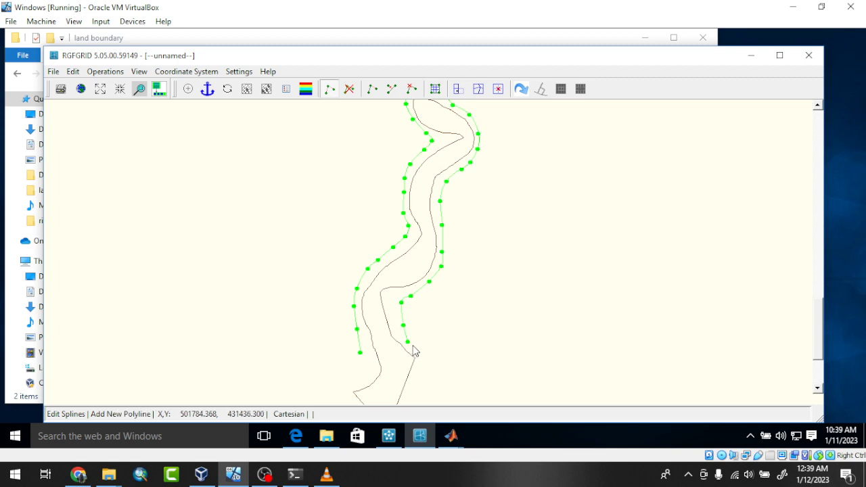
Draw two cross splines over the channel near the northern ends of the bank splines, each crossing both bank splines.
scroll(413, 346, "down", 5)
scroll(409, 131, "up", 3)
scroll(484, 182, "up", 3)
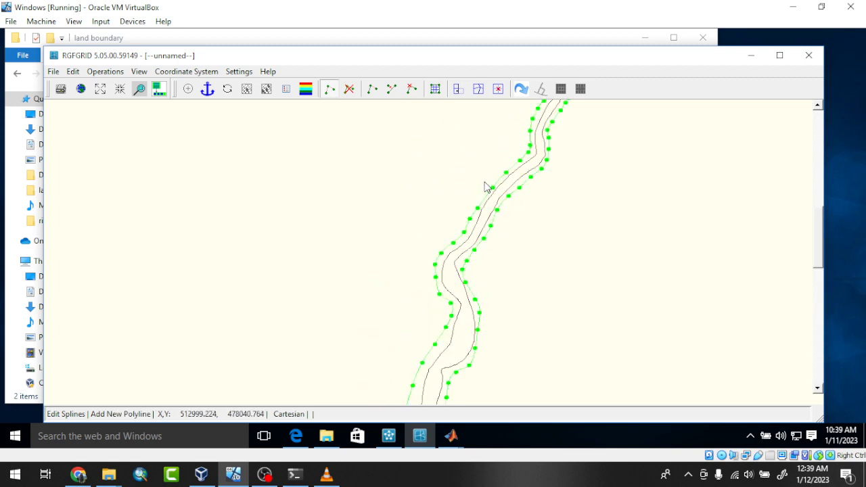
scroll(429, 289, "down", 2)
scroll(509, 145, "up", 2)
scroll(544, 125, "up", 4)
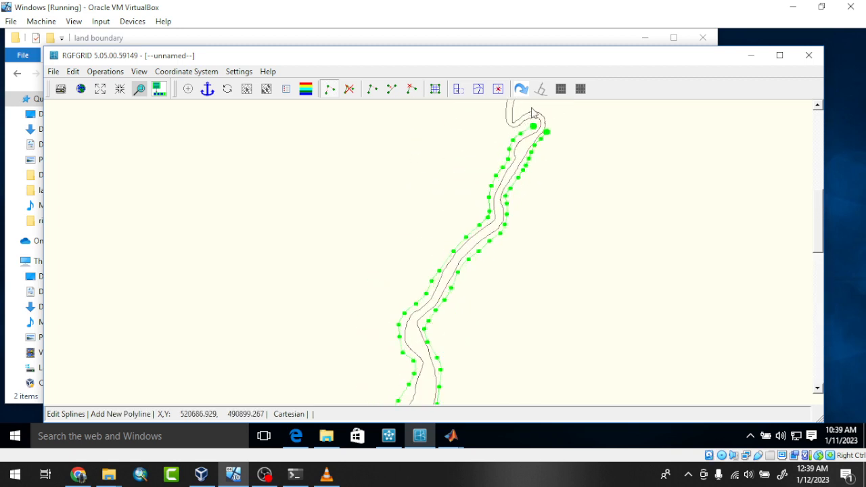
scroll(524, 247, "up", 1)
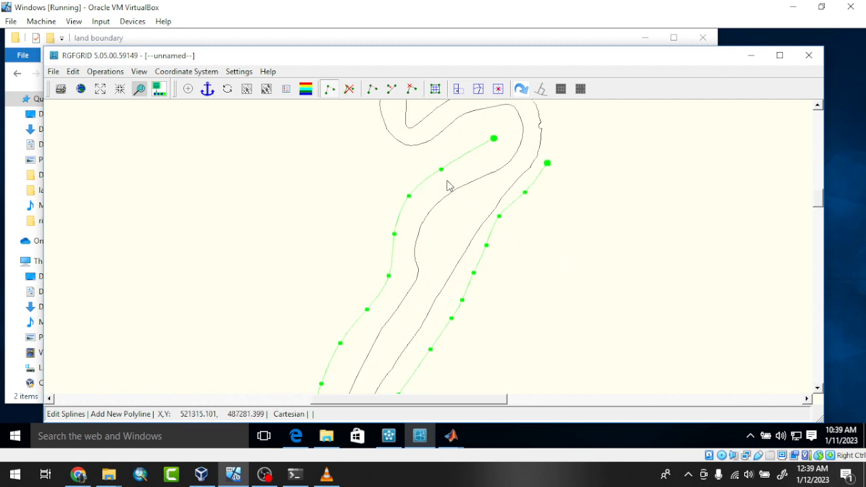
left_click(455, 142)
left_click(541, 202)
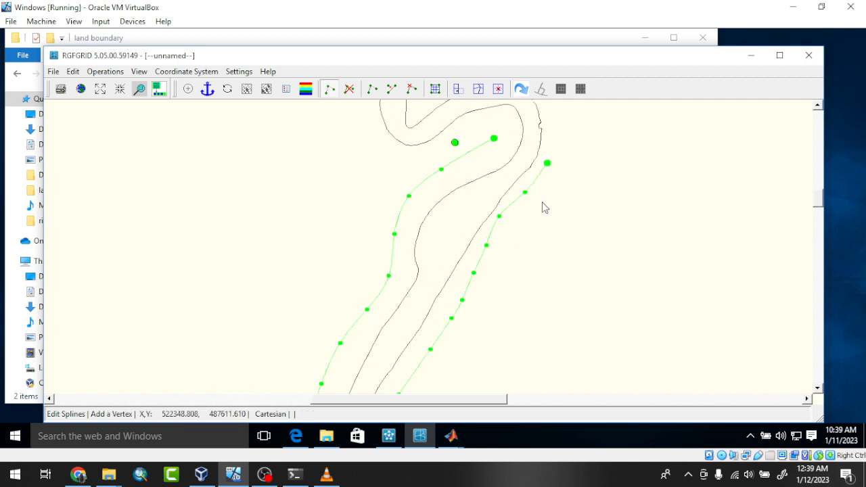
left_click(395, 194)
left_click(493, 262)
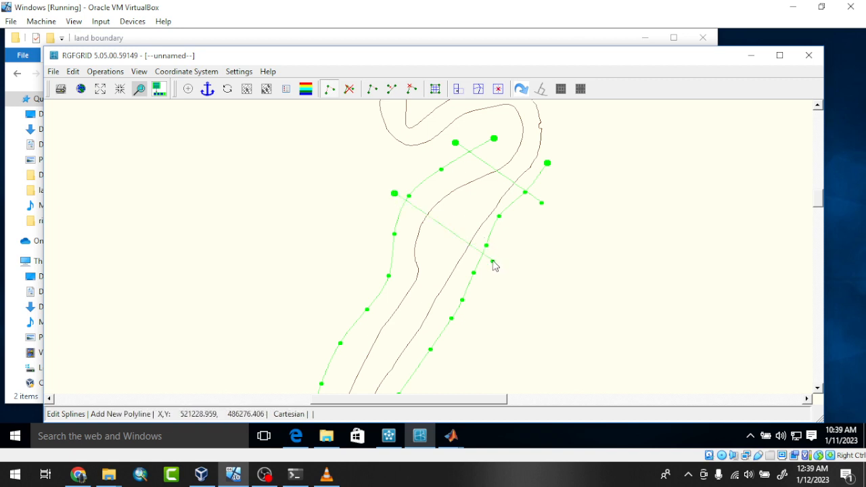
Draw a third cross spline over the channel just below the first two, crossing both bank splines.
scroll(452, 184, "down", 3)
scroll(417, 238, "up", 3)
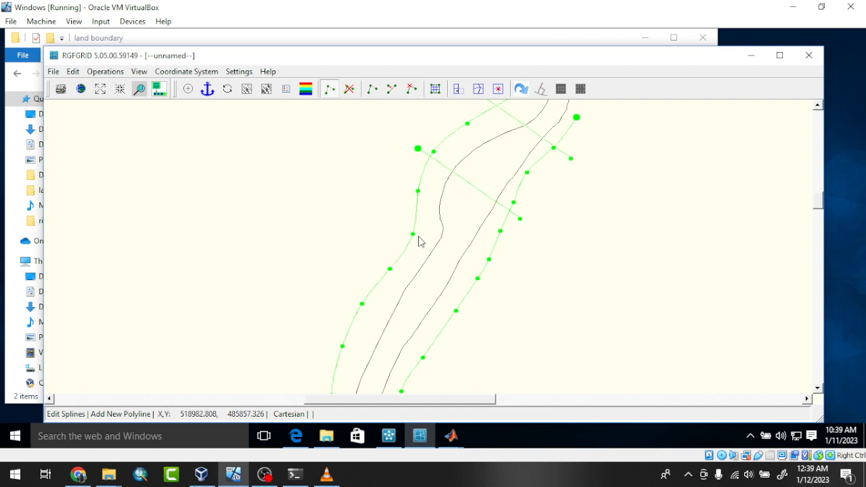
scroll(476, 205, "down", 1)
scroll(475, 207, "down", 2)
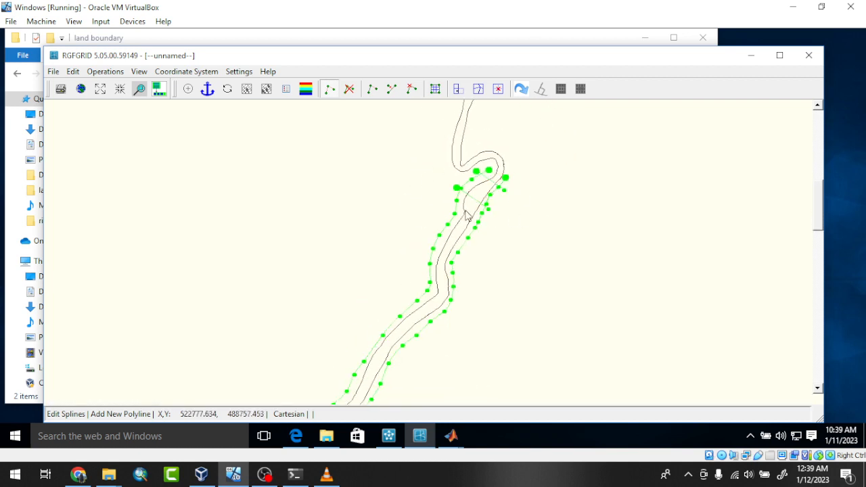
scroll(476, 261, "down", 1)
scroll(476, 261, "up", 3)
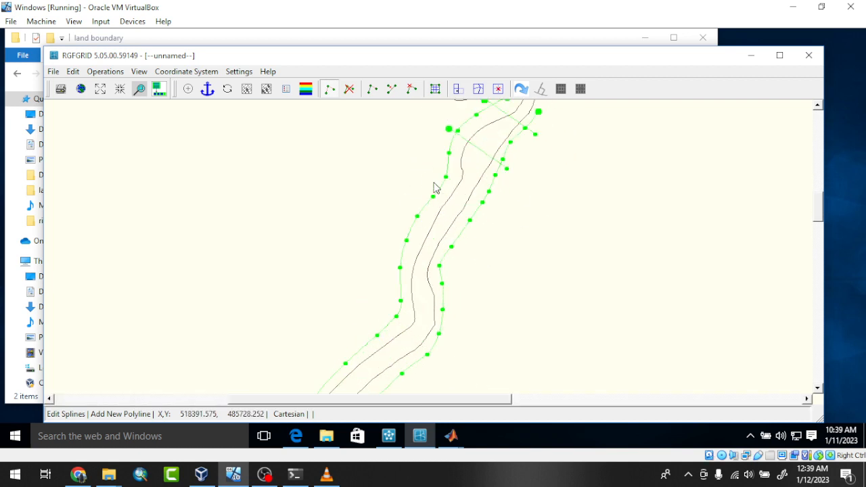
left_click(432, 182)
left_click(489, 213)
right_click(466, 242)
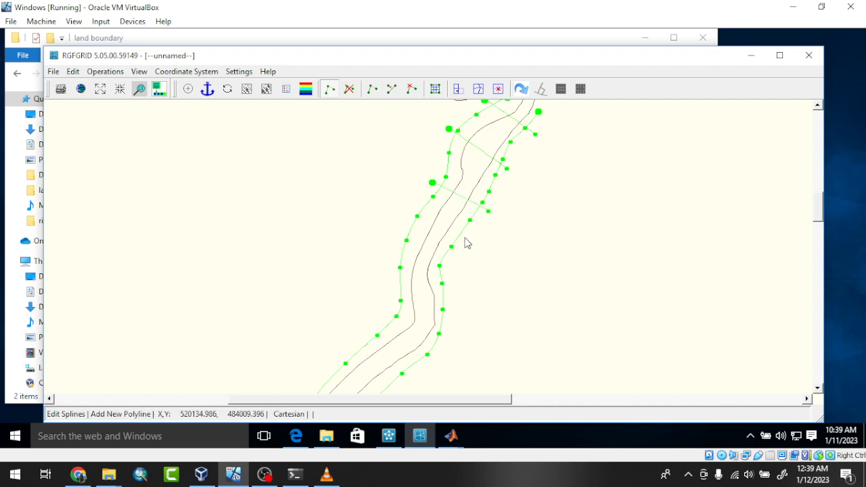
Draw two more cross splines farther down the straight reach, ending at the inside of the first bend.
left_click(405, 221)
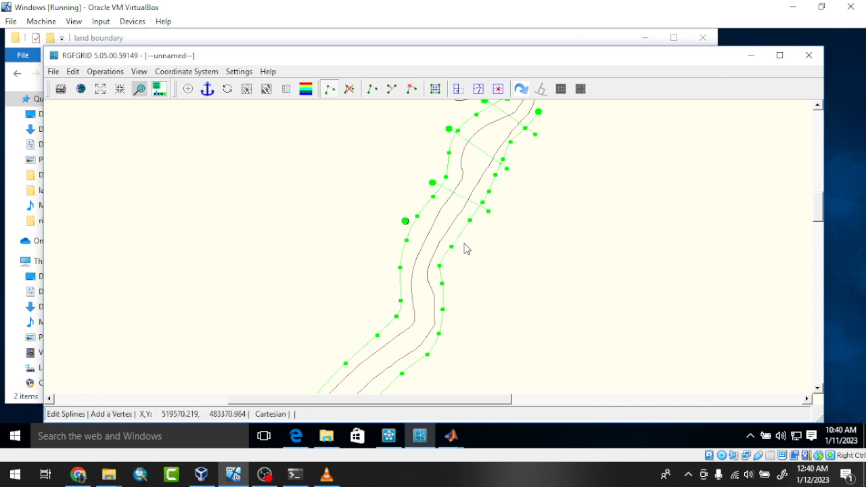
left_click(463, 244)
right_click(427, 292)
left_click(397, 264)
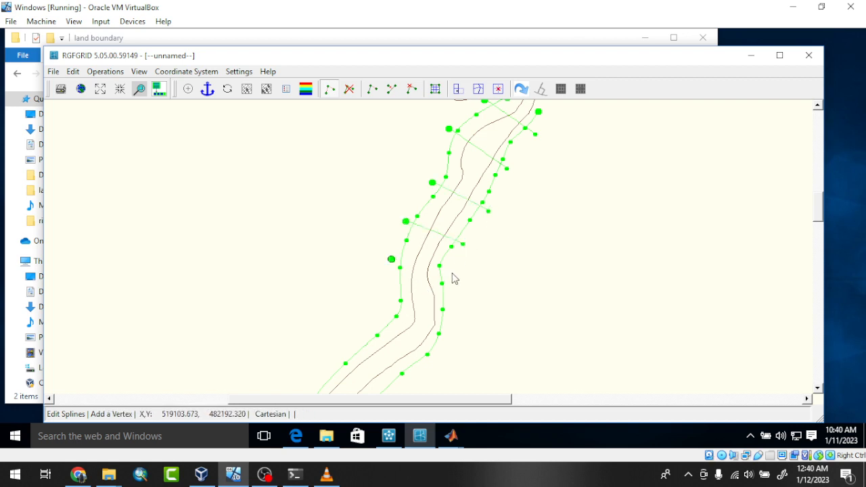
left_click(450, 276)
right_click(439, 266)
Finish the started cross spline at the first bend and draw two more through the bend, ending just past its corner.
scroll(396, 207, "down", 1)
scroll(389, 250, "up", 3)
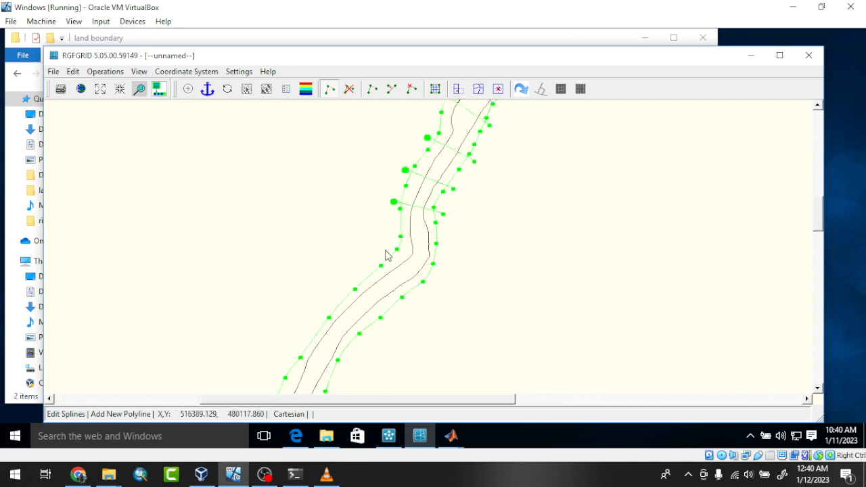
left_click(392, 233)
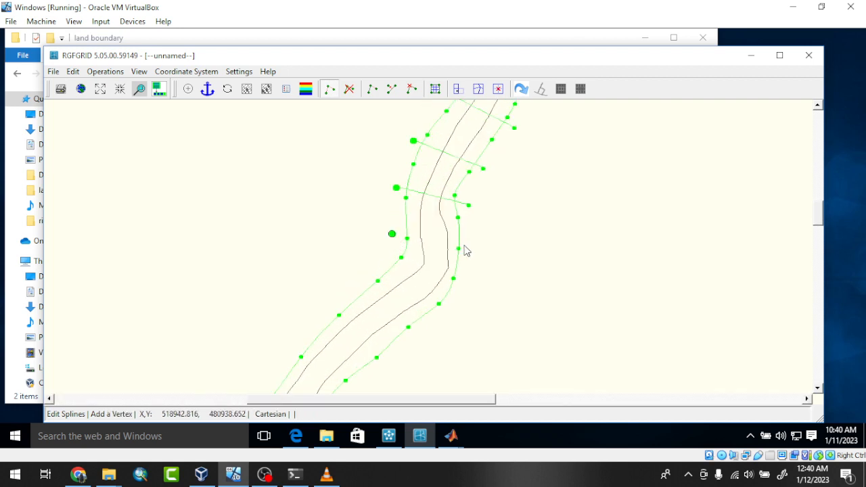
left_click(464, 245)
right_click(464, 248)
left_click(369, 277)
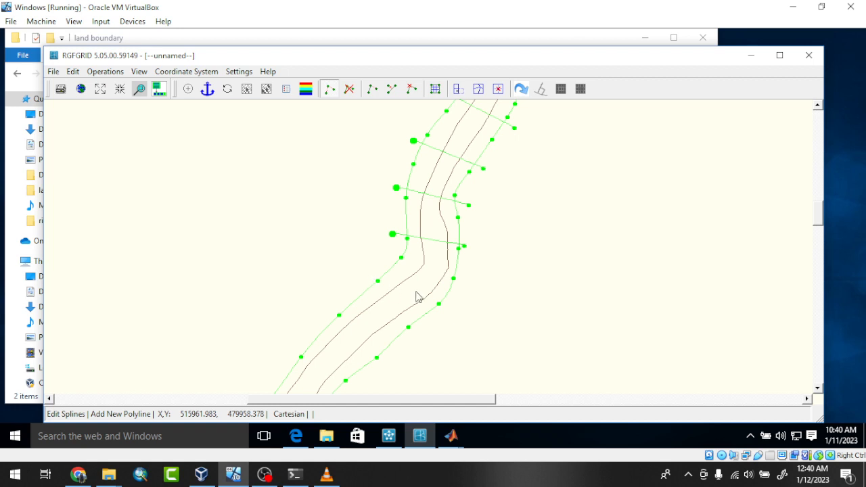
left_click(444, 307)
right_click(442, 305)
Draw two cross splines over the channel southwest of the first bend, each crossing both bank splines.
scroll(381, 200, "down", 2)
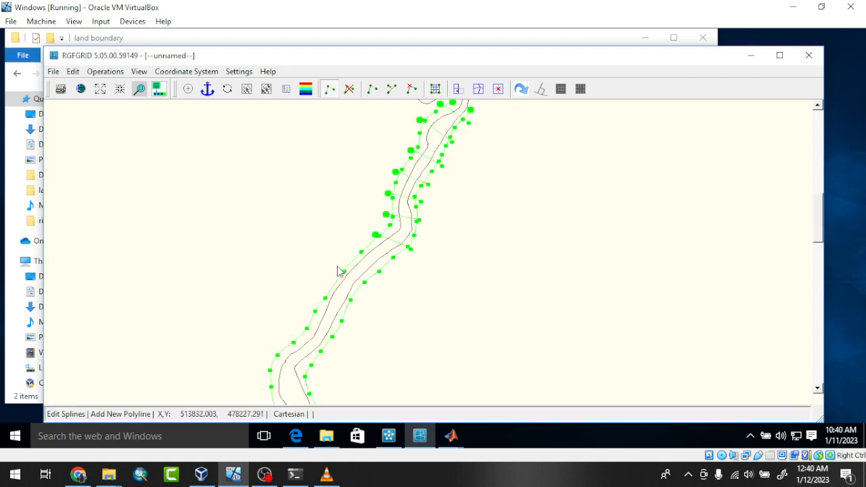
scroll(334, 276, "up", 4)
left_click(399, 210)
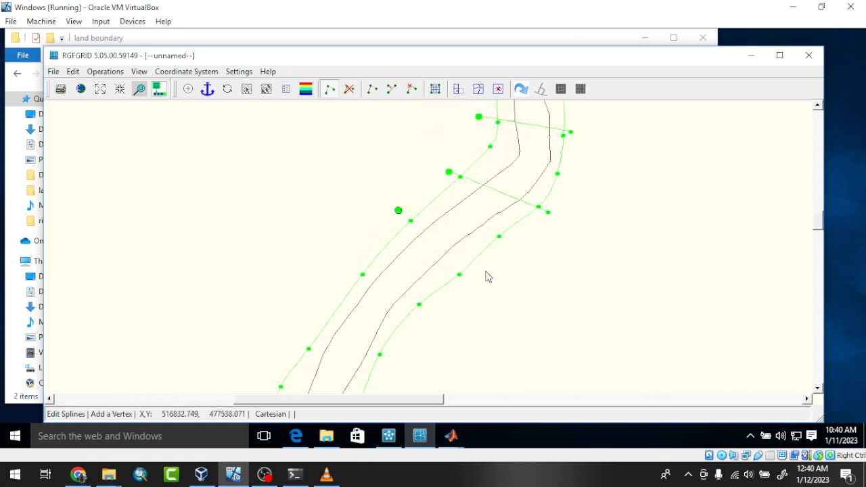
left_click(485, 272)
right_click(485, 273)
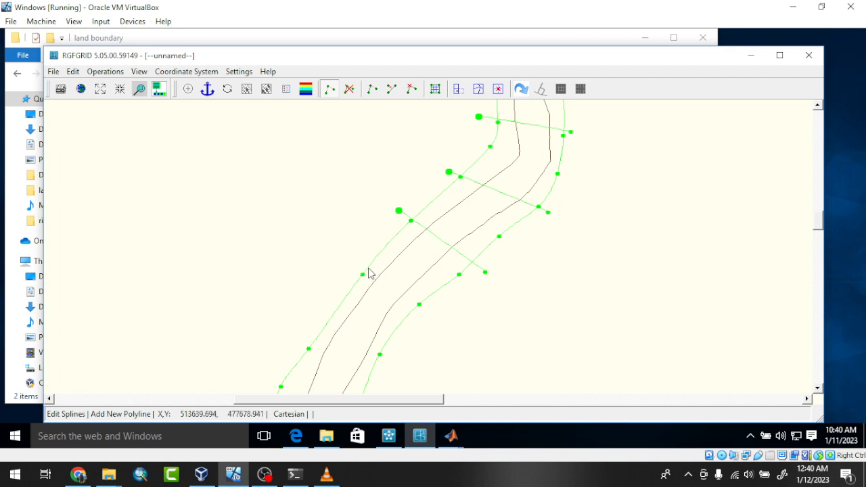
scroll(371, 182, "down", 2)
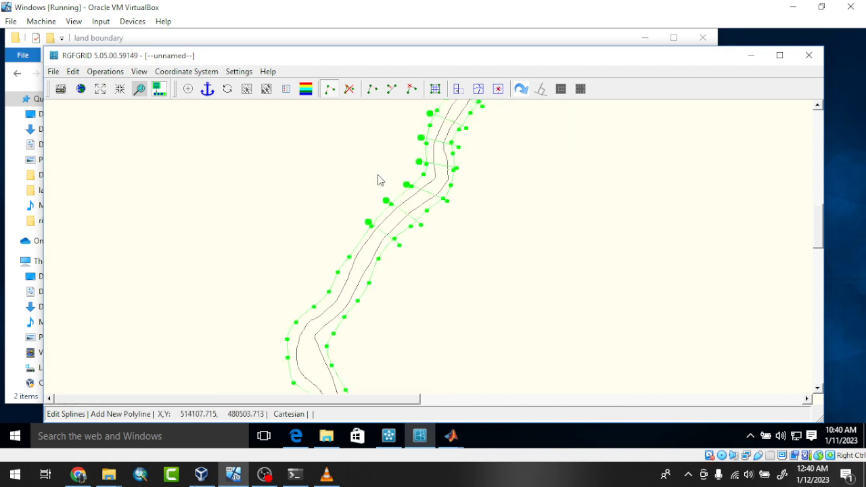
Draw two more cross splines down the reach between the first bend and the sharp inner corner in the east bank.
scroll(378, 180, "down", 1)
scroll(325, 269, "up", 1)
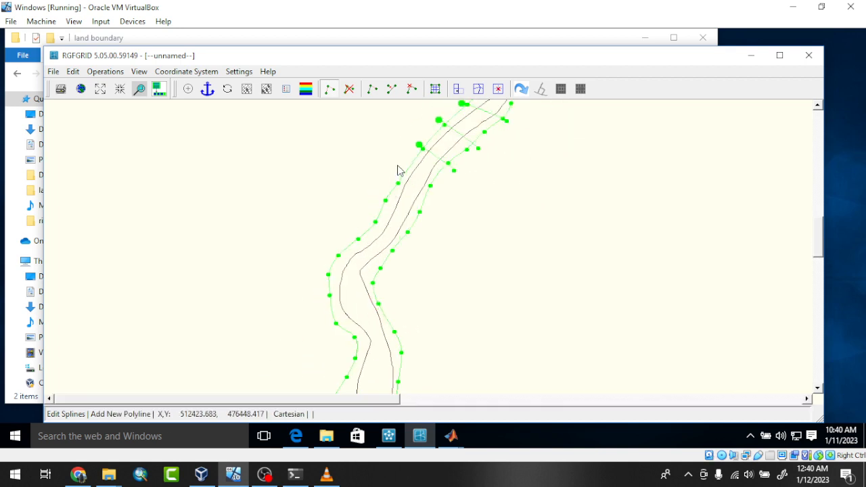
left_click(398, 165)
left_click(442, 188)
right_click(443, 189)
scroll(376, 219, "down", 2)
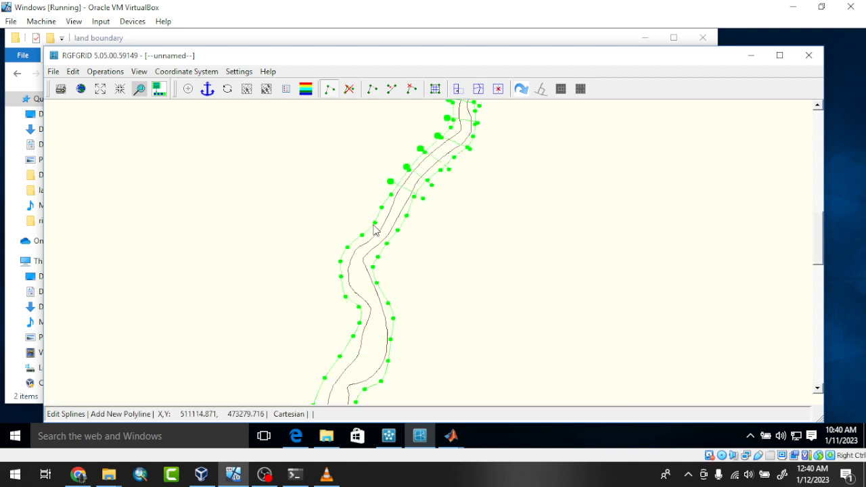
scroll(376, 218, "up", 4)
scroll(384, 203, "up", 1)
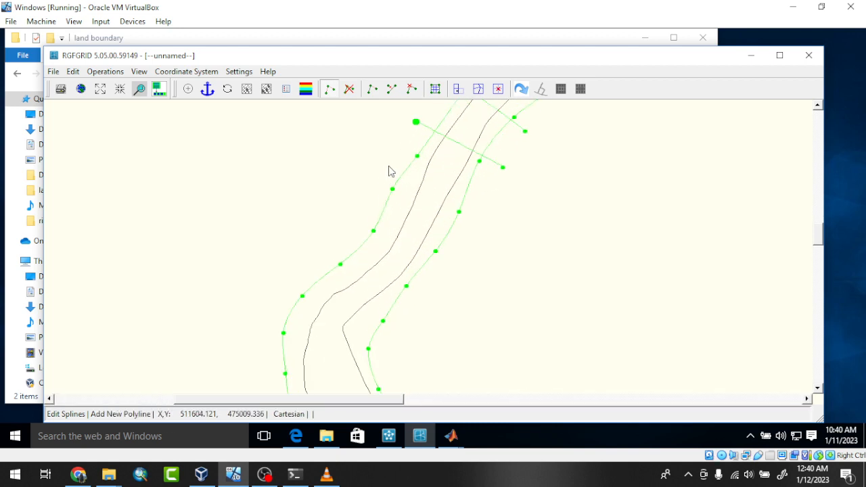
left_click(388, 166)
left_click(468, 212)
right_click(469, 212)
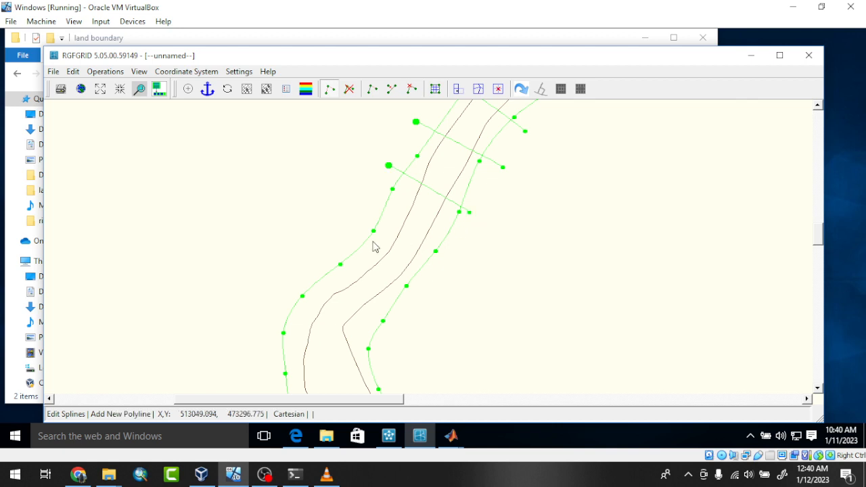
Draw two cross splines just upstream of the east bank's sharp inner corner, each crossing both bank splines.
left_click(366, 216)
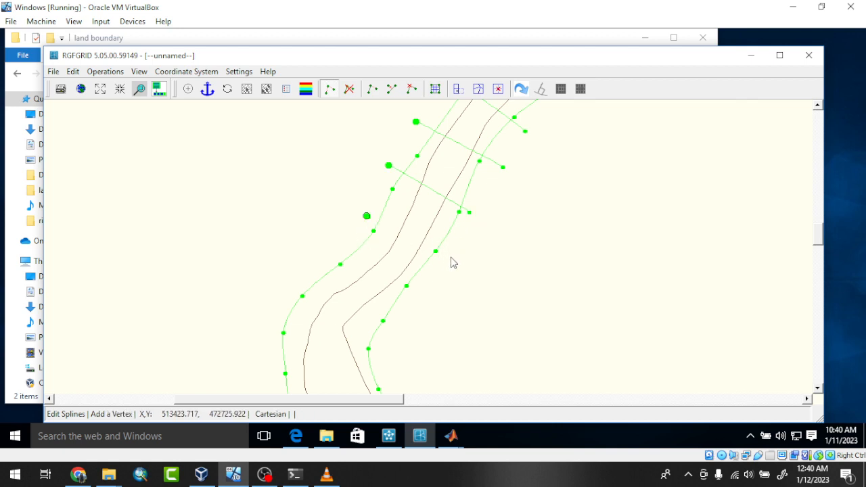
left_click(450, 258)
right_click(451, 258)
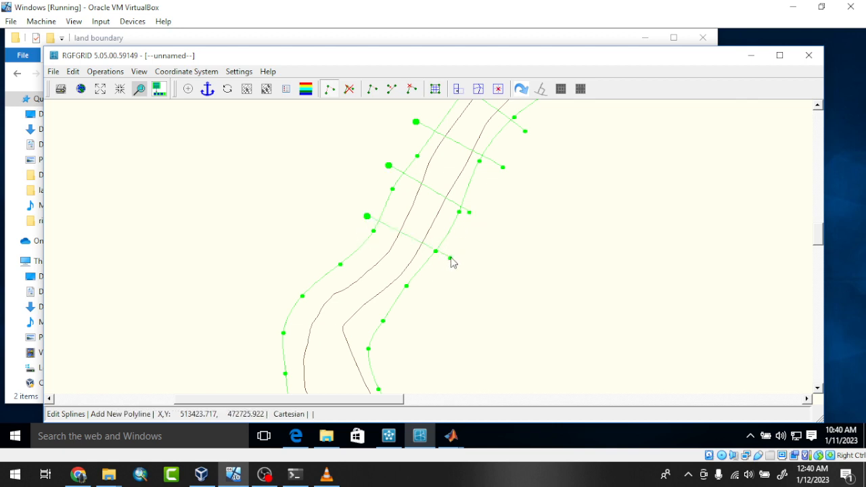
left_click(332, 247)
left_click(416, 293)
right_click(437, 292)
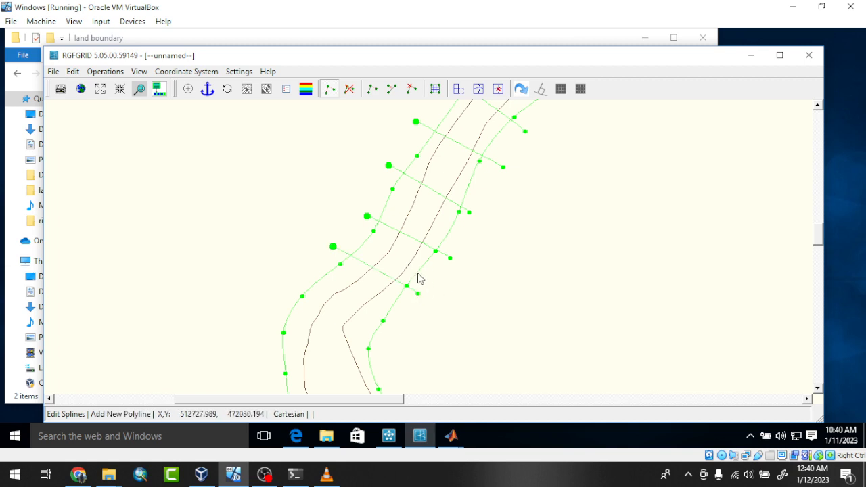
Draw one cross spline through the east bank's sharp inner corner and another just below it, across the outer western curve.
scroll(352, 207, "down", 3)
scroll(289, 300, "up", 2)
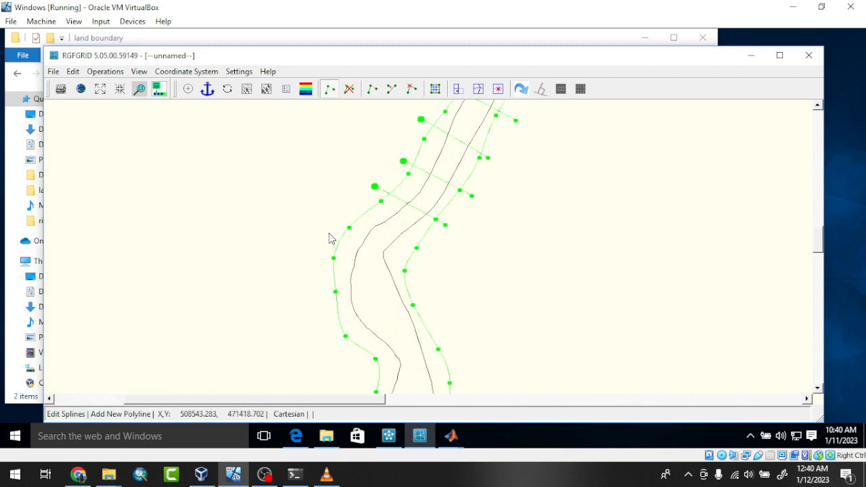
left_click(329, 234)
left_click(421, 267)
right_click(421, 268)
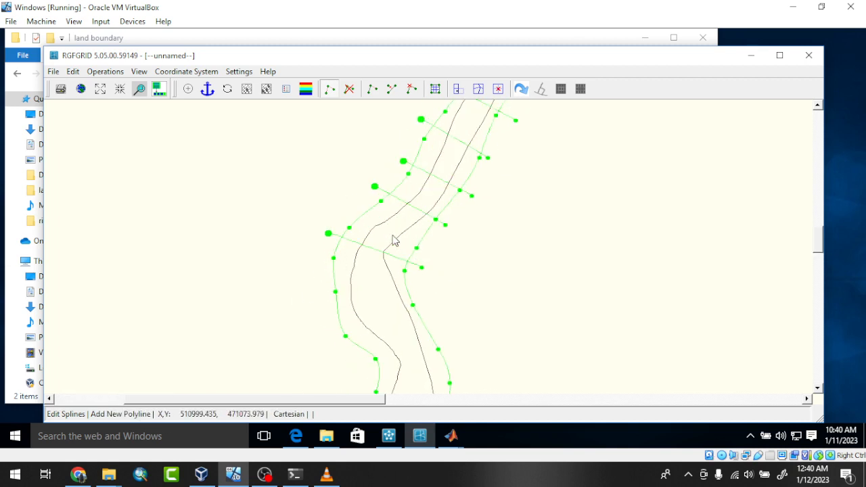
scroll(378, 234, "down", 2)
scroll(355, 279, "up", 4)
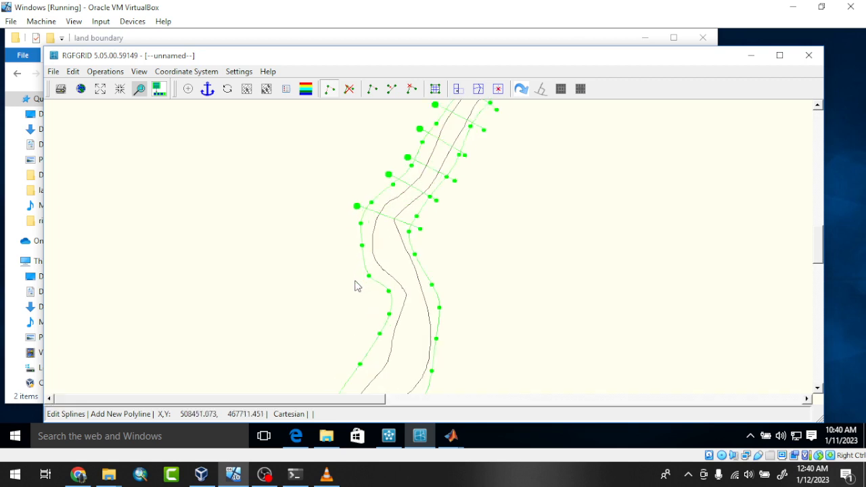
left_click(352, 241)
left_click(464, 230)
right_click(454, 223)
Draw one cross spline at the west bank's next inner corner and another just below it, crossing both bank splines.
scroll(415, 251, "down", 2)
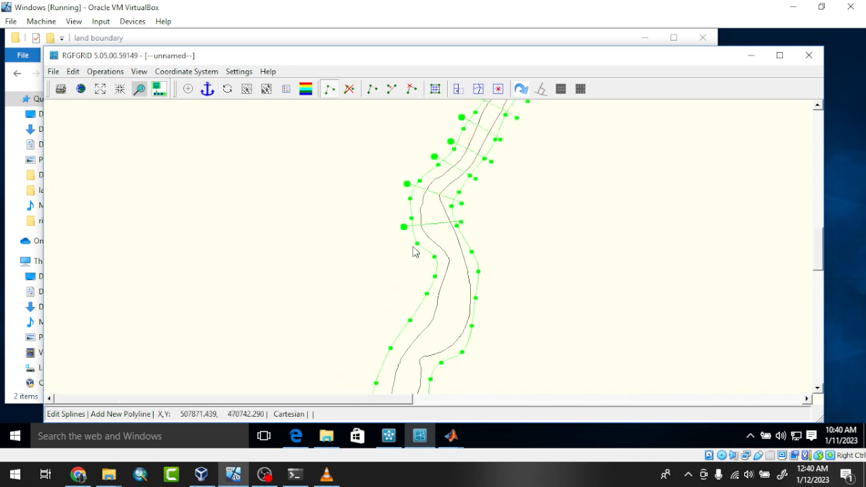
scroll(416, 257, "up", 2)
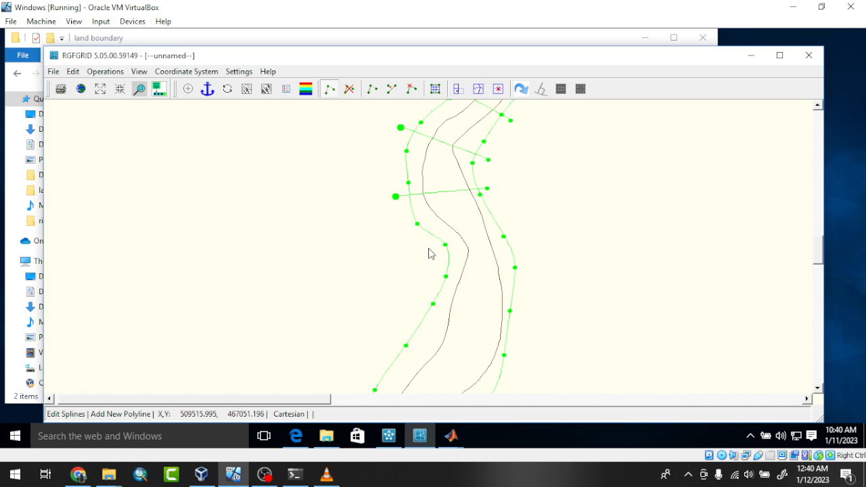
left_click(429, 250)
left_click(518, 237)
right_click(454, 243)
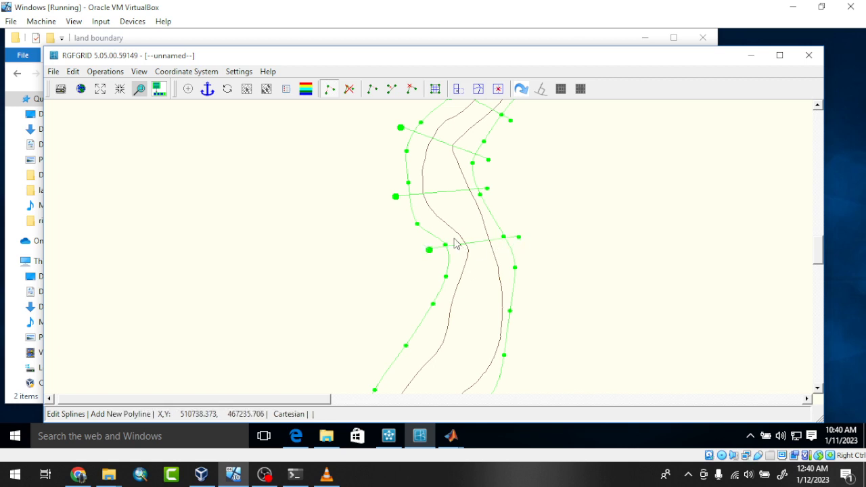
scroll(454, 245, "down", 2)
scroll(449, 297, "up", 2)
left_click(415, 236)
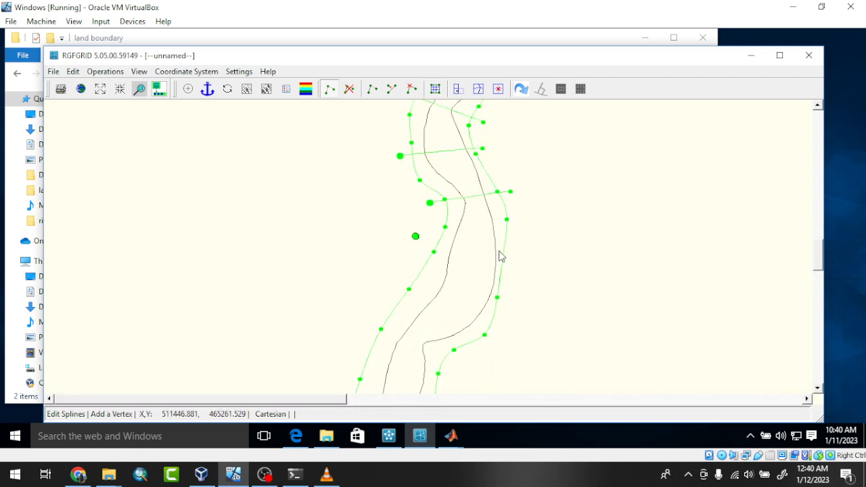
left_click(513, 250)
right_click(515, 253)
Draw two cross splines over the wide lower part of the curve, the second through the notch in the east bank.
scroll(424, 270, "down", 2)
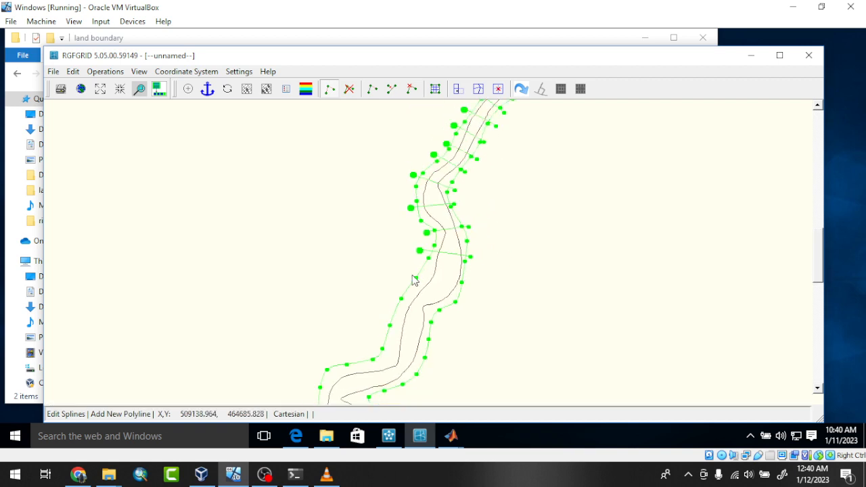
scroll(414, 283, "up", 2)
left_click(414, 264)
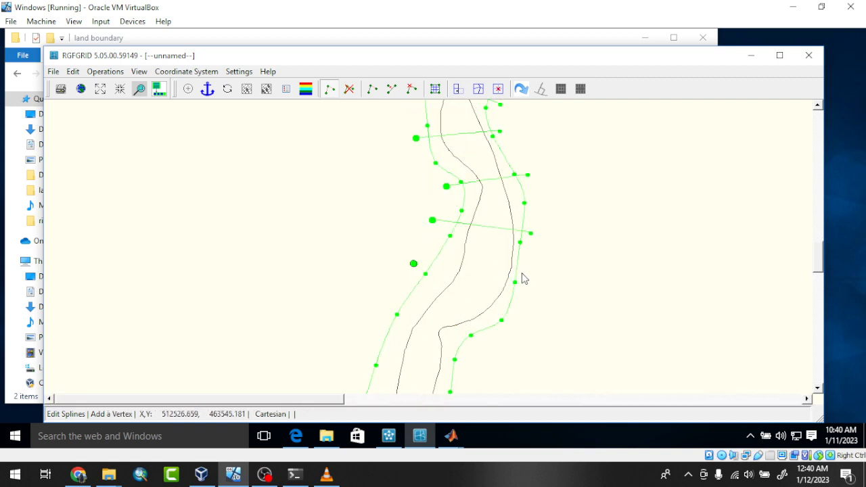
left_click(519, 276)
right_click(518, 277)
scroll(464, 309, "down", 2)
scroll(464, 317, "up", 2)
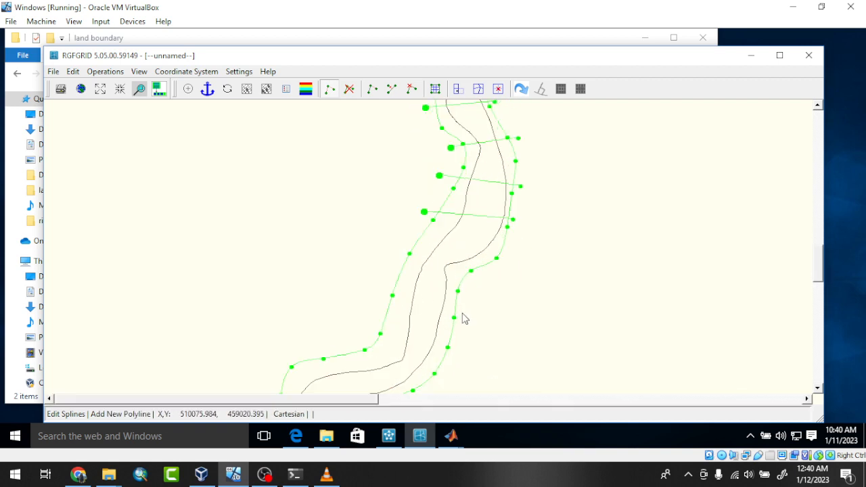
scroll(457, 311, "up", 1)
left_click(375, 221)
left_click(523, 275)
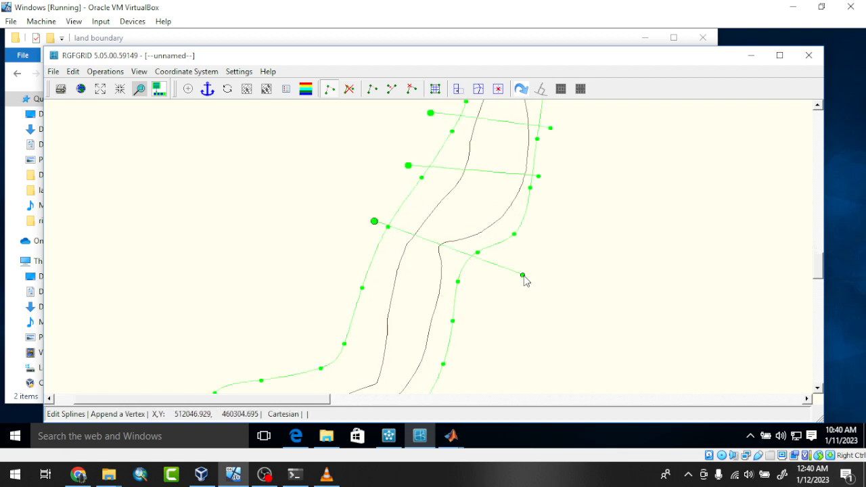
right_click(522, 275)
Draw two cross splines below the east-bank notch, the second through the west bank's corner where the river turns west.
left_click(345, 296)
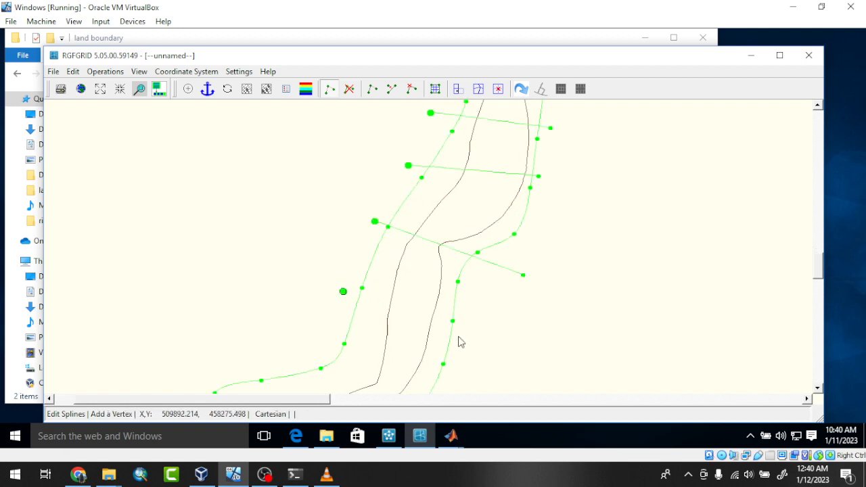
left_click(458, 339)
scroll(420, 265, "down", 1)
right_click(460, 311)
scroll(404, 219, "down", 1)
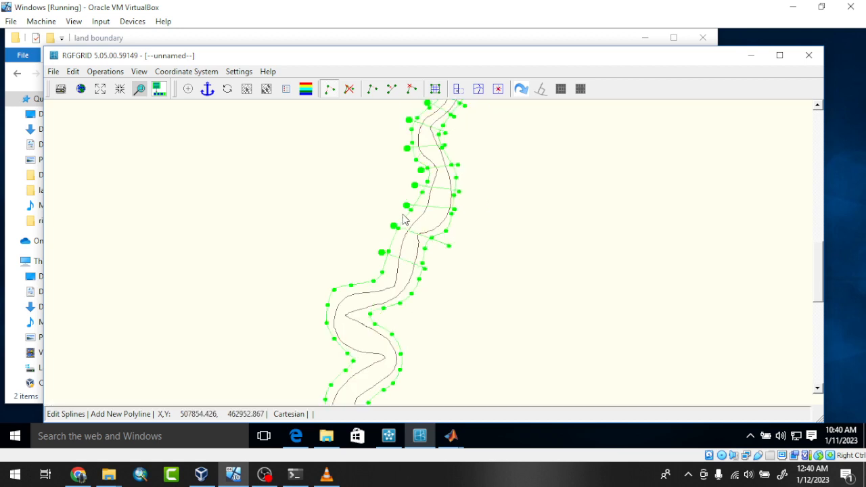
scroll(365, 327, "up", 1)
left_click(375, 234)
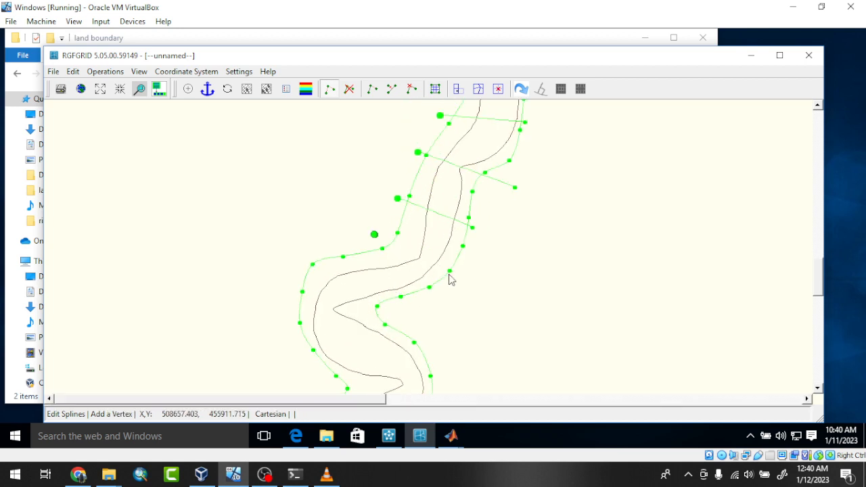
right_click(452, 279)
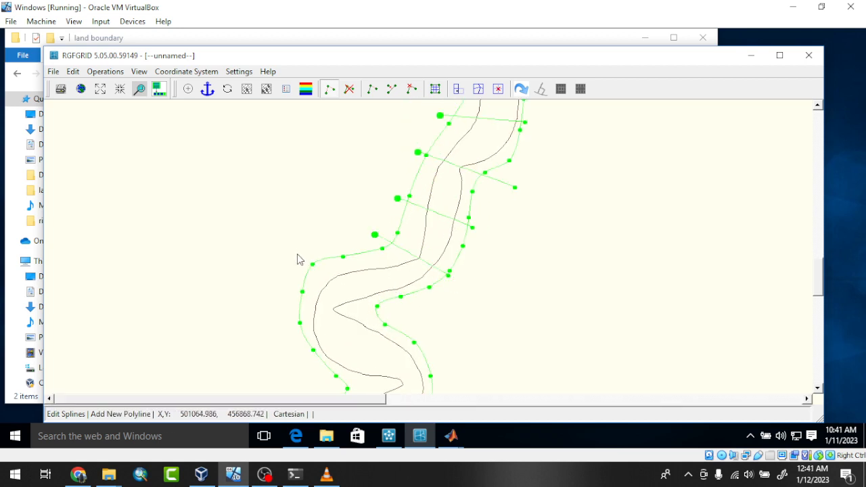
Draw one cross spline at the upper turn of the tight S-bend and another across its middle, spanning both bank splines.
left_click(296, 254)
left_click(402, 304)
right_click(402, 303)
scroll(339, 227, "down", 1)
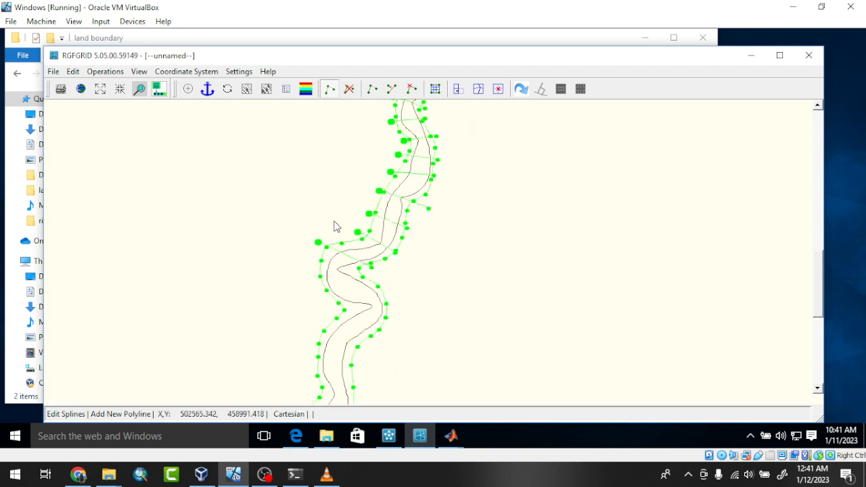
scroll(335, 227, "down", 2)
scroll(315, 273, "up", 3)
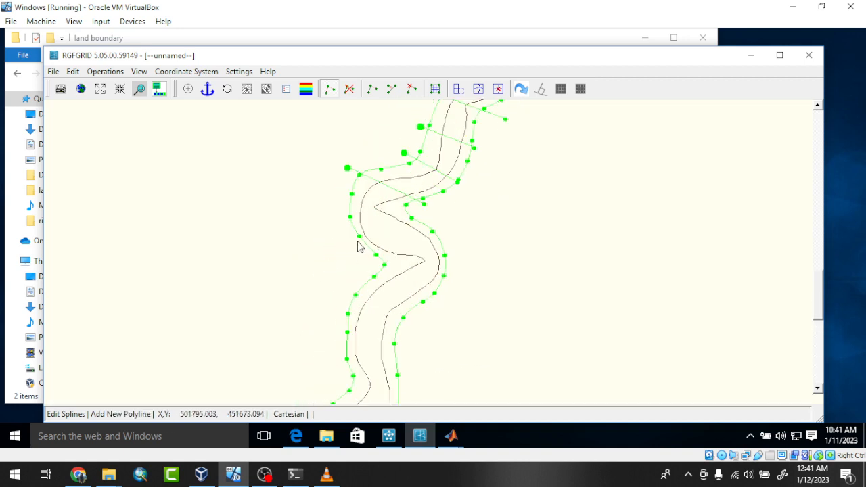
scroll(358, 247, "up", 1)
left_click(332, 225)
left_click(516, 234)
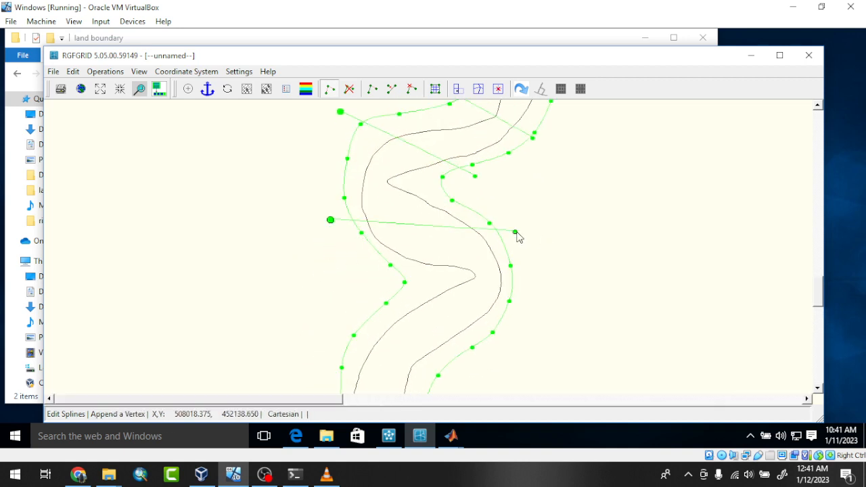
right_click(516, 234)
Draw a cross spline over the lower turn of the S-bend, just below the west bank's pointed inner corner.
scroll(464, 211, "down", 2)
scroll(465, 301, "up", 2)
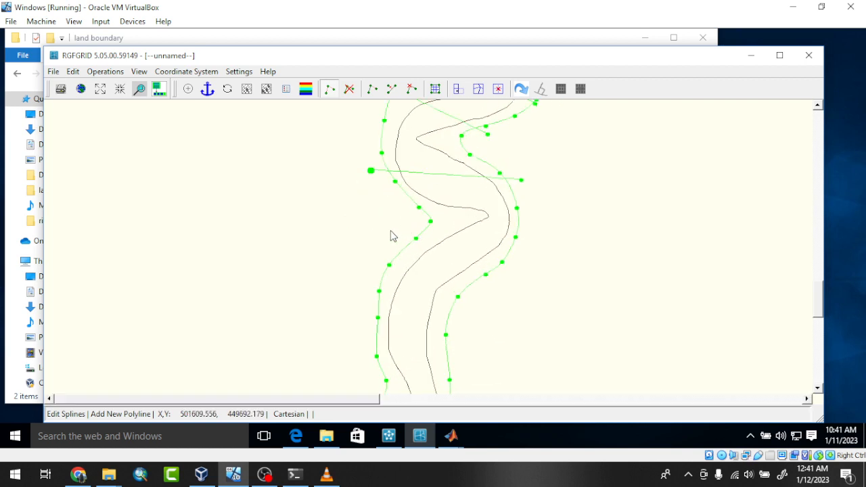
left_click(388, 229)
left_click(541, 257)
right_click(541, 257)
Draw two cross splines over the straight reach below the S-bend, each spanning both bank splines.
scroll(393, 257, "down", 2)
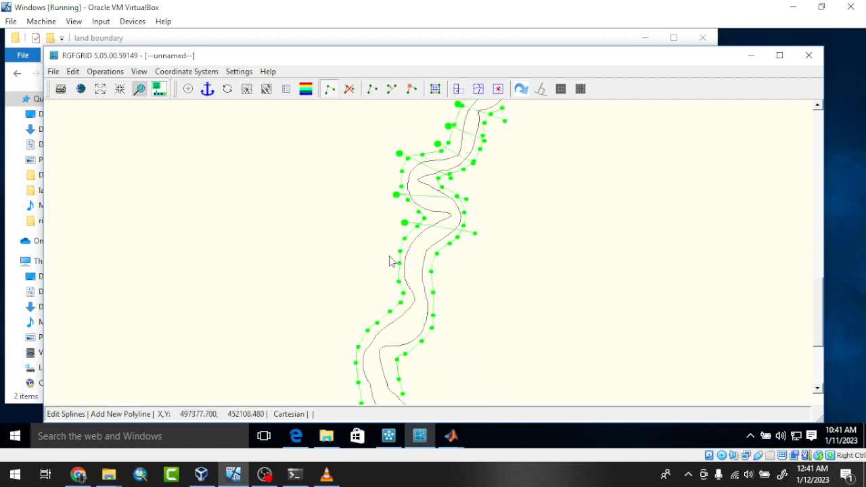
scroll(399, 280, "up", 1)
left_click(380, 227)
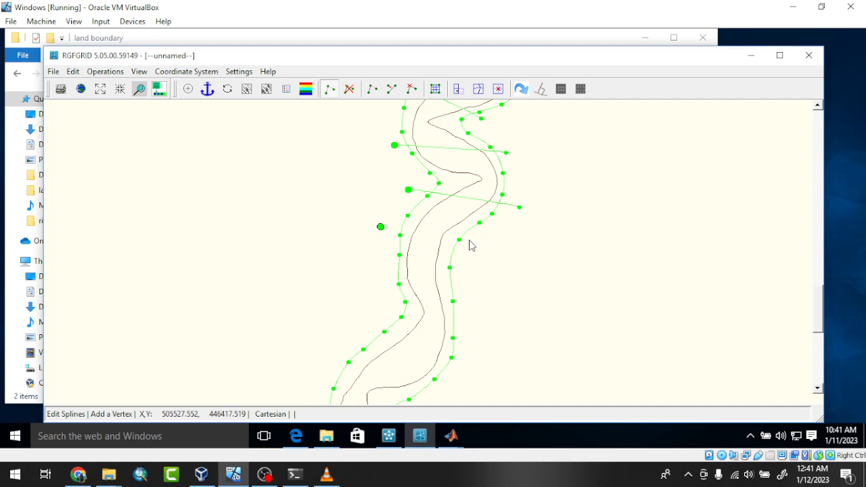
left_click(468, 241)
right_click(467, 240)
left_click(378, 275)
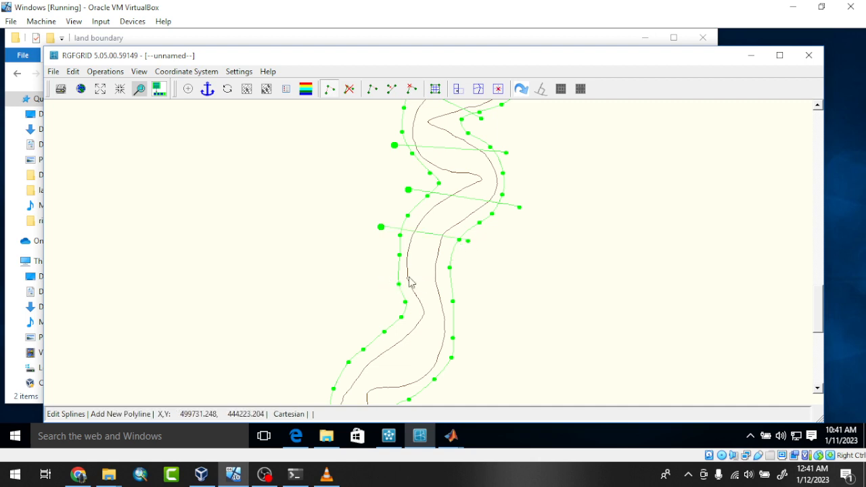
left_click(466, 288)
right_click(467, 288)
Draw two cross splines where the river turns southwest, one just below the west bank's inward corner and one through the lower part of the turn.
scroll(402, 257, "down", 2)
scroll(392, 330, "up", 1)
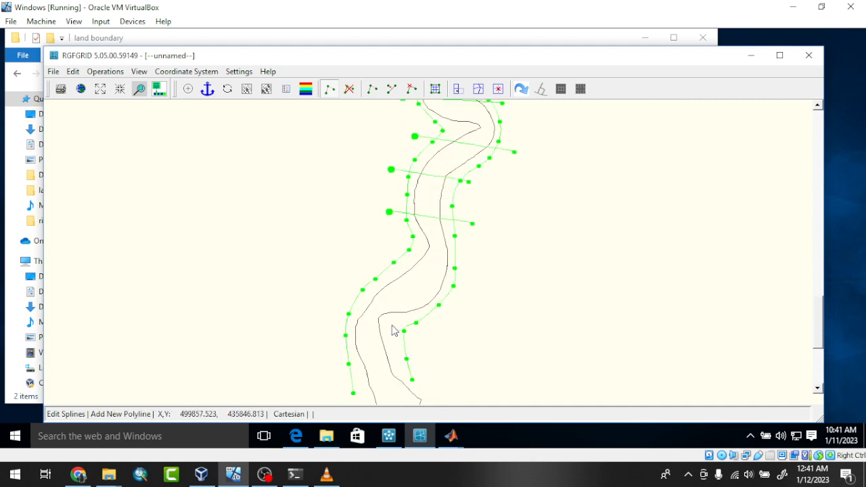
scroll(394, 330, "up", 1)
left_click(388, 244)
left_click(466, 264)
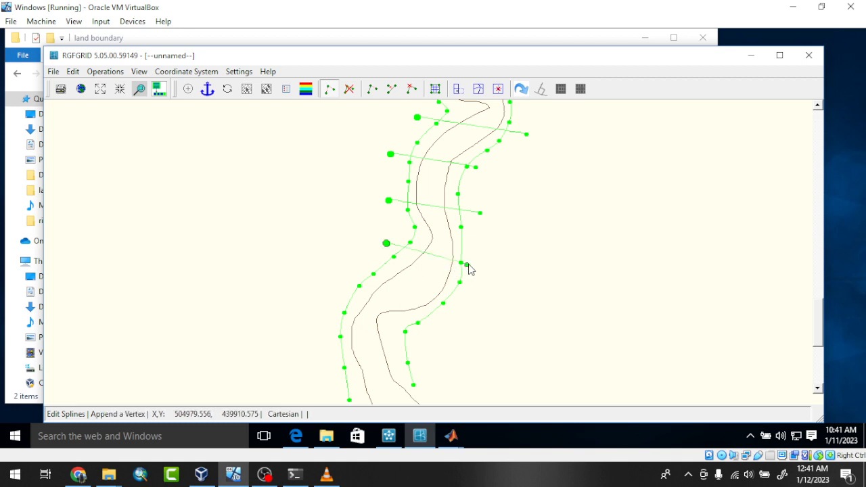
right_click(468, 264)
left_click(353, 278)
left_click(450, 317)
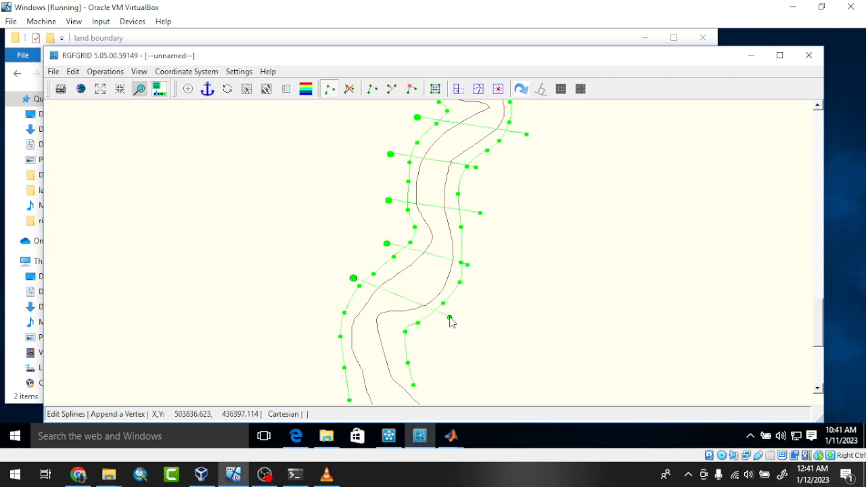
right_click(449, 317)
Draw two cross splines over the river's lowest reach, the second near the lower ends of both bank splines.
left_click(332, 336)
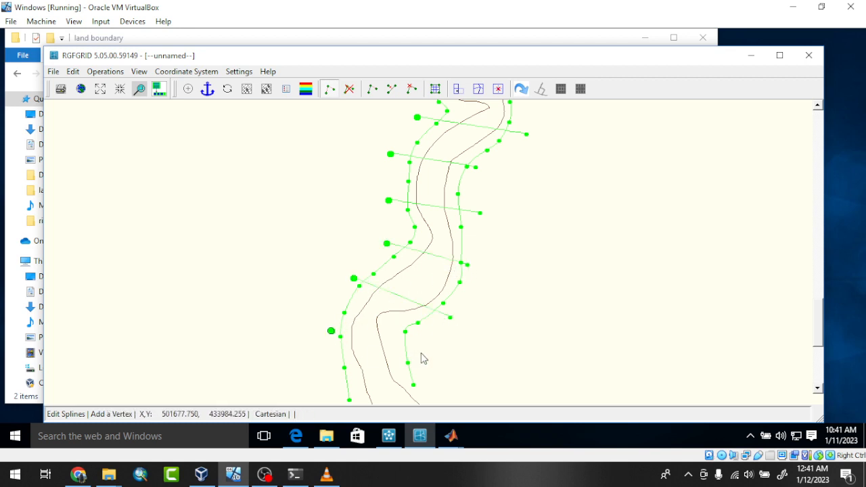
left_click(420, 355)
right_click(415, 353)
scroll(345, 247, "down", 2)
scroll(368, 353, "up", 2)
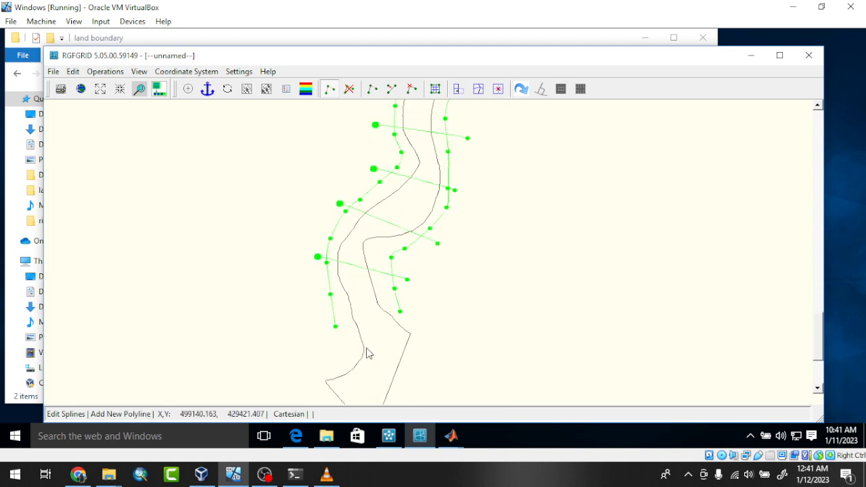
left_click(294, 298)
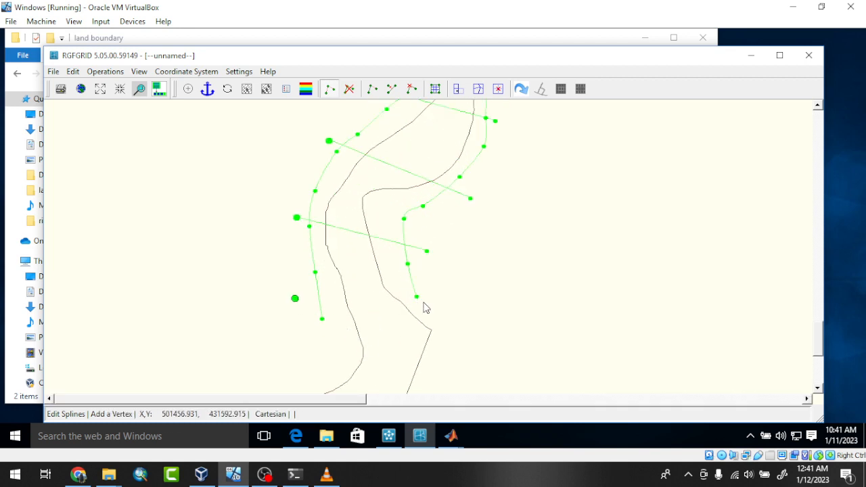
left_click(431, 289)
right_click(431, 291)
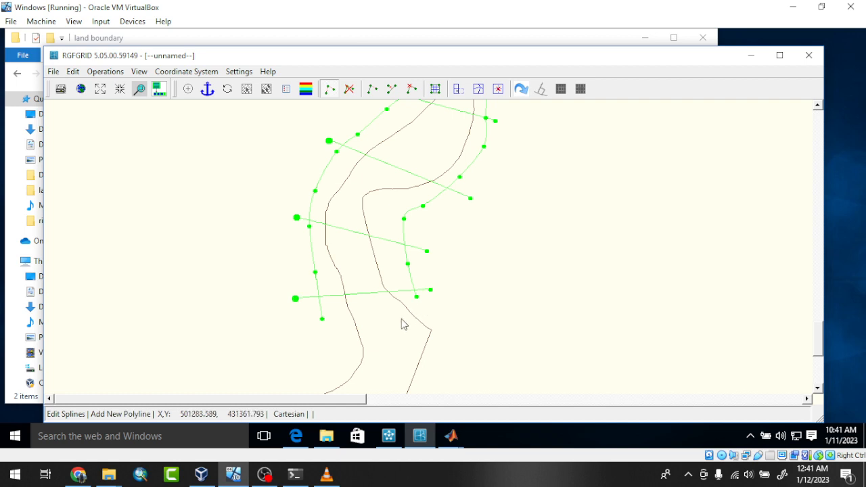
Start a centre spline between the upper ends of the bank splines and run it with eight points down the channel past the third cross spline.
scroll(381, 340, "up", 2)
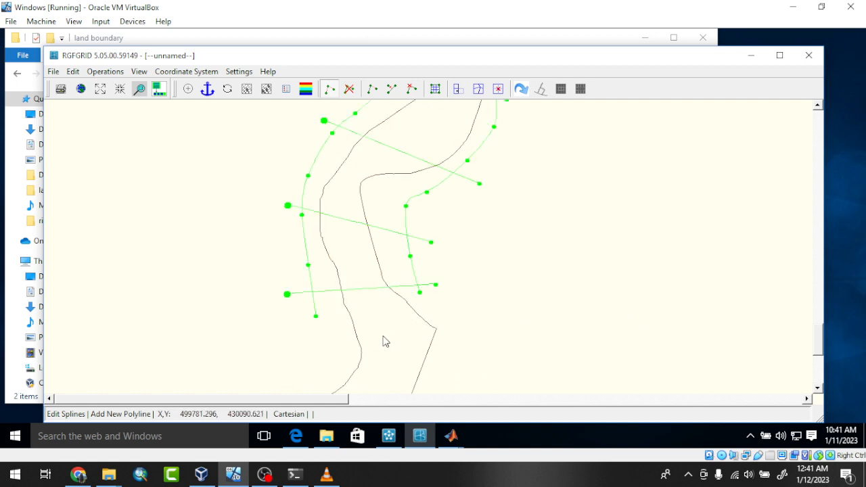
scroll(383, 340, "down", 4)
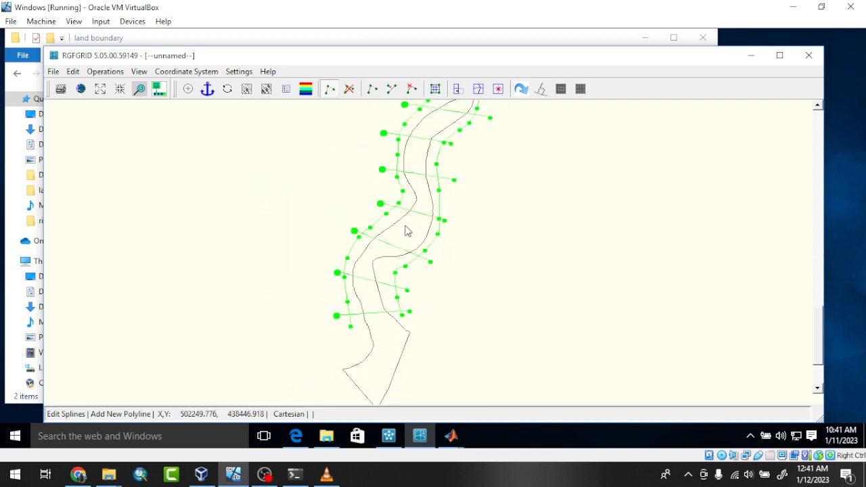
scroll(407, 231, "down", 3)
scroll(414, 315, "down", 1)
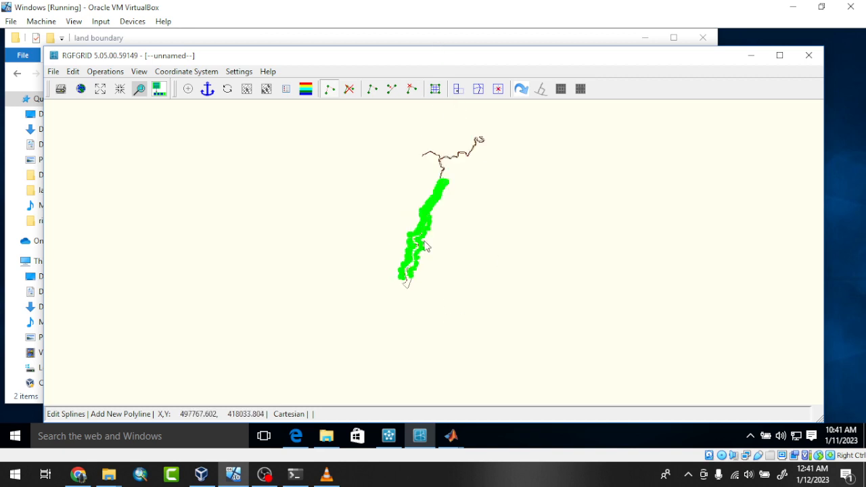
scroll(438, 216, "up", 4)
scroll(445, 176, "up", 2)
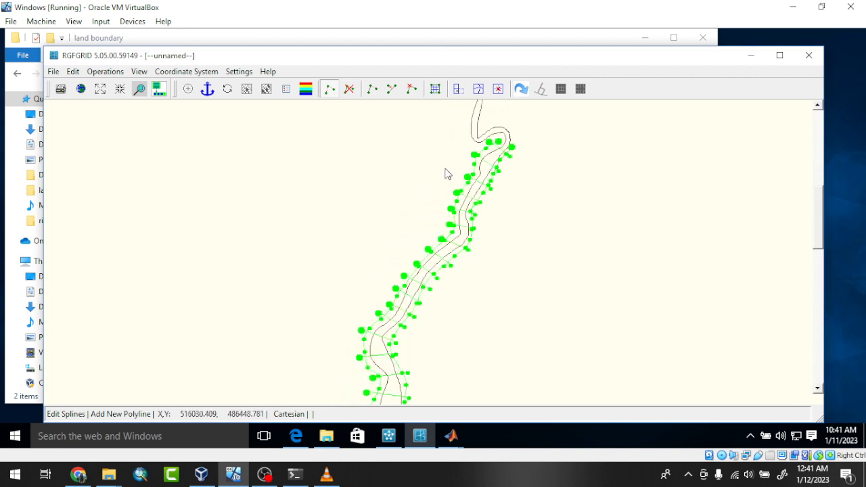
scroll(514, 153, "up", 2)
scroll(513, 148, "up", 4)
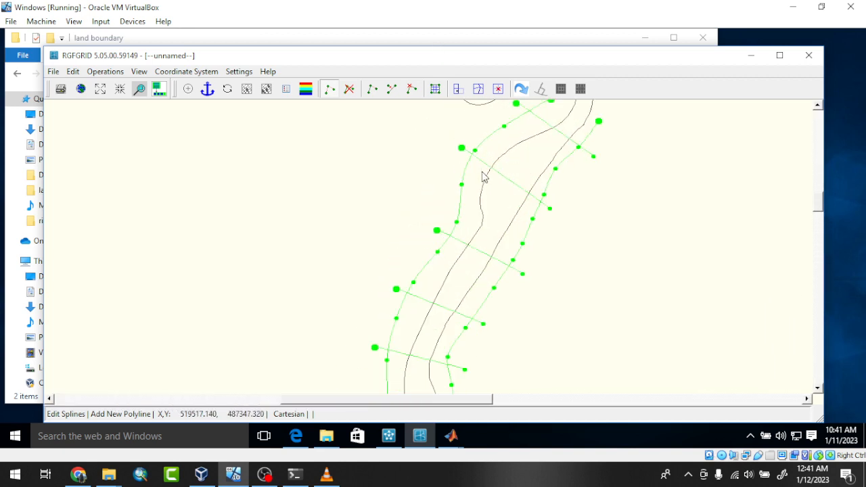
scroll(456, 244, "down", 2)
scroll(527, 136, "up", 3)
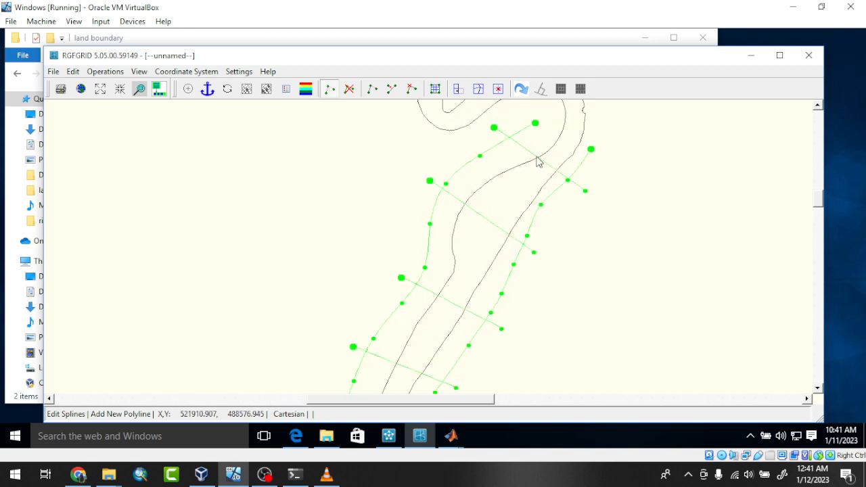
left_click(561, 137)
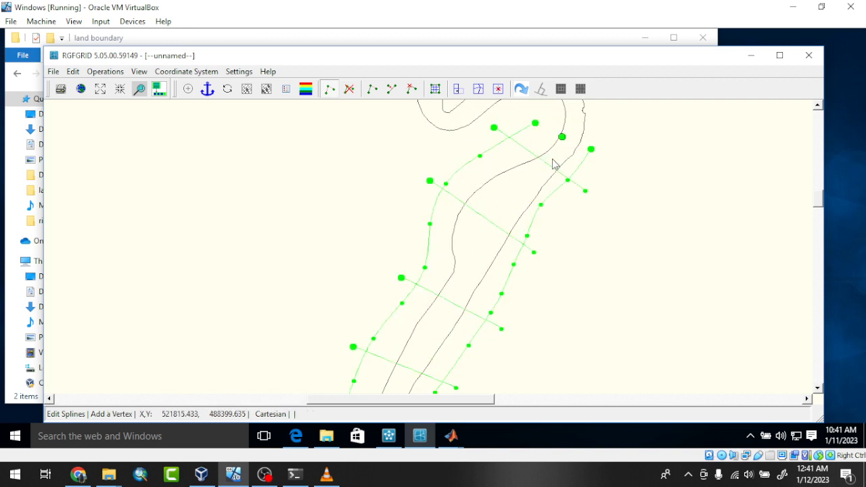
left_click(542, 164)
left_click(518, 184)
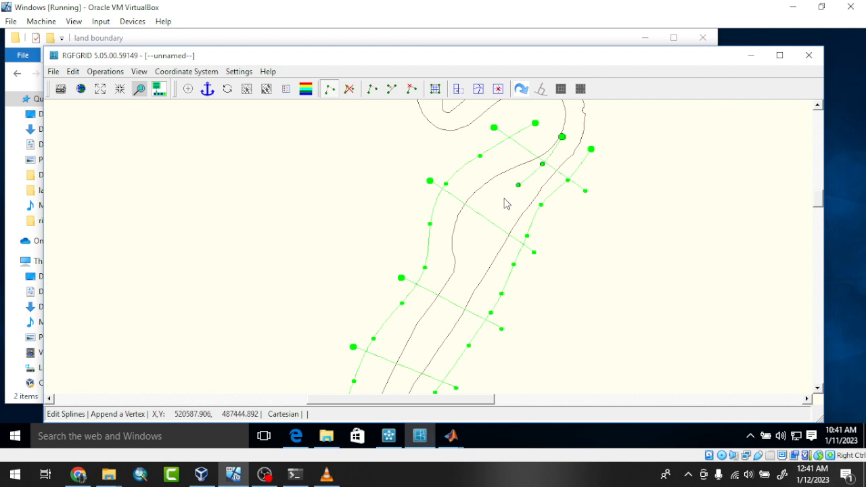
left_click(502, 198)
left_click(483, 220)
left_click(470, 244)
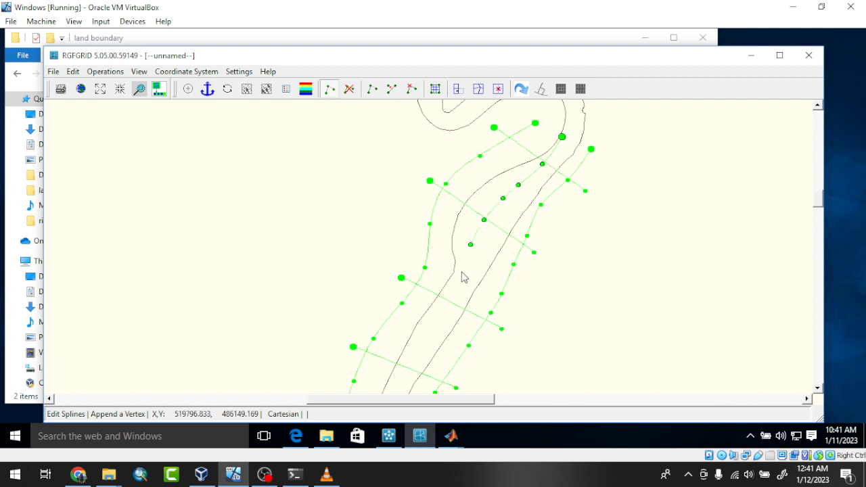
left_click(458, 284)
left_click(447, 313)
Extend the centre spline with four points from the fourth cross spline to just above the sixth.
scroll(449, 155, "down", 2)
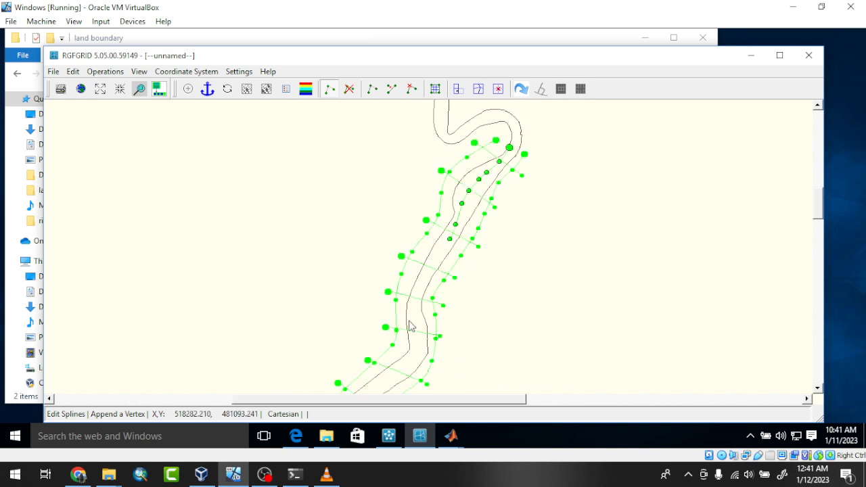
scroll(410, 327, "up", 3)
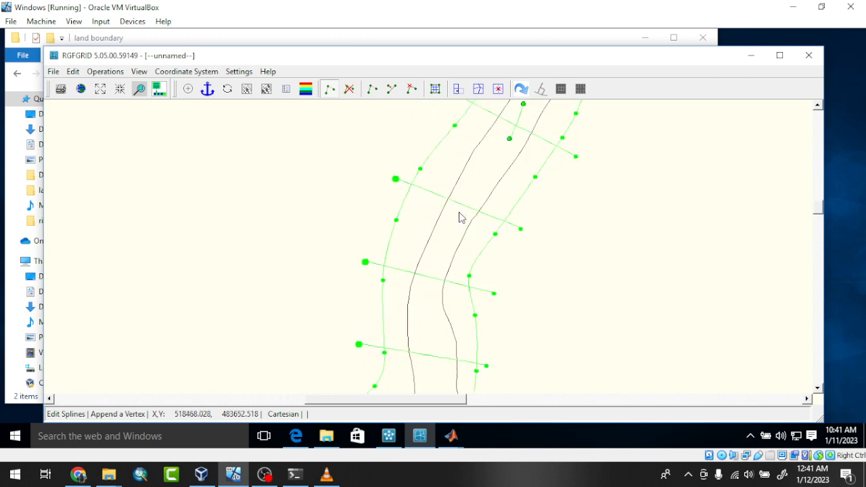
left_click(458, 213)
left_click(443, 242)
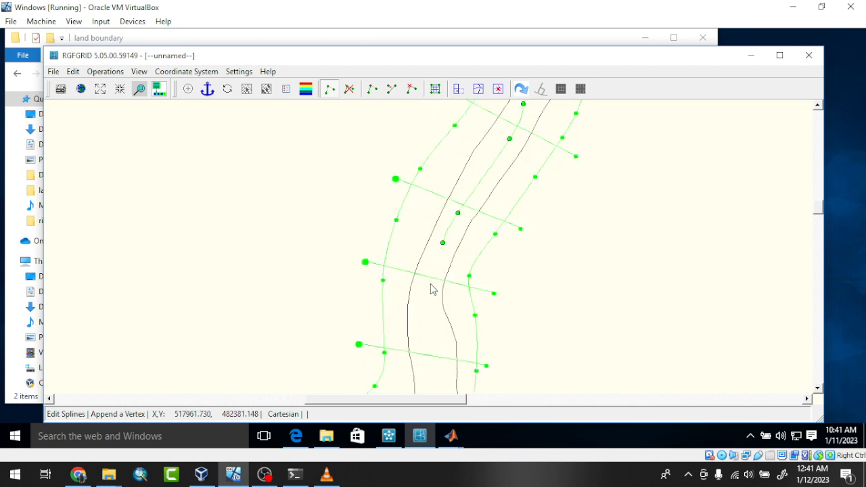
left_click(428, 284)
left_click(428, 328)
Extend the centre spline with three points around the bend to the southwest, down to the seventh cross spline.
scroll(400, 205, "down", 6)
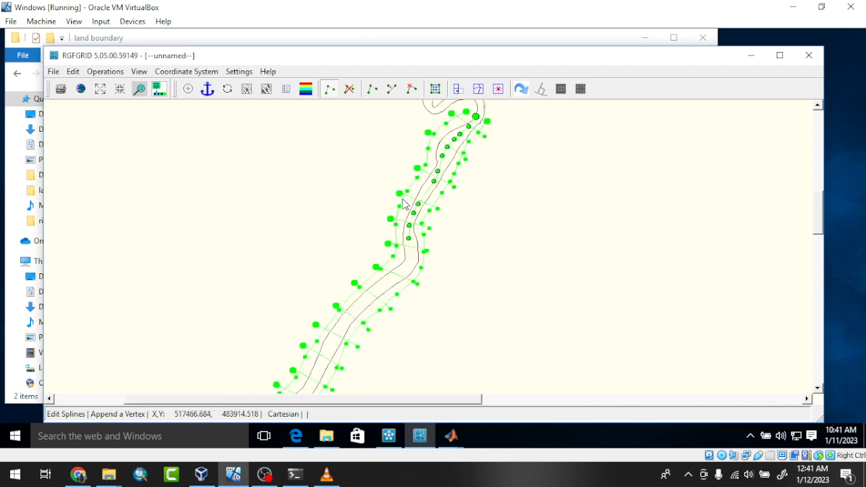
scroll(372, 275, "up", 2)
scroll(371, 275, "up", 1)
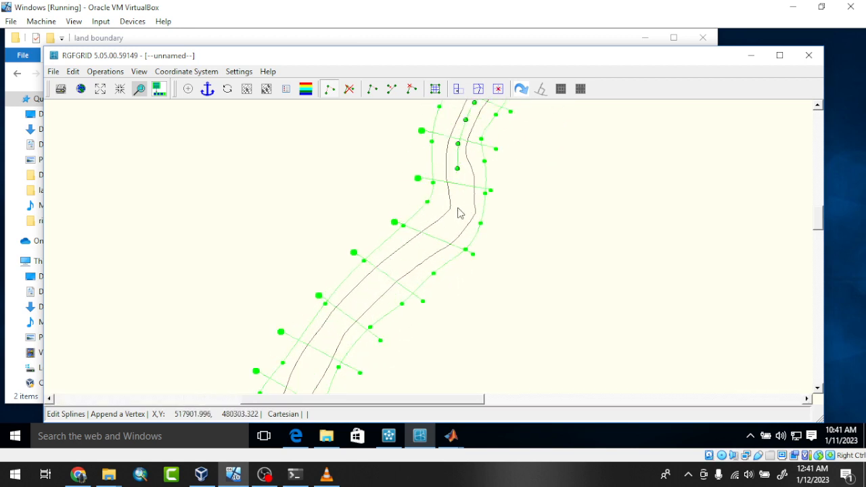
left_click(457, 201)
left_click(451, 217)
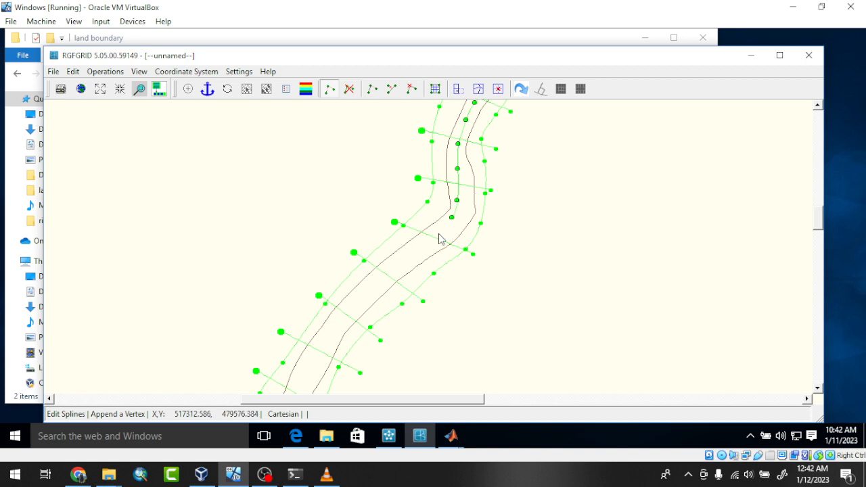
left_click(430, 238)
Extend the centre spline along the middle of the long diagonal reach running southwest.
scroll(436, 192, "down", 2)
scroll(335, 309, "up", 2)
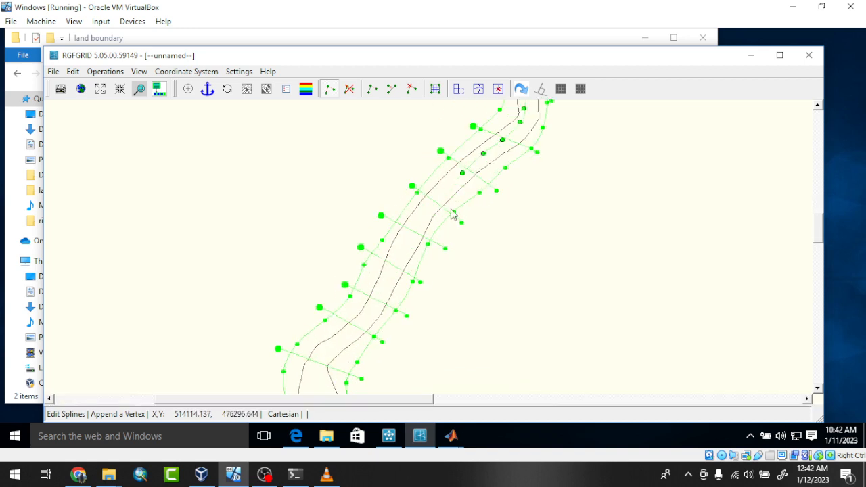
left_click(430, 210)
left_click(401, 246)
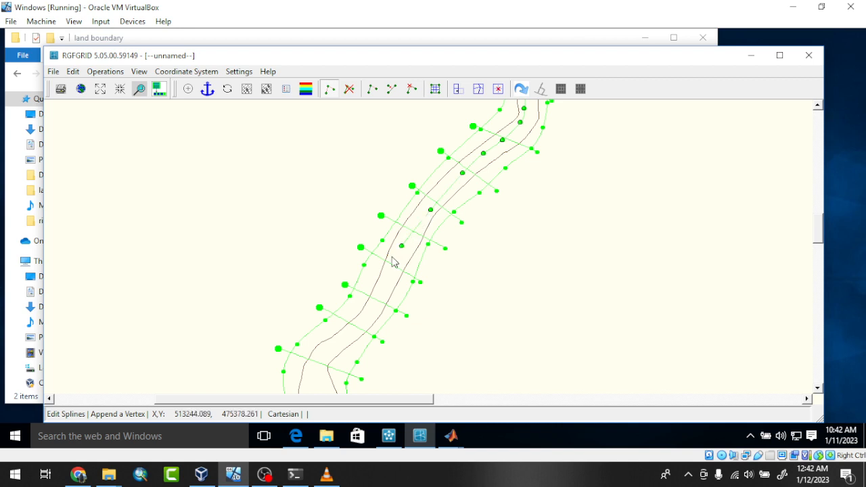
left_click(385, 278)
Extend the centre spline with points around the westward bulge, down to the west bank's inward corner.
scroll(525, 196, "down", 1)
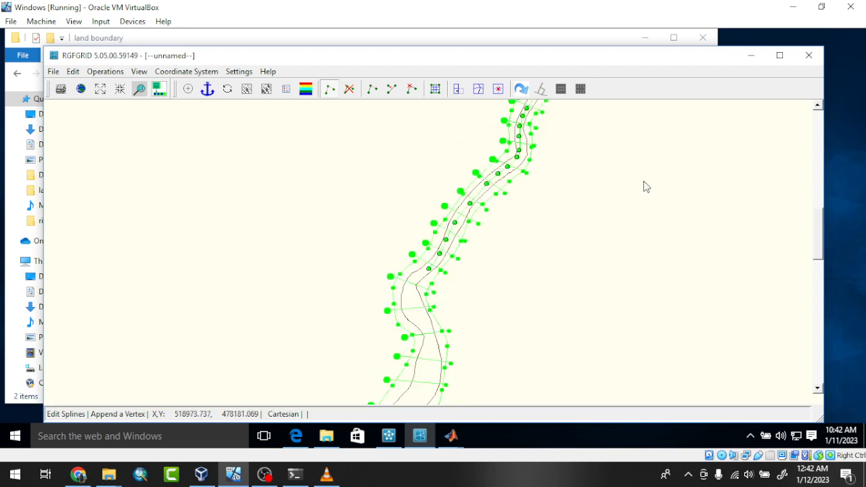
scroll(416, 297, "down", 1)
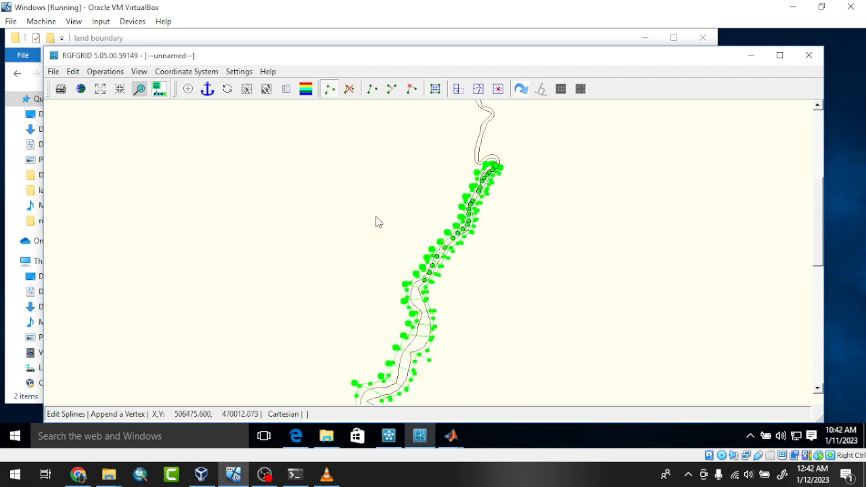
scroll(377, 222, "up", 4)
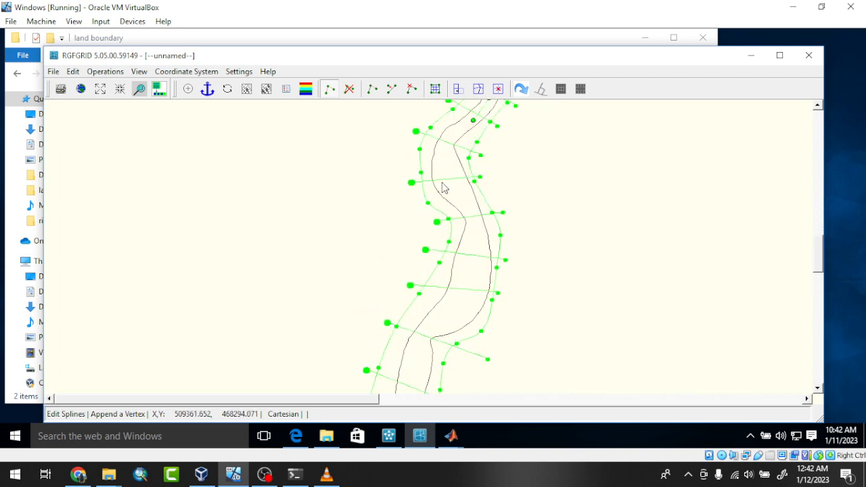
left_click(449, 137)
left_click(442, 150)
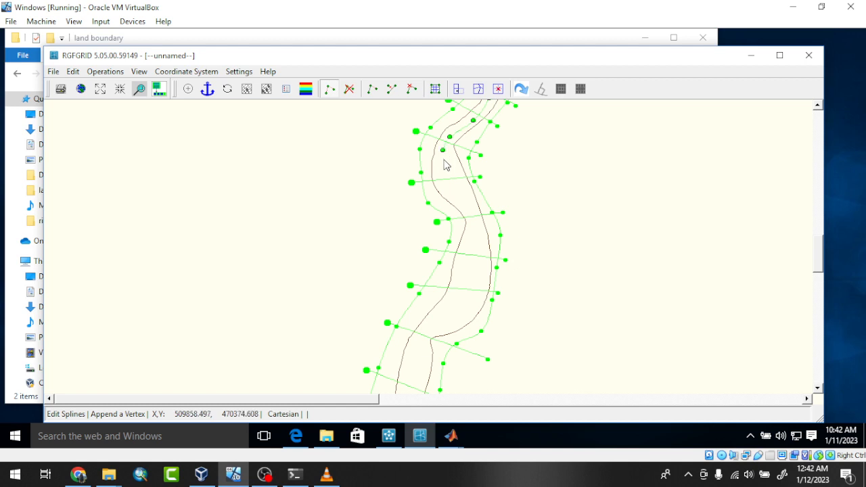
left_click(442, 167)
left_click(452, 184)
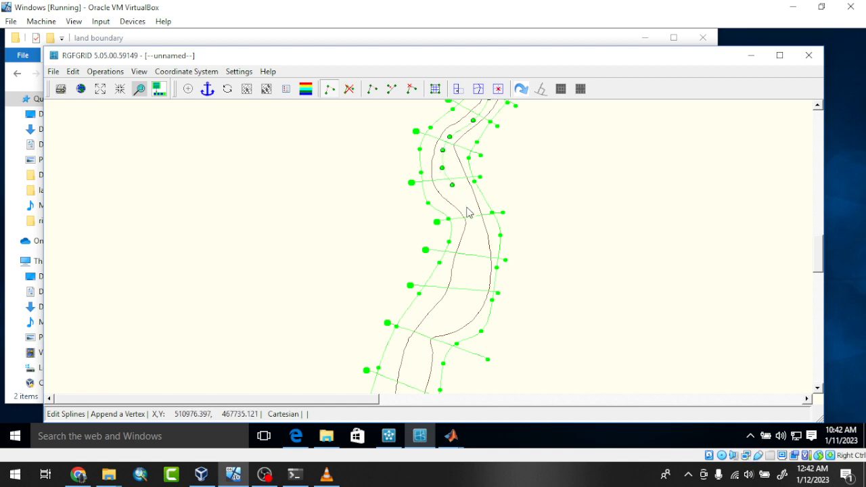
left_click(465, 206)
Extend the centre spline with points through the wide curve, down to the notch in the east bank.
left_click(470, 236)
left_click(466, 261)
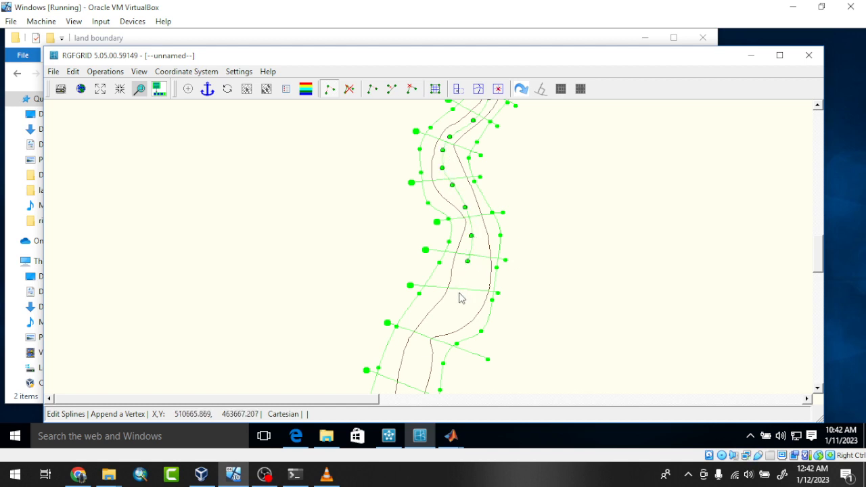
left_click(457, 292)
left_click(434, 321)
scroll(385, 142, "down", 10)
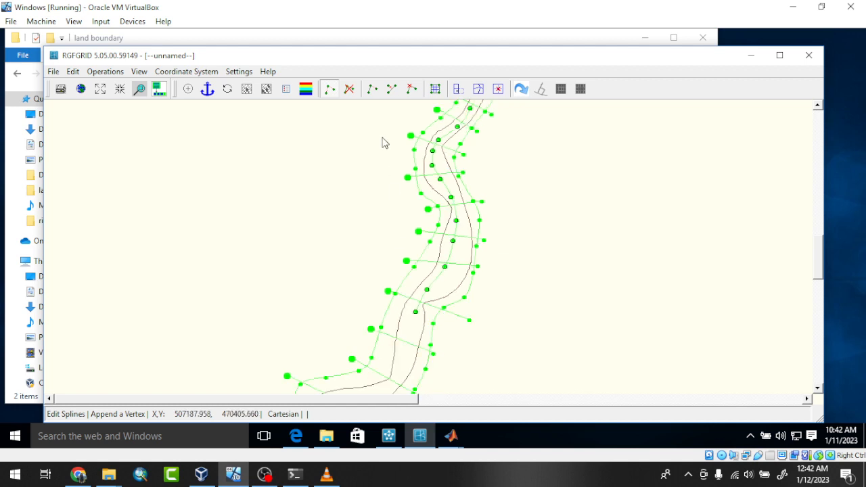
scroll(336, 262, "up", 3)
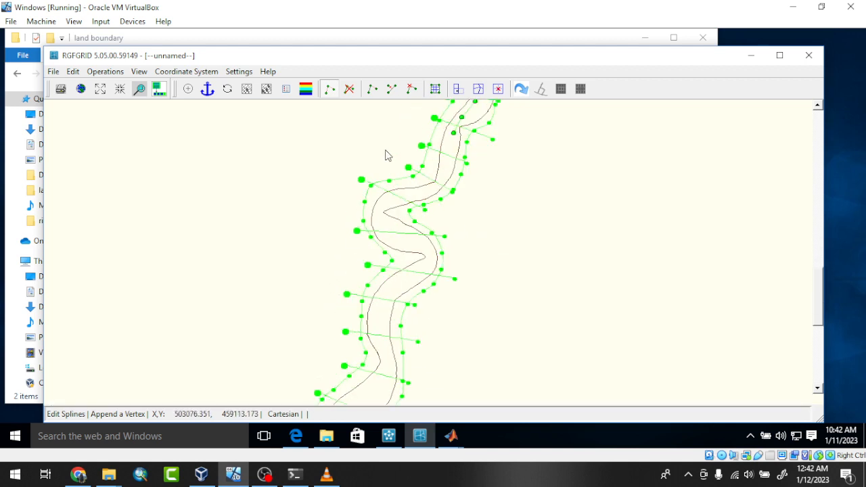
Extend the centre spline down the reach south of the east bank's notch and into the turn westward.
left_click(476, 143)
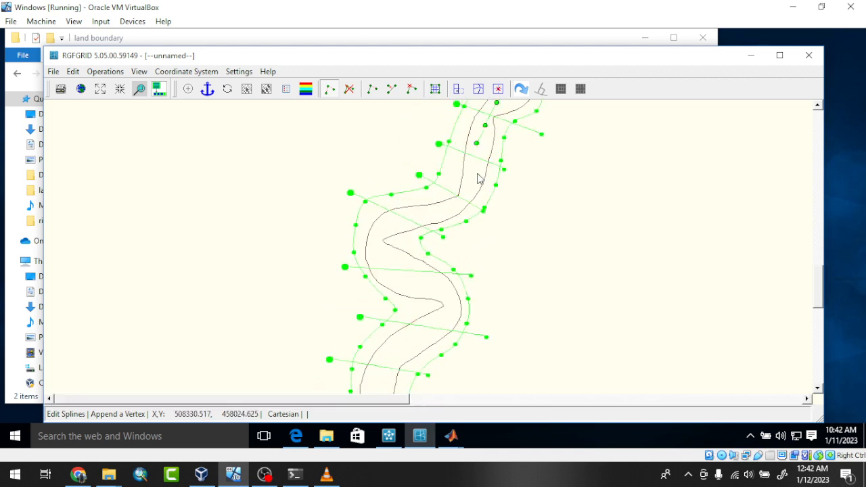
left_click(474, 169)
left_click(462, 192)
left_click(451, 207)
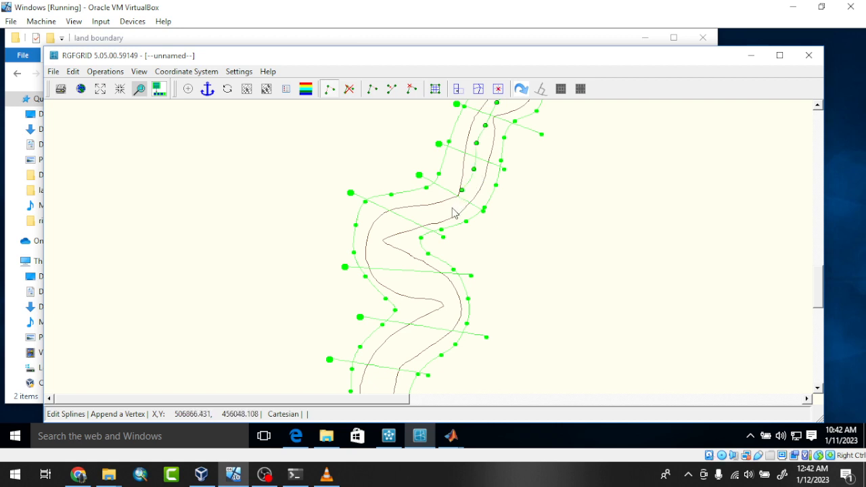
left_click(418, 216)
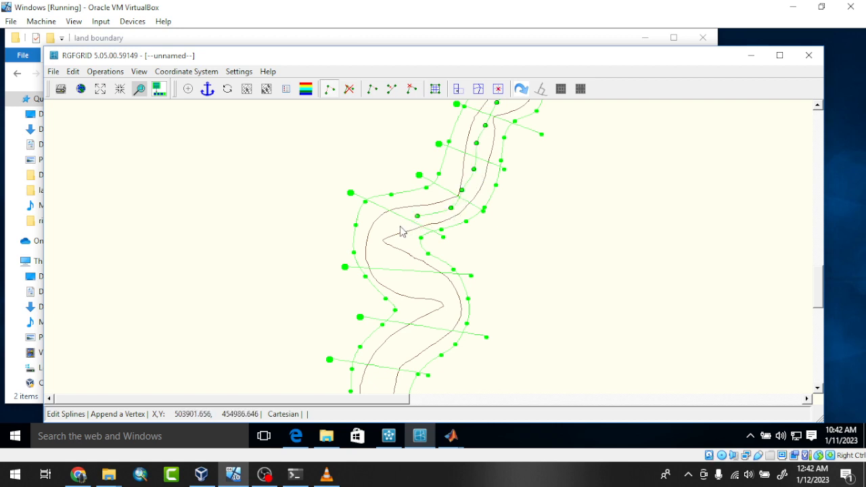
Extend the centre spline with points through the S-bend, around the west loop and back around the pointed east bend.
left_click(389, 227)
left_click(380, 246)
left_click(384, 258)
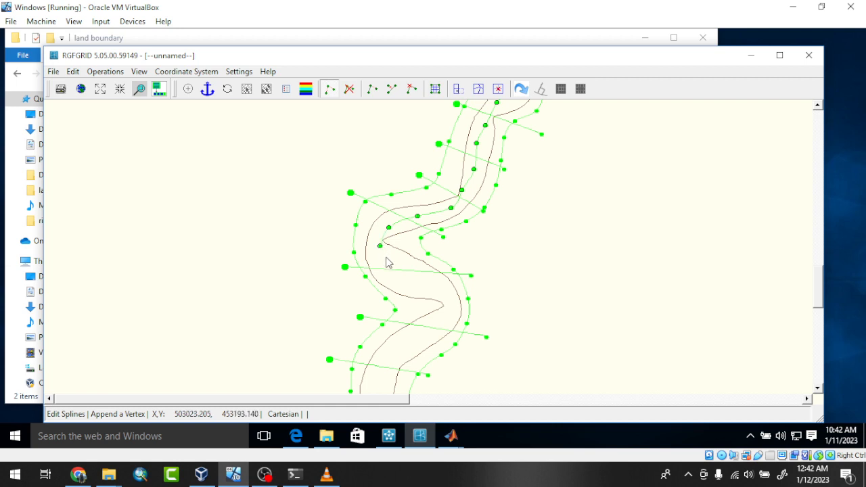
left_click(403, 271)
left_click(418, 282)
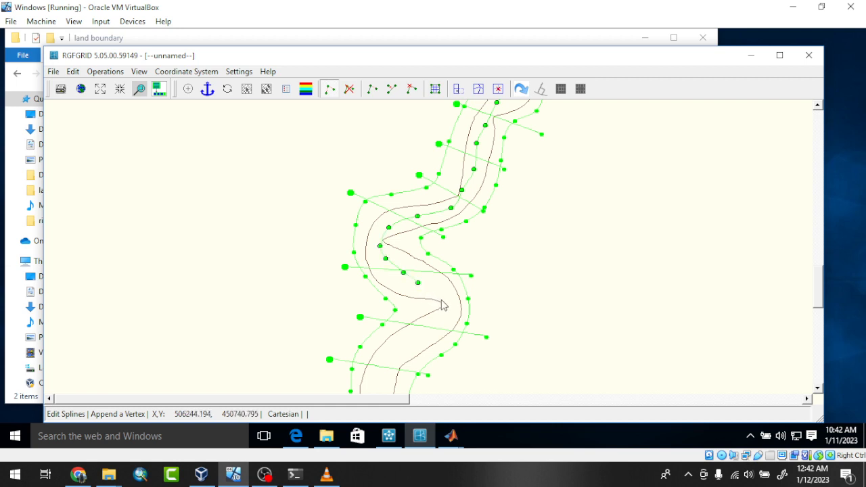
left_click(440, 299)
left_click(436, 323)
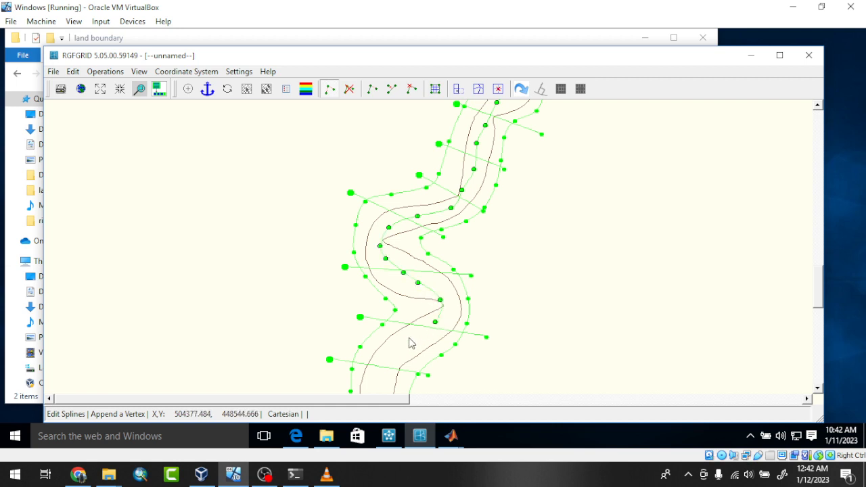
left_click(408, 337)
Extend the centre spline down the narrow southward reach below the S-bend and around the following turn to the southwest.
scroll(385, 237, "down", 2)
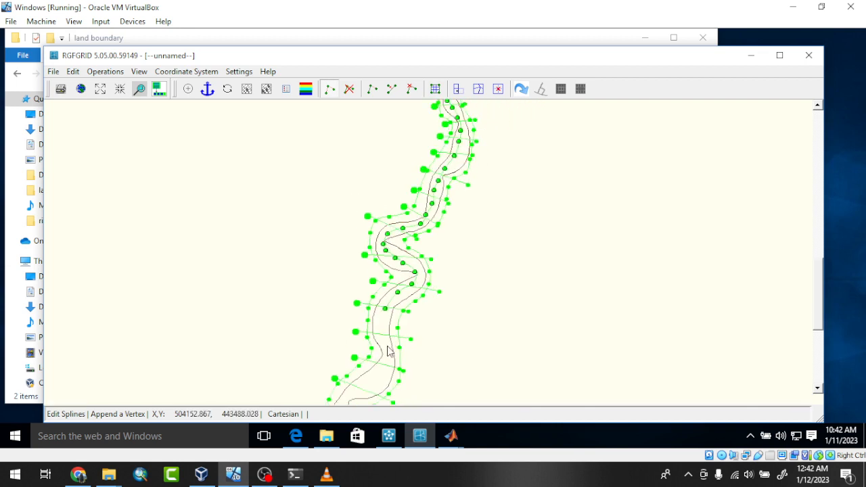
scroll(365, 365, "down", 2)
scroll(388, 246, "down", 1)
scroll(356, 334, "down", 1)
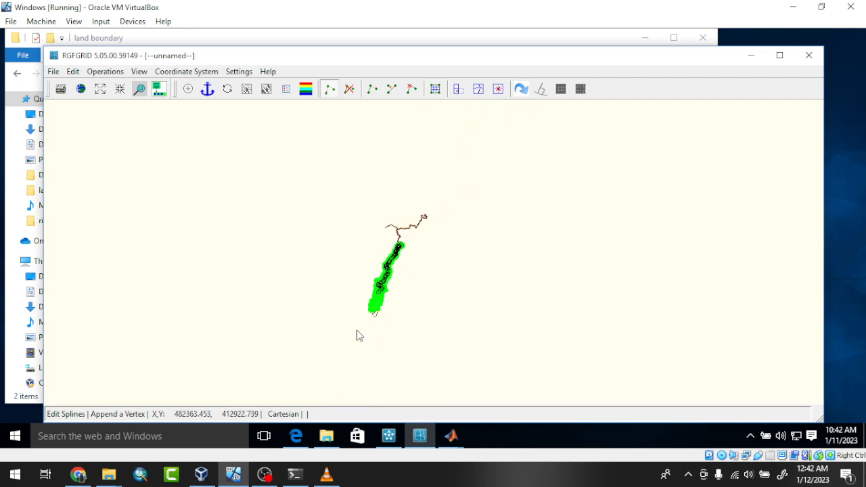
scroll(382, 284, "up", 2)
scroll(382, 284, "up", 5)
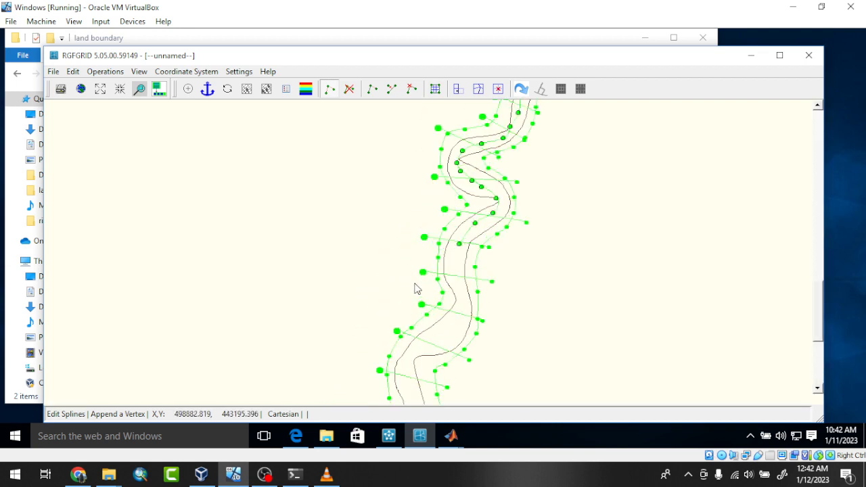
left_click(464, 260)
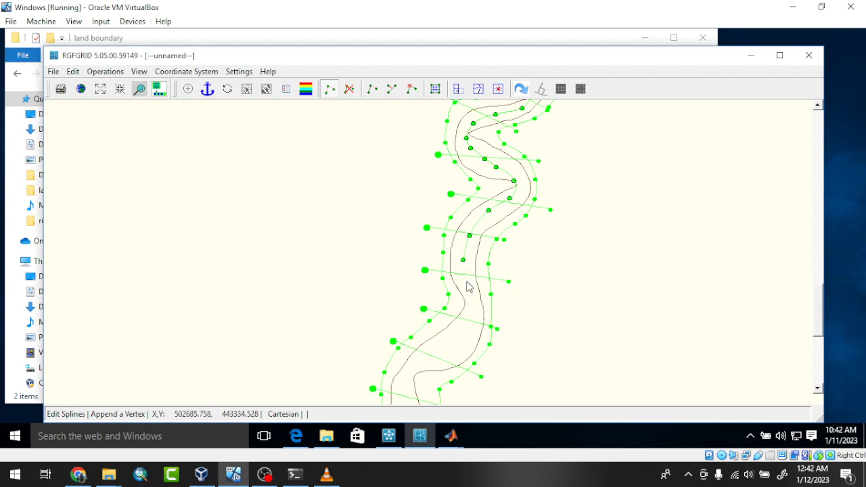
left_click(465, 282)
left_click(469, 300)
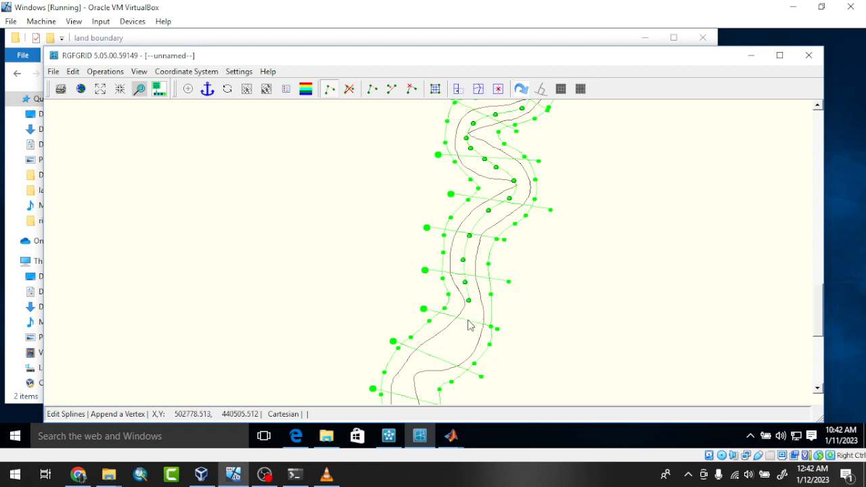
left_click(466, 321)
left_click(454, 337)
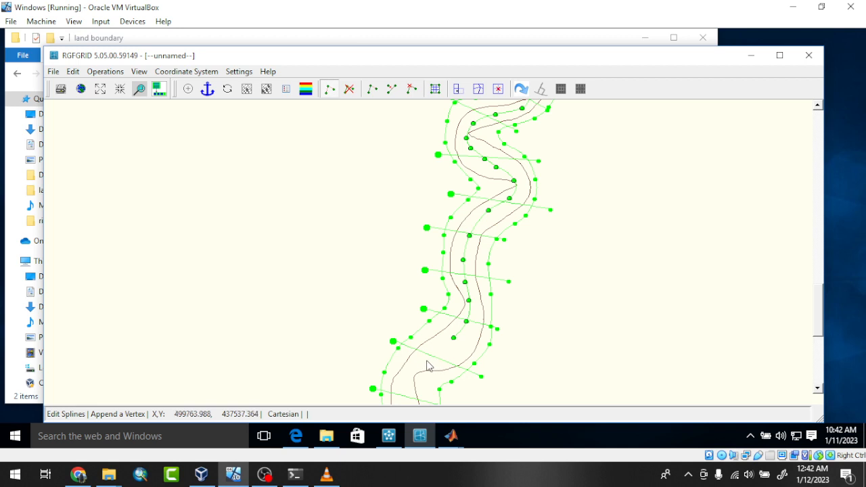
left_click(427, 361)
Extend the centre spline around the last bend and finish it just past the southernmost cross spline.
scroll(424, 232, "down", 6)
scroll(386, 318, "up", 4)
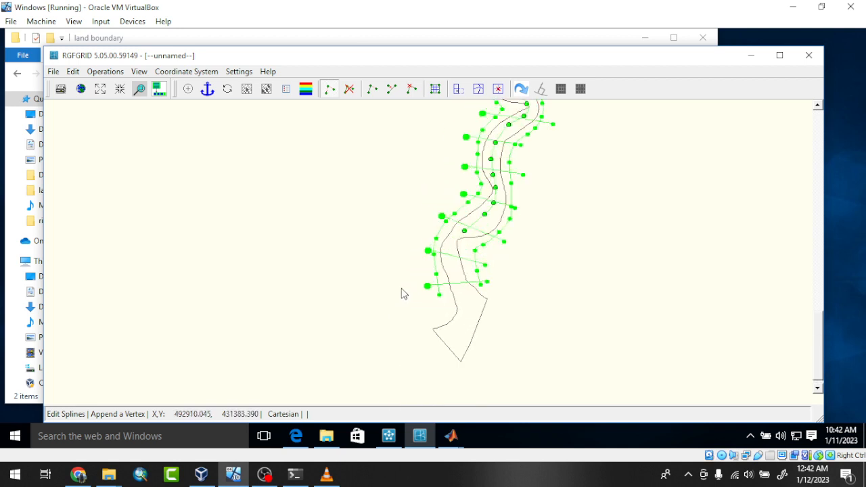
scroll(402, 292, "up", 1)
left_click(465, 233)
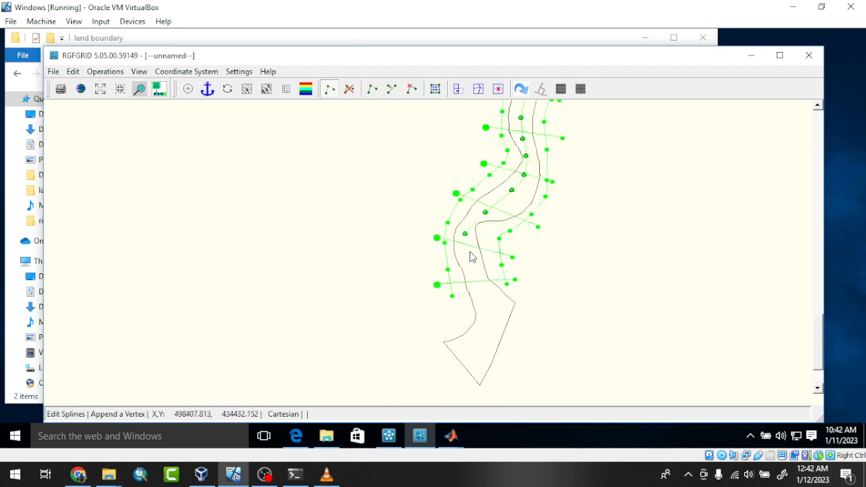
left_click(468, 252)
right_click(478, 296)
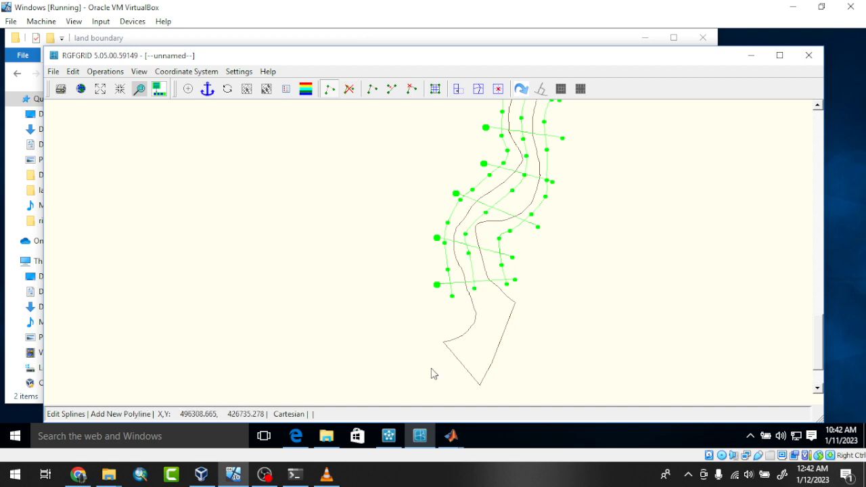
Add a cross spline between the two northernmost cross splines, spanning both bank splines.
scroll(422, 384, "up", 4)
scroll(420, 376, "down", 5)
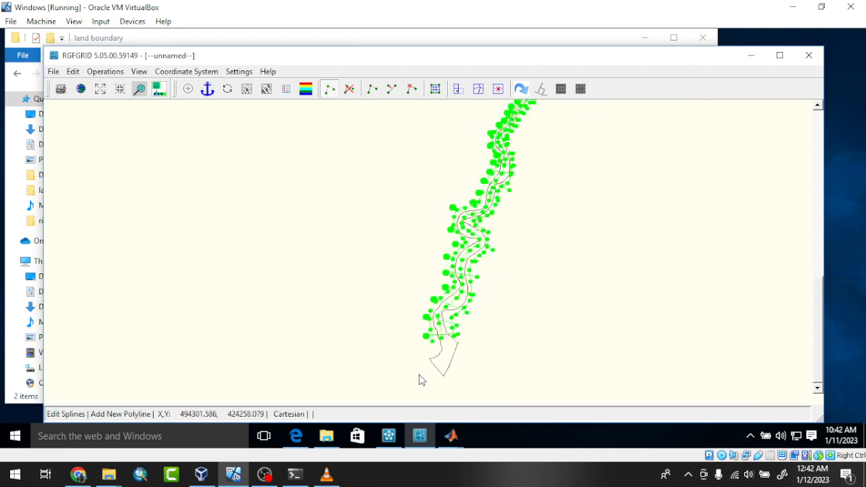
scroll(481, 210, "up", 6)
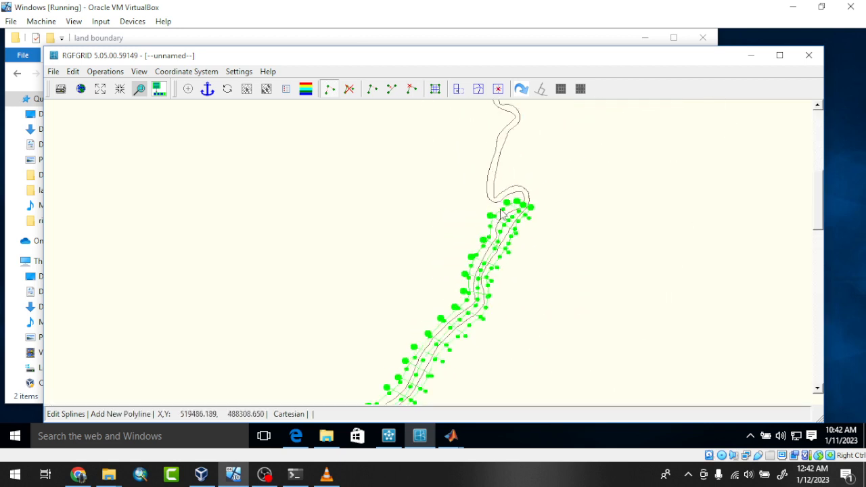
scroll(549, 215, "up", 1)
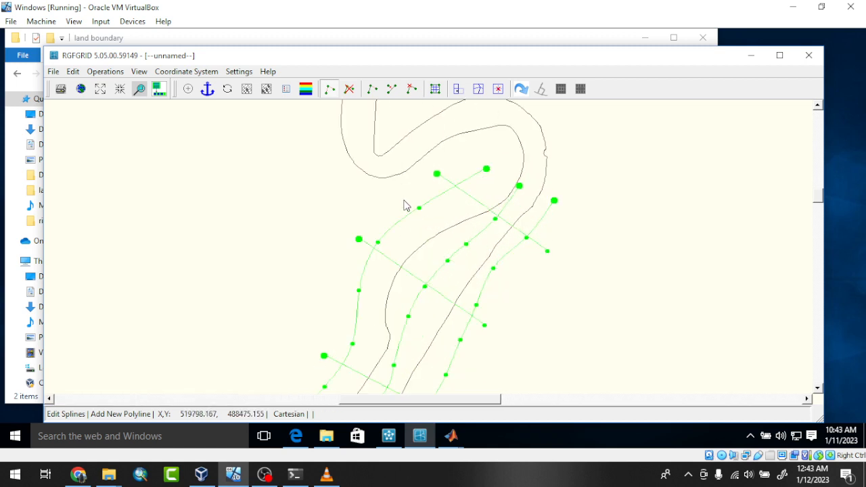
left_click(402, 200)
left_click(504, 283)
Add two intermediate cross splines in the next two gaps south along the northern reach, spanning both banks.
scroll(512, 203, "down", 3)
scroll(427, 311, "up", 2)
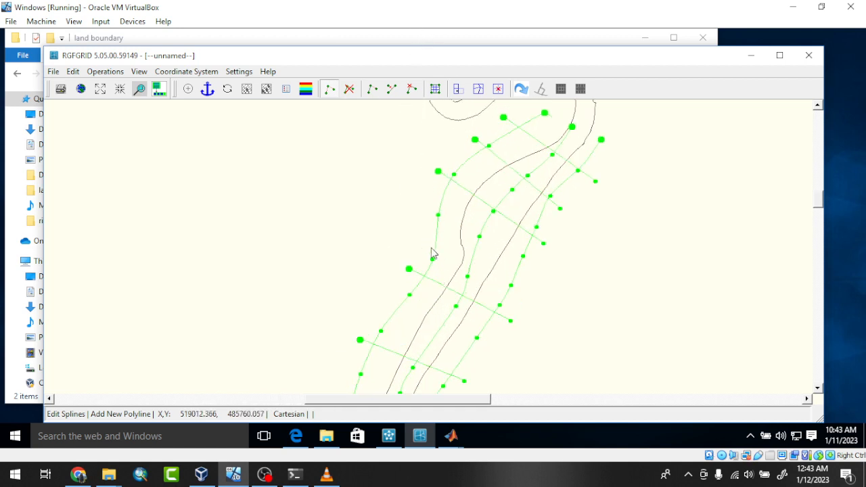
left_click(416, 228)
left_click(524, 275)
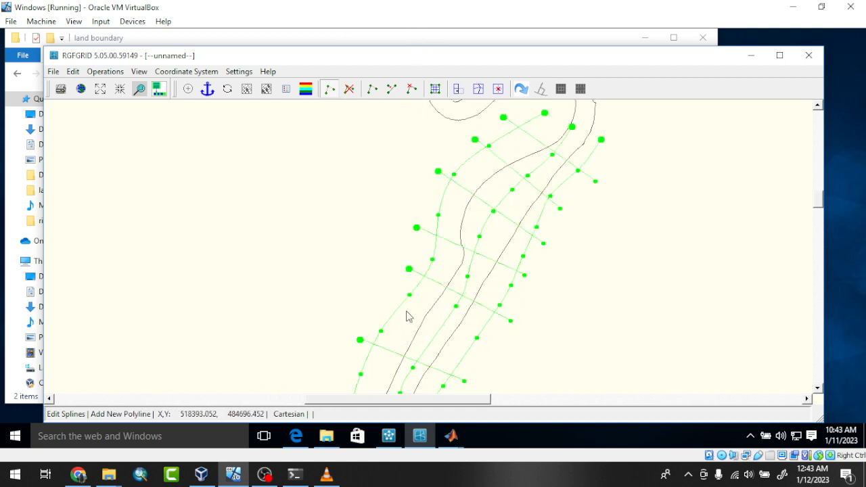
left_click(385, 304)
left_click(479, 353)
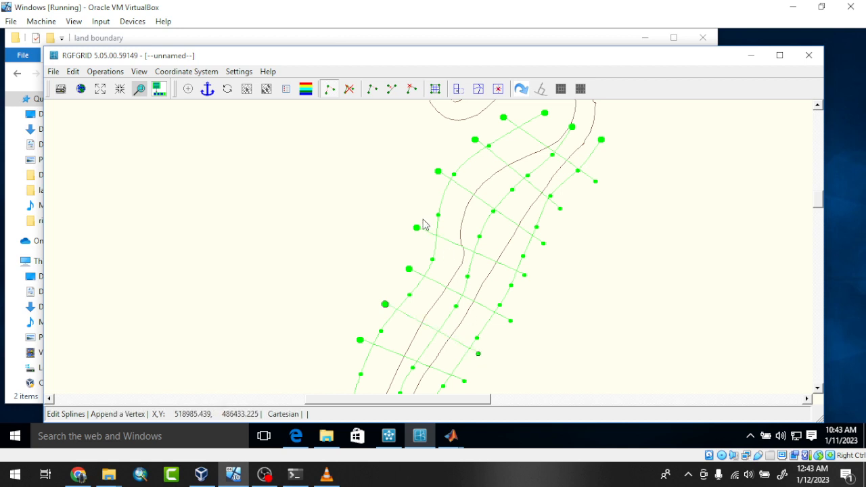
Add one intermediate cross spline above and one below the cross spline where the diagonal reach turns south.
scroll(398, 159, "down", 3)
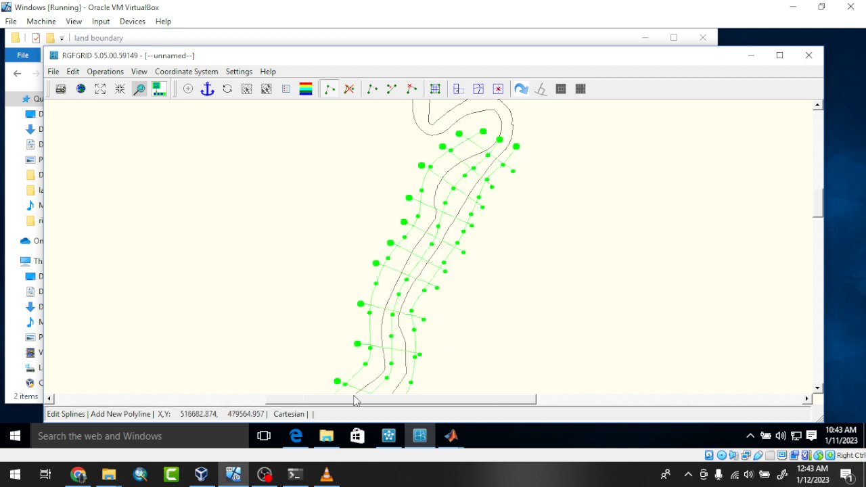
scroll(382, 329, "up", 2)
scroll(382, 330, "up", 1)
left_click(375, 179)
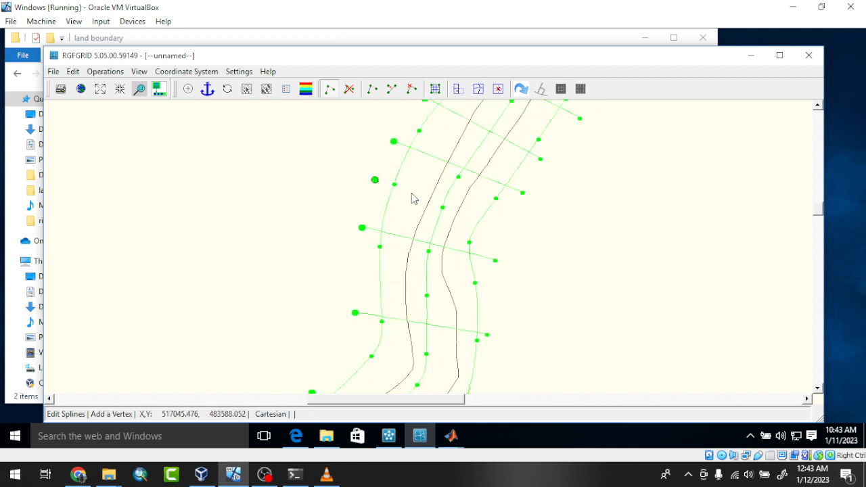
left_click(491, 221)
right_click(491, 224)
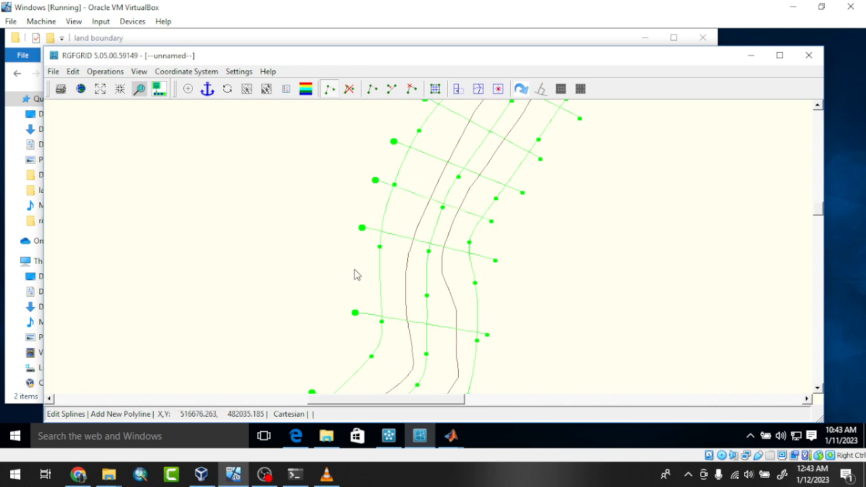
left_click(353, 269)
left_click(489, 292)
right_click(489, 292)
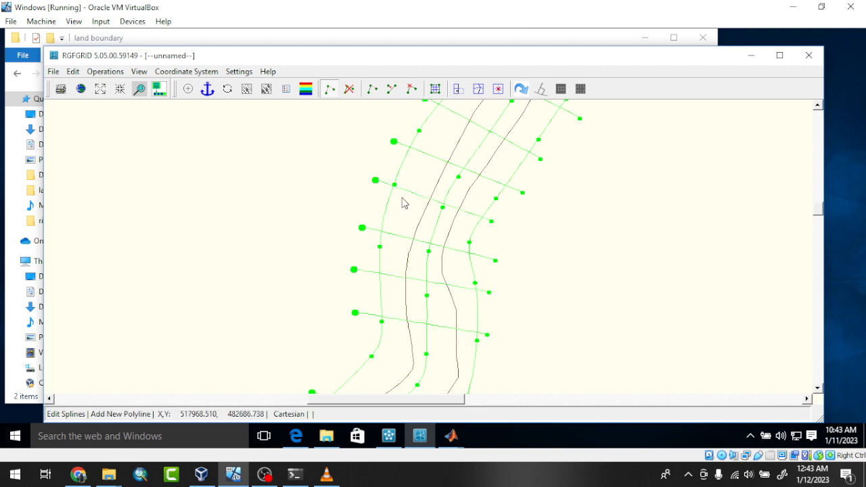
Add an intermediate cross spline at the corner where the river turns from south to southwest.
scroll(402, 198, "down", 4)
scroll(360, 295, "up", 3)
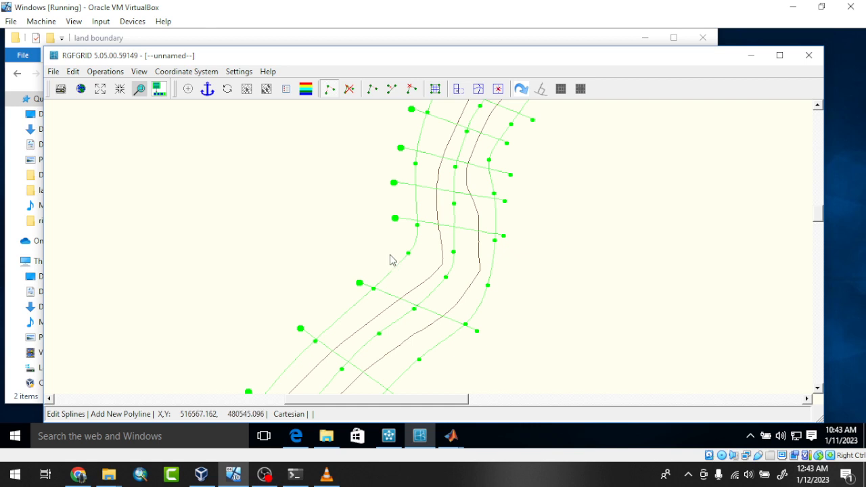
left_click(388, 255)
left_click(493, 290)
right_click(489, 287)
Add two intermediate cross splines in consecutive gaps along the upper part of the southwest diagonal reach.
scroll(458, 218, "down", 2)
scroll(459, 223, "down", 2)
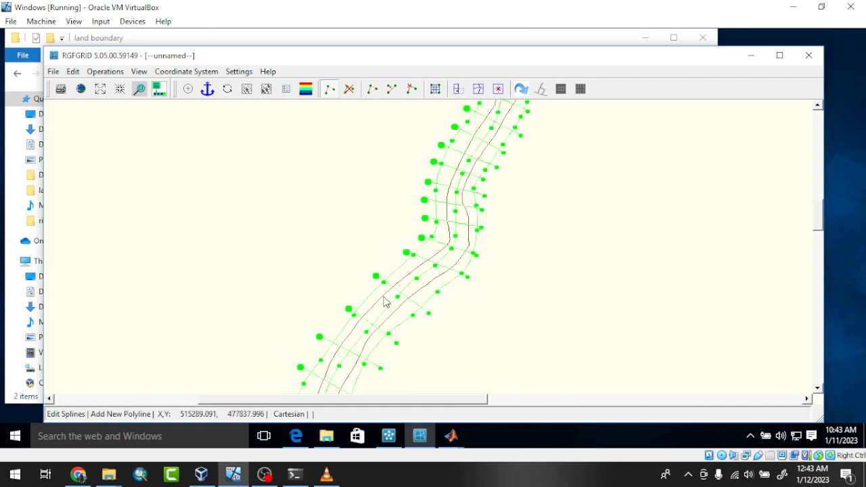
scroll(383, 277, "up", 4)
left_click(405, 235)
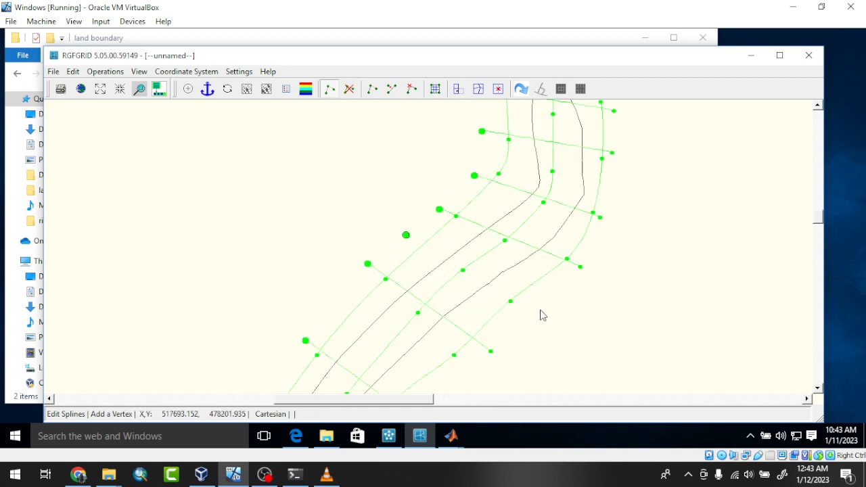
left_click(538, 310)
right_click(536, 309)
left_click(327, 299)
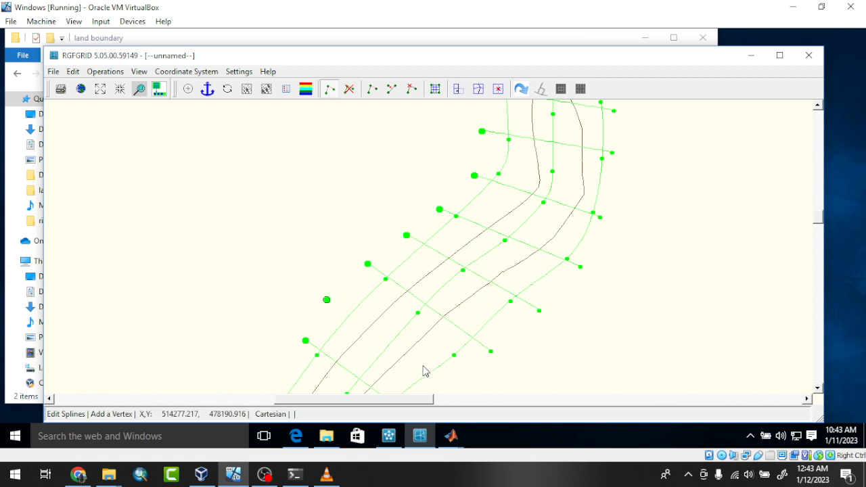
left_click(444, 383)
right_click(442, 379)
Add three intermediate cross splines in the next consecutive gaps farther down the southwest diagonal reach.
scroll(377, 224, "down", 3)
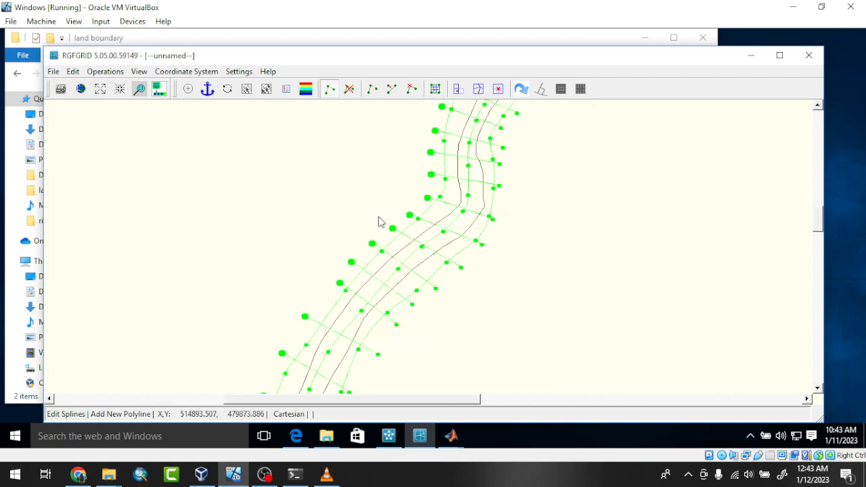
scroll(322, 292, "up", 3)
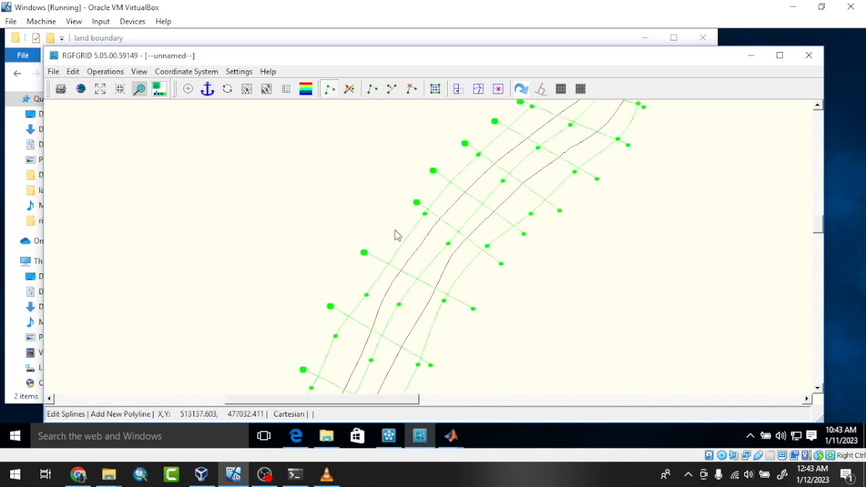
left_click(394, 231)
left_click(481, 282)
right_click(480, 284)
left_click(346, 282)
left_click(447, 338)
right_click(447, 338)
left_click(319, 336)
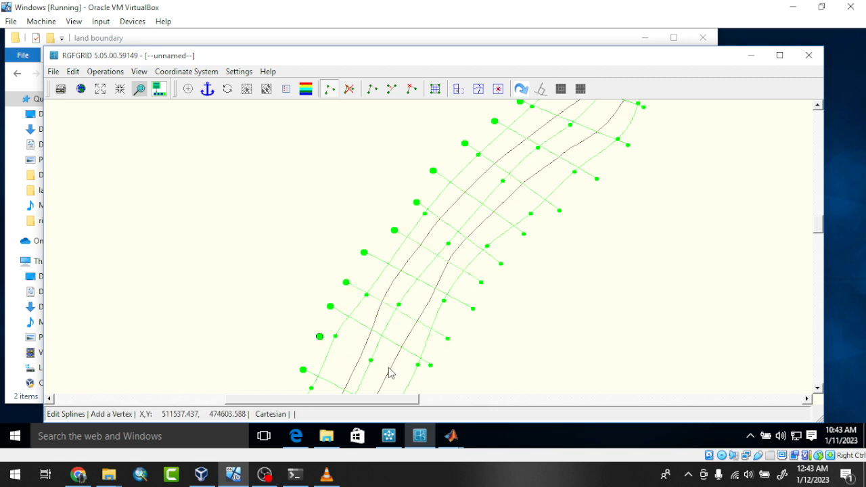
left_click(422, 389)
right_click(422, 389)
Add an intermediate cross spline at the foot of the southwest diagonal reach, just above where the river bends southeast.
scroll(384, 227, "down", 2)
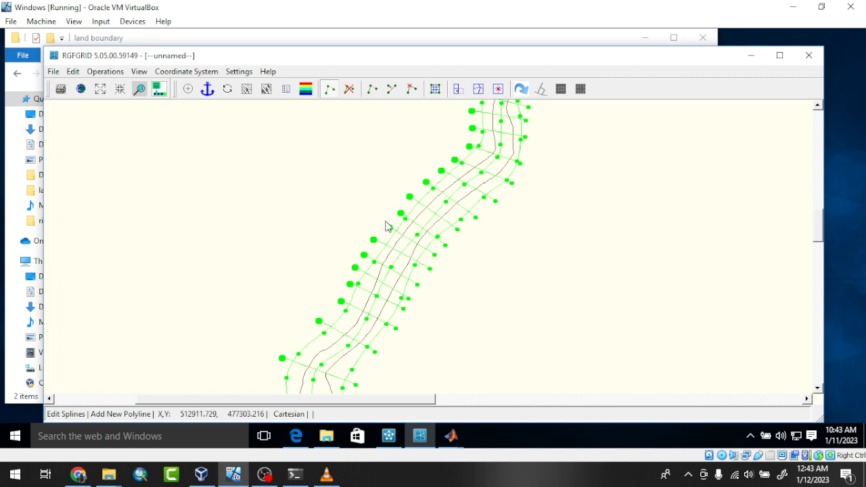
scroll(387, 226, "down", 1)
scroll(330, 331, "up", 2)
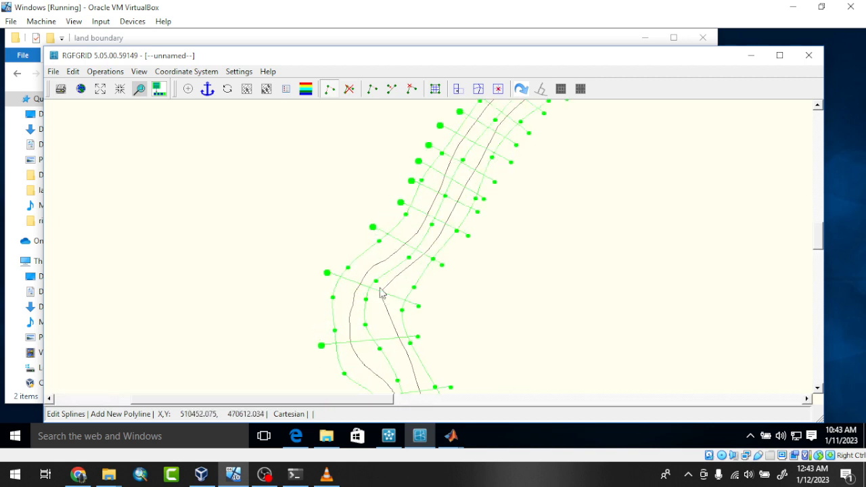
left_click(341, 253)
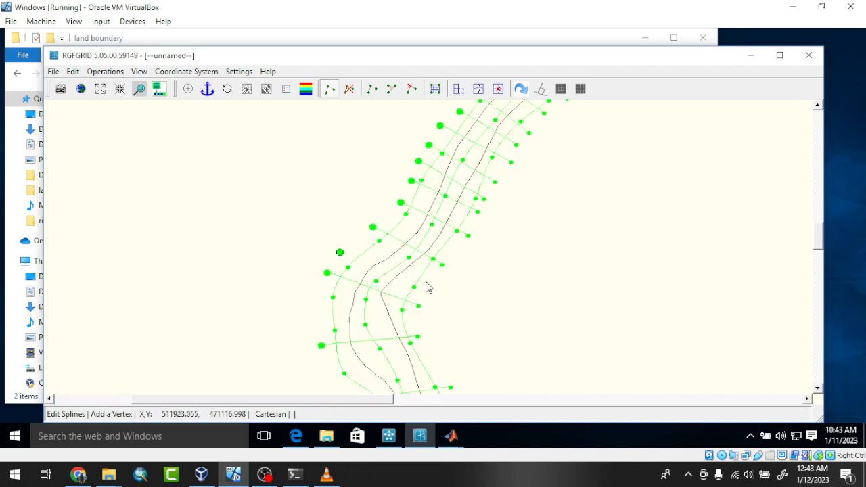
right_click(427, 288)
Add one intermediate cross spline above and one below the middle cross spline of the bend where the river swings southeast.
scroll(383, 208, "down", 1)
scroll(324, 263, "up", 1)
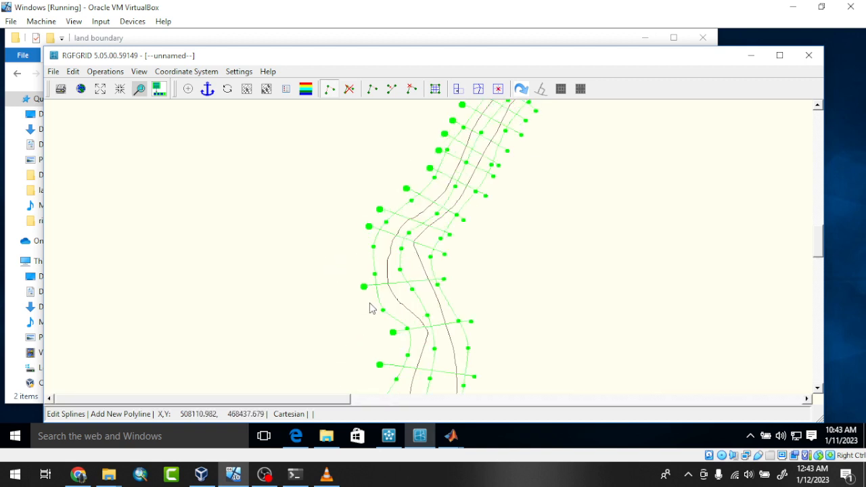
scroll(368, 298, "up", 1)
left_click(361, 243)
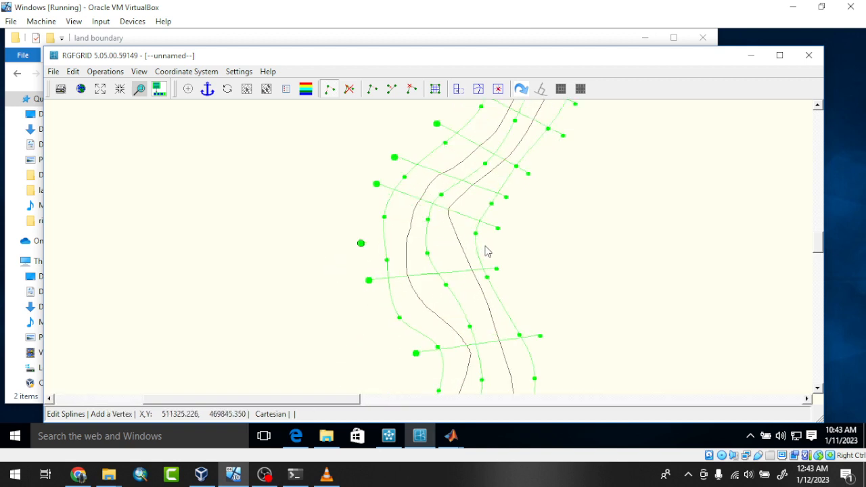
left_click(485, 245)
right_click(485, 245)
left_click(383, 323)
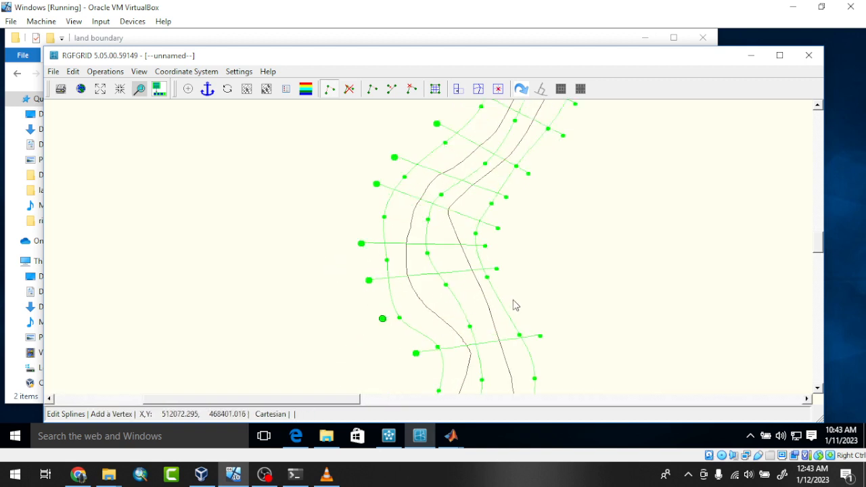
left_click(514, 304)
right_click(514, 304)
Add two intermediate cross splines in consecutive gaps along the southward reach just below the southeast bend.
scroll(419, 227, "down", 1)
scroll(338, 290, "down", 2)
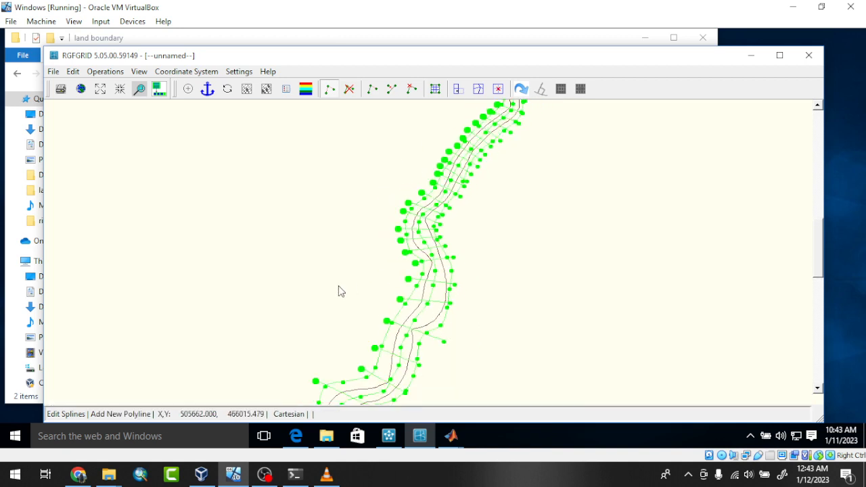
scroll(469, 277, "up", 4)
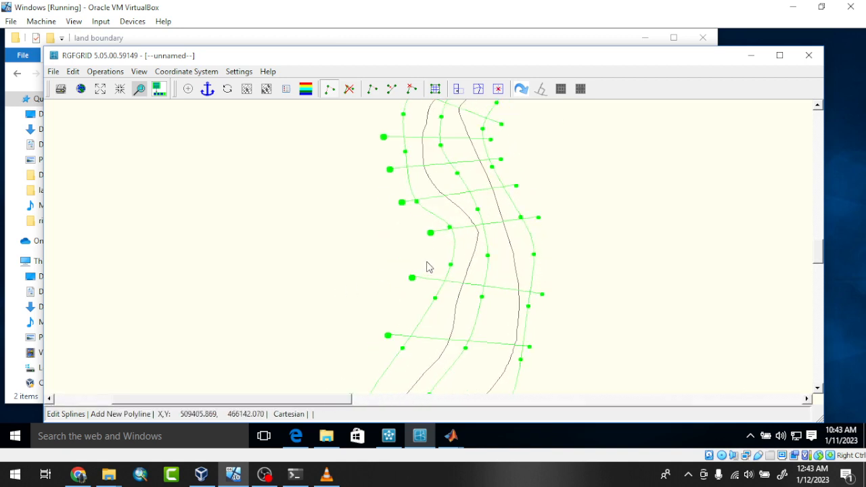
left_click(425, 255)
left_click(544, 258)
right_click(545, 258)
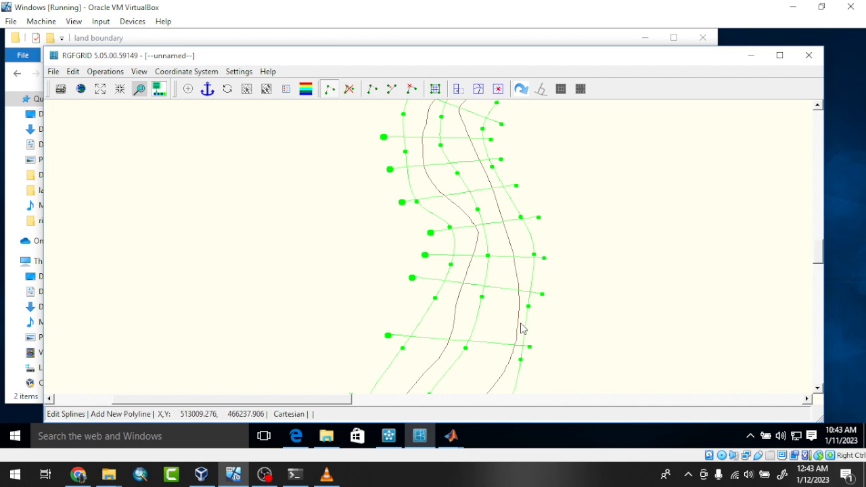
left_click(527, 323)
left_click(552, 328)
right_click(551, 328)
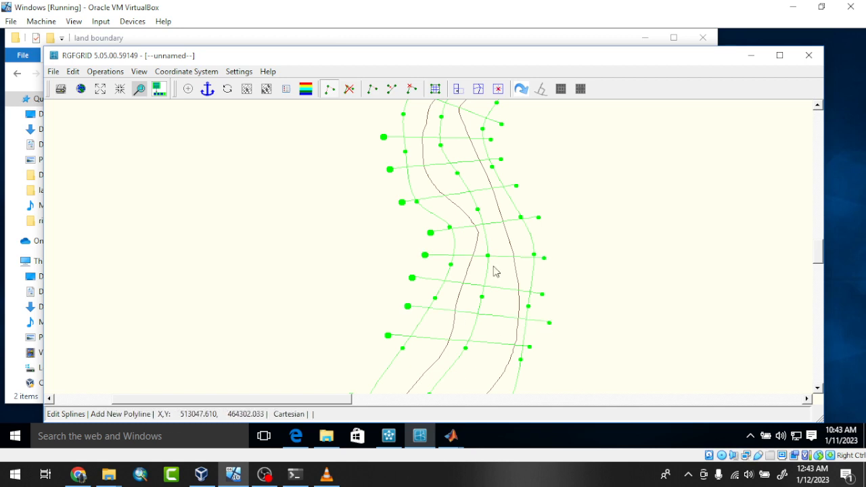
Add an intermediate cross spline in the gap just above the sharp notch in the river's east bank.
scroll(436, 212, "down", 1)
scroll(426, 248, "up", 3)
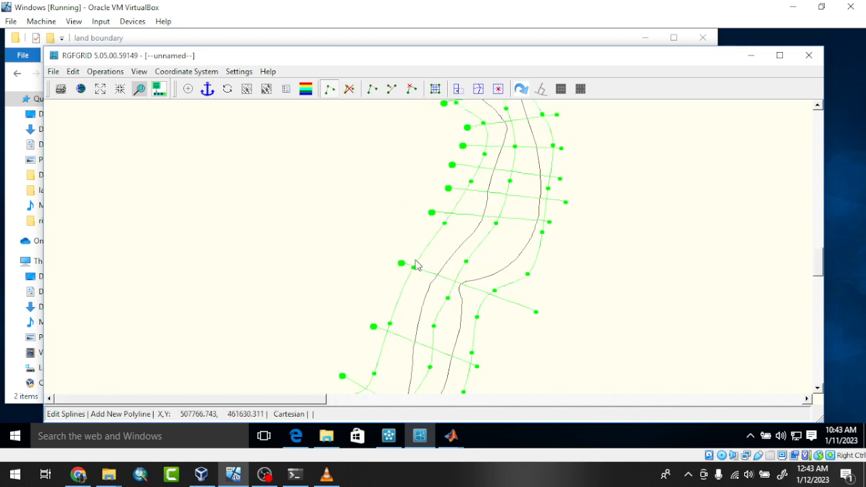
left_click(418, 223)
left_click(618, 279)
right_click(617, 278)
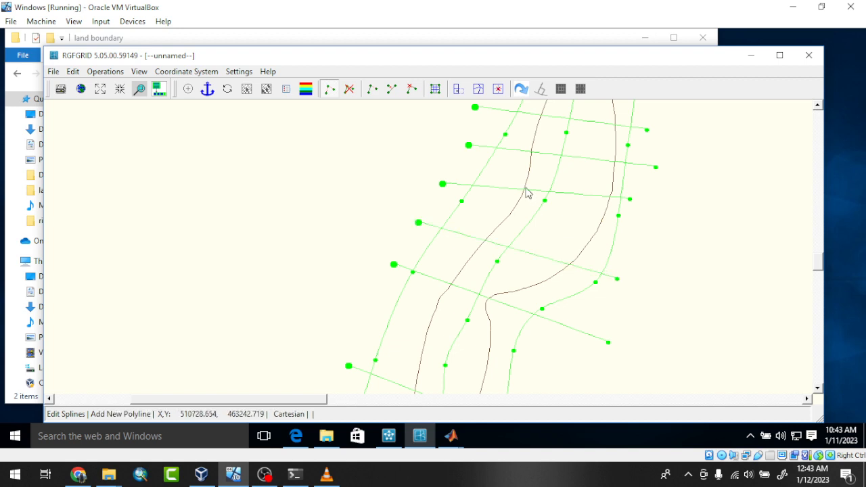
Add two intermediate cross splines in consecutive gaps below the sharp notch in the east bank.
scroll(526, 189, "down", 4)
scroll(491, 270, "up", 3)
left_click(420, 230)
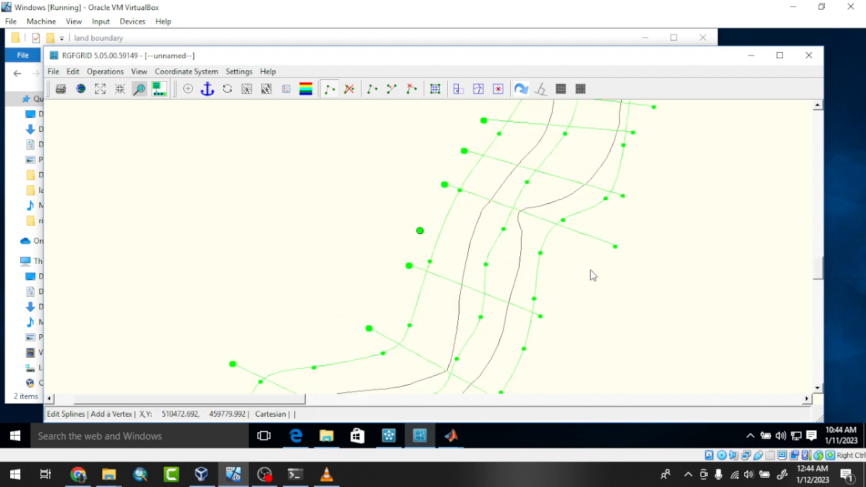
left_click(553, 278)
right_click(553, 278)
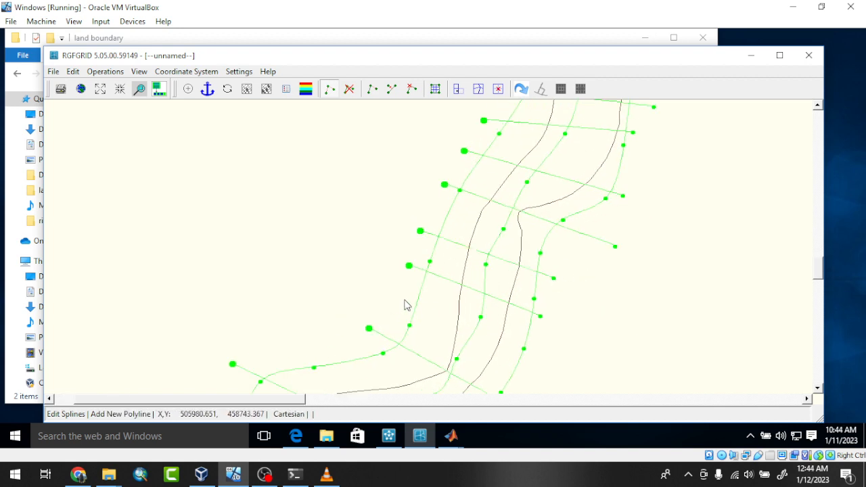
left_click(405, 305)
left_click(538, 373)
right_click(537, 374)
Add an intermediate cross spline across the short stretch where the river runs west into the first tight meander.
scroll(466, 253, "down", 3)
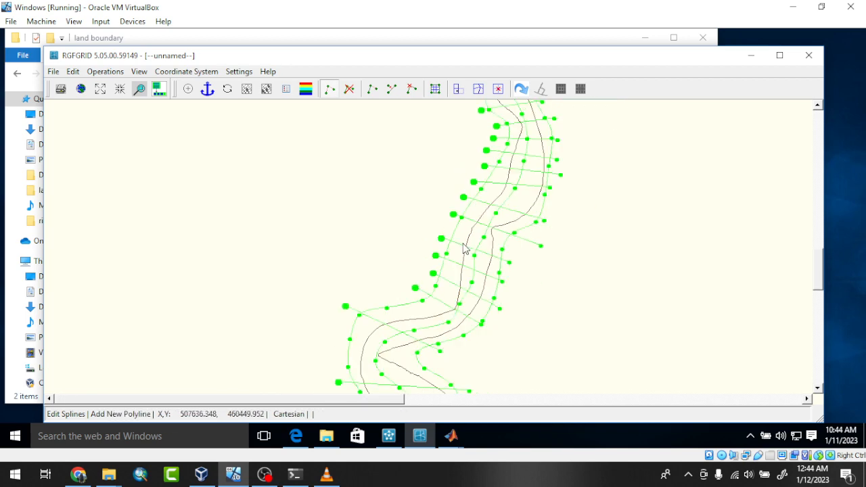
scroll(464, 249, "down", 2)
scroll(372, 323, "up", 2)
scroll(458, 247, "up", 1)
scroll(457, 267, "up", 1)
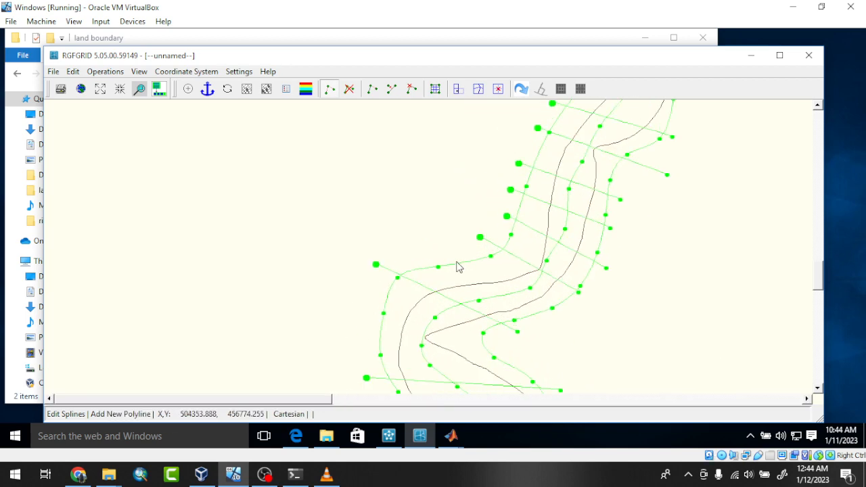
left_click(446, 252)
left_click(549, 316)
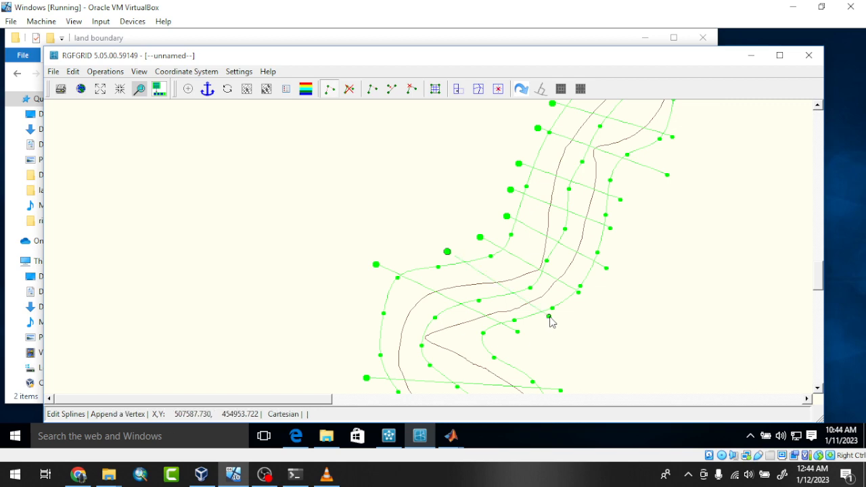
right_click(549, 316)
Add an intermediate cross spline through the sharp inner bank tip of the westward meander.
scroll(431, 231, "down", 6)
scroll(409, 297, "up", 5)
scroll(408, 298, "up", 2)
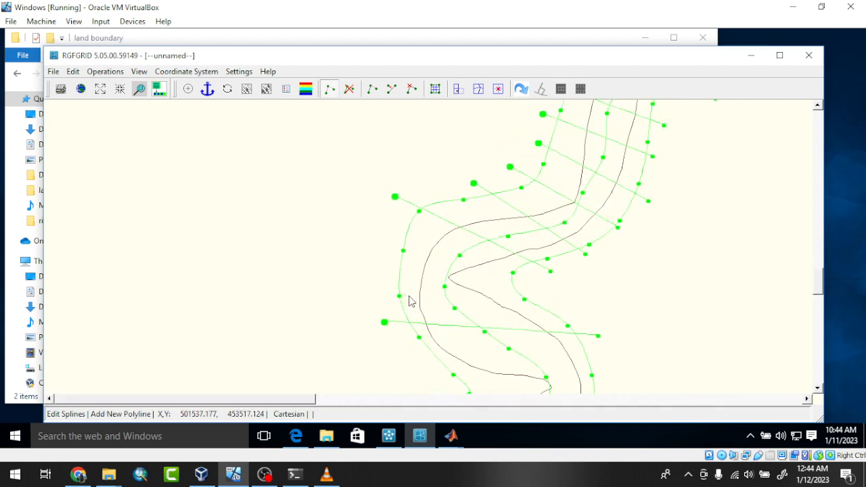
left_click(379, 272)
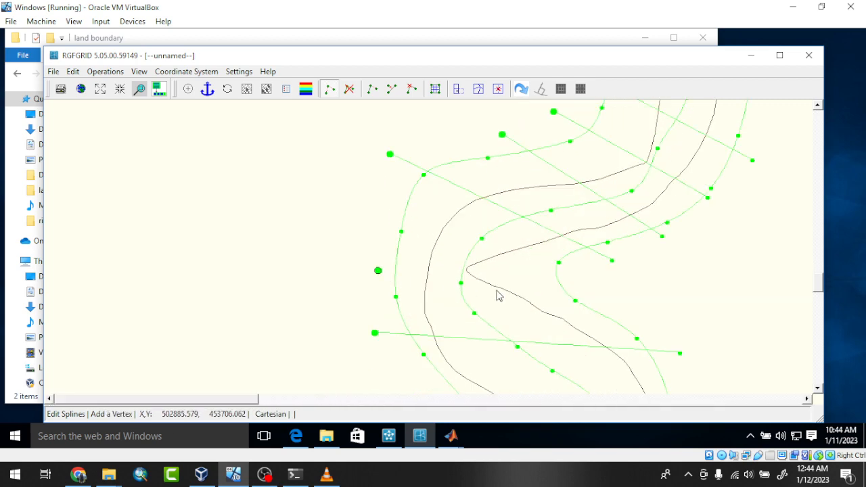
left_click(578, 288)
right_click(578, 288)
Add an intermediate cross spline through the following eastward meander, near the sharp tip of its inner bank.
scroll(470, 186, "down", 6)
scroll(471, 269, "up", 2)
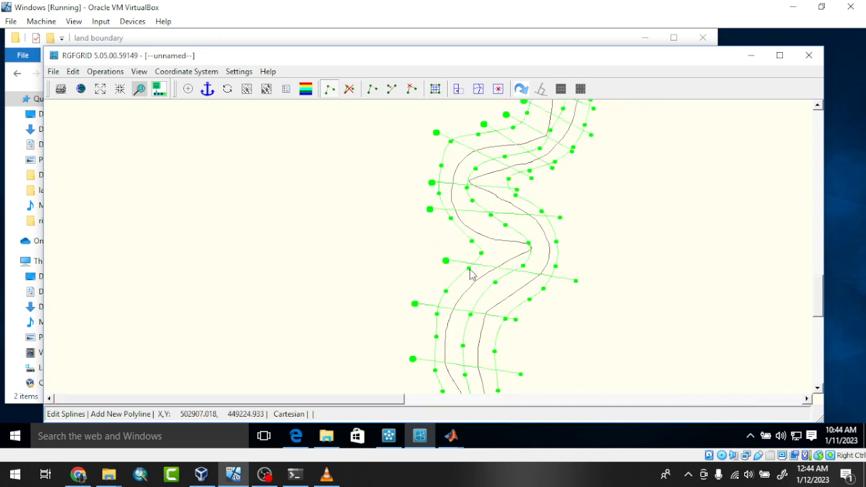
scroll(471, 271, "up", 2)
left_click(453, 223)
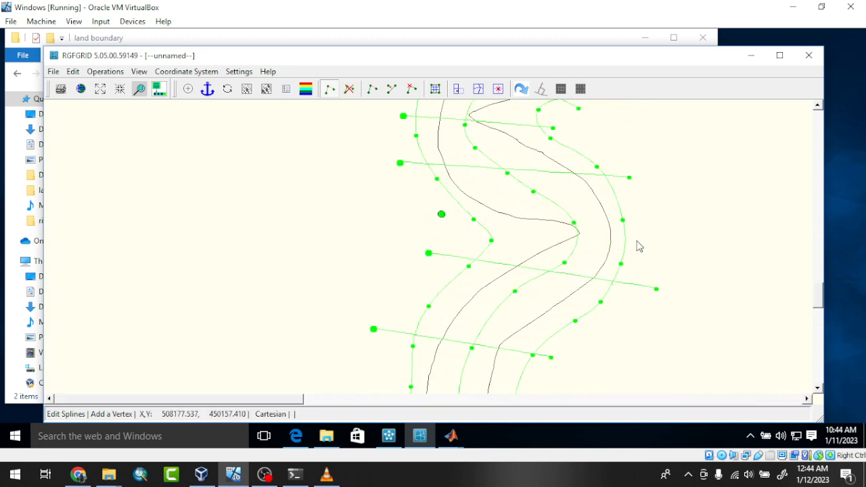
left_click(637, 245)
right_click(637, 246)
Add two intermediate cross splines in consecutive gaps along the reach leading south out of the eastward meander.
scroll(514, 159, "down", 3)
scroll(509, 162, "down", 1)
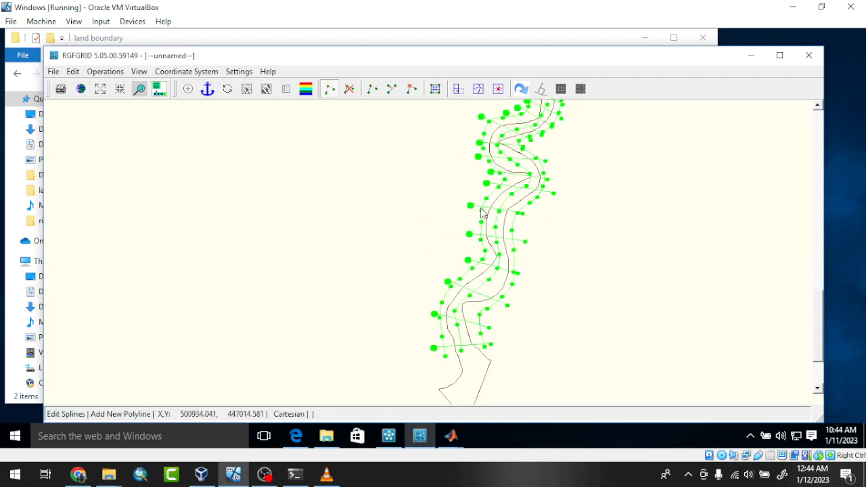
scroll(500, 183, "up", 3)
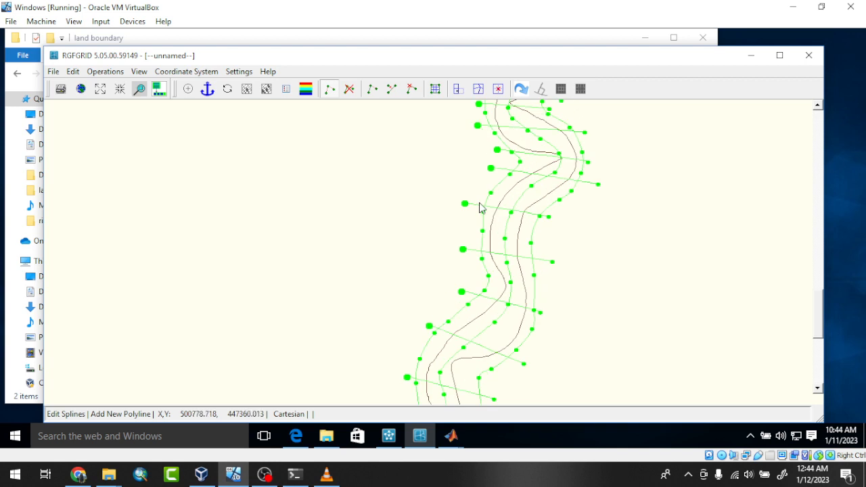
left_click(607, 210)
right_click(606, 210)
left_click(453, 232)
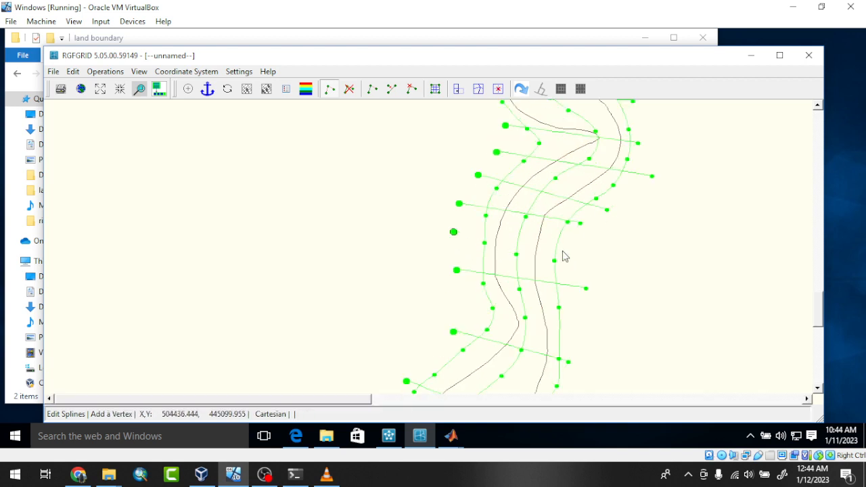
left_click(562, 251)
right_click(563, 252)
Add one intermediate cross spline above and one below the cross spline where the lower reach turns southwest.
scroll(511, 189, "down", 2)
scroll(473, 265, "up", 2)
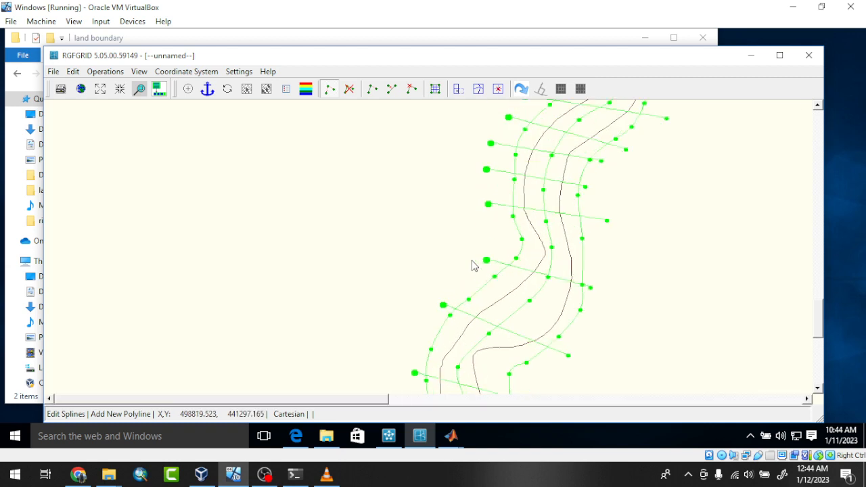
left_click(504, 238)
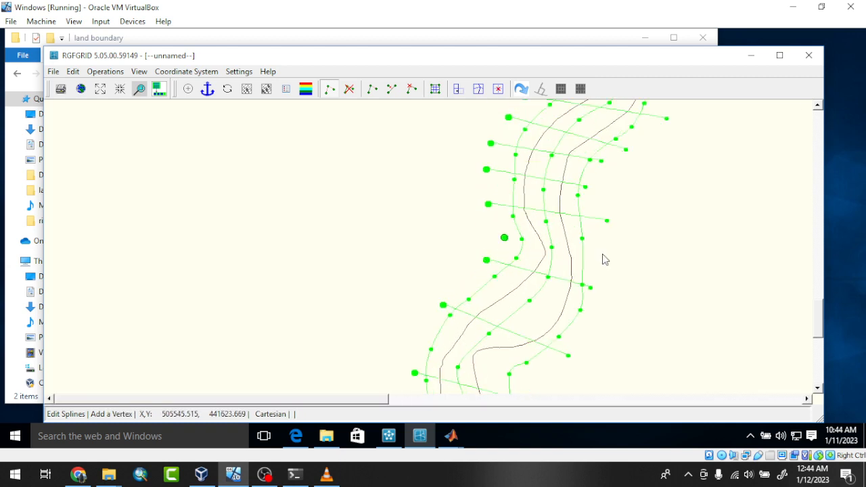
left_click(602, 253)
right_click(601, 253)
left_click(468, 280)
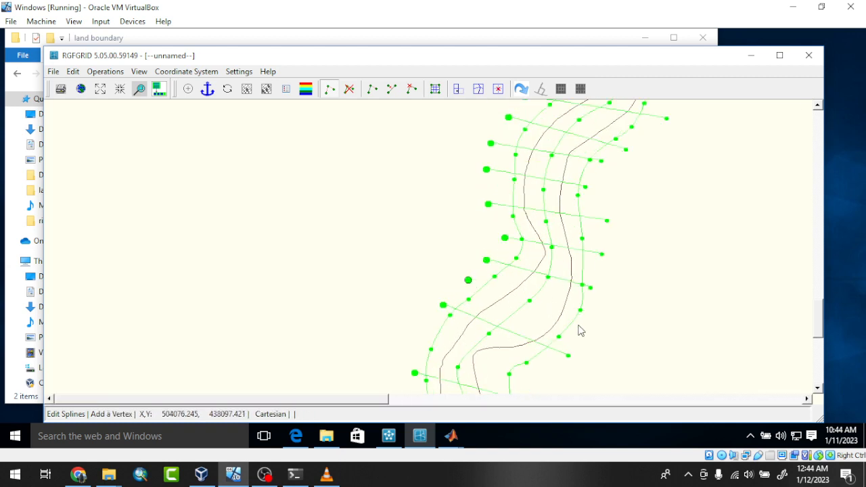
left_click(581, 327)
right_click(580, 327)
Add two intermediate cross splines in the last two gaps at the southern end of the splined river.
scroll(421, 249, "down", 5)
scroll(422, 289, "up", 4)
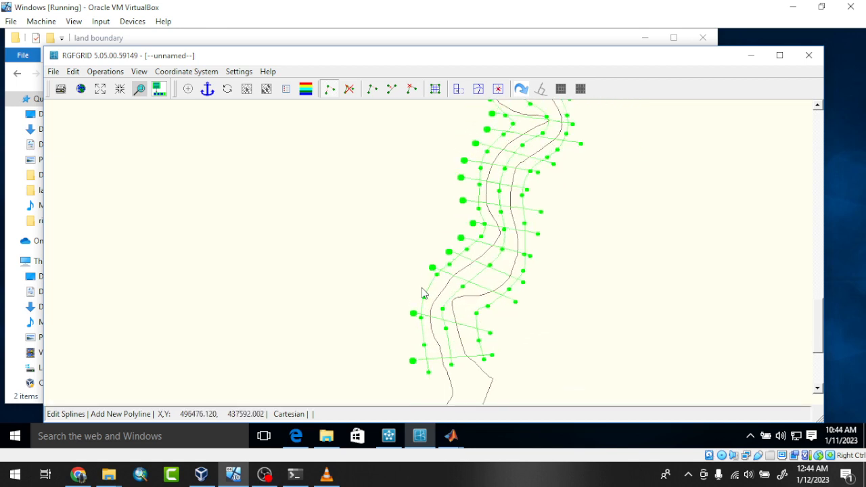
left_click(417, 288)
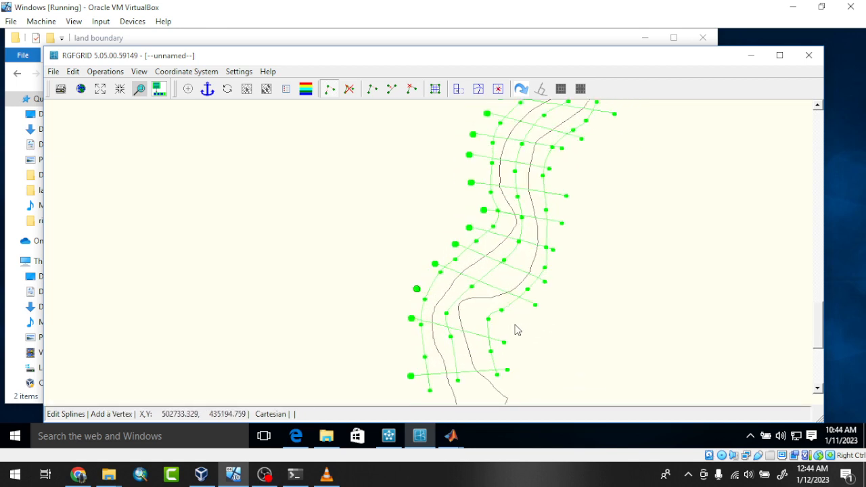
left_click(503, 321)
right_click(503, 322)
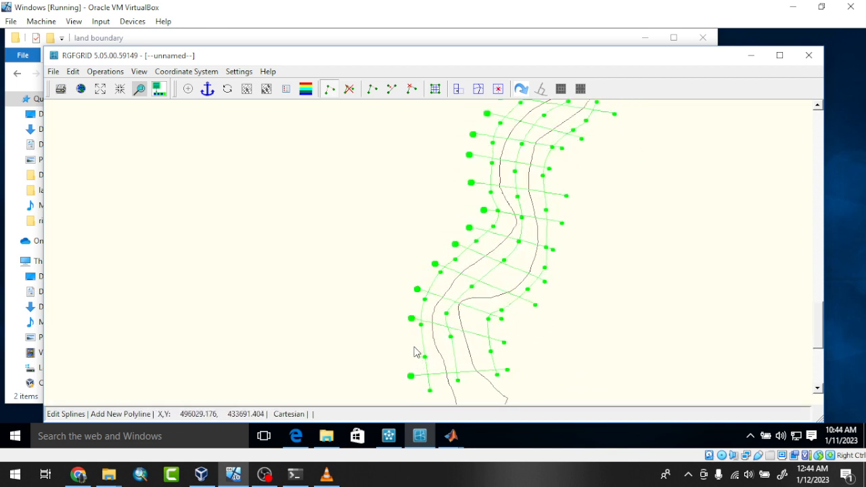
left_click(412, 347)
left_click(497, 354)
right_click(497, 354)
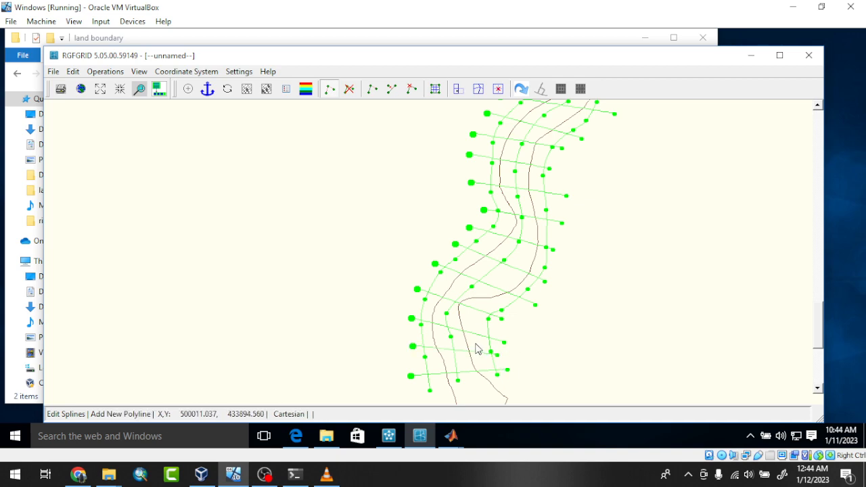
scroll(475, 348, "down", 4)
scroll(536, 106, "up", 3)
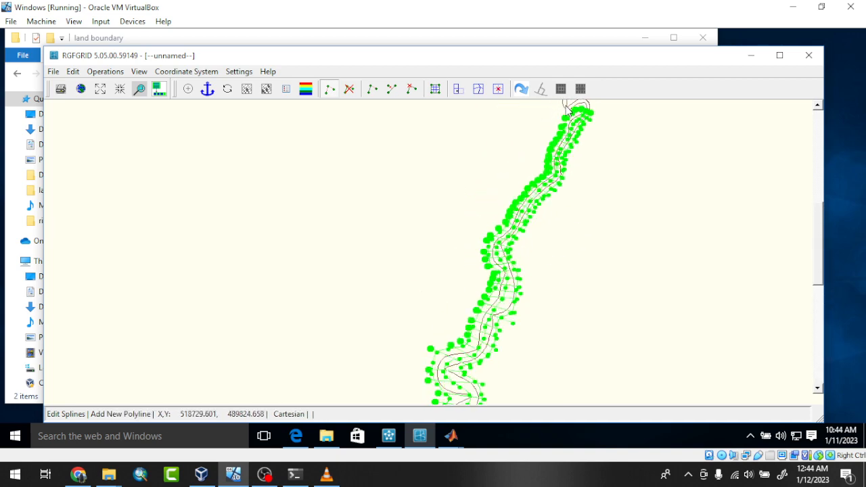
scroll(572, 115, "up", 5)
scroll(582, 141, "down", 4)
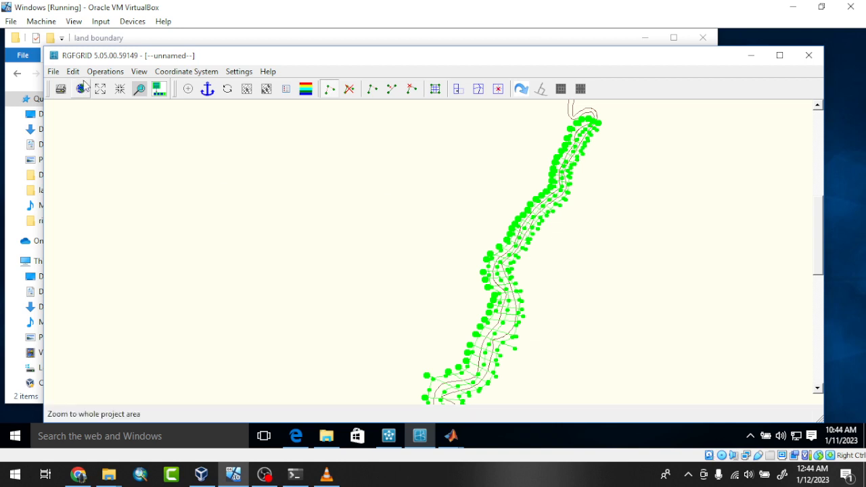
left_click(54, 71)
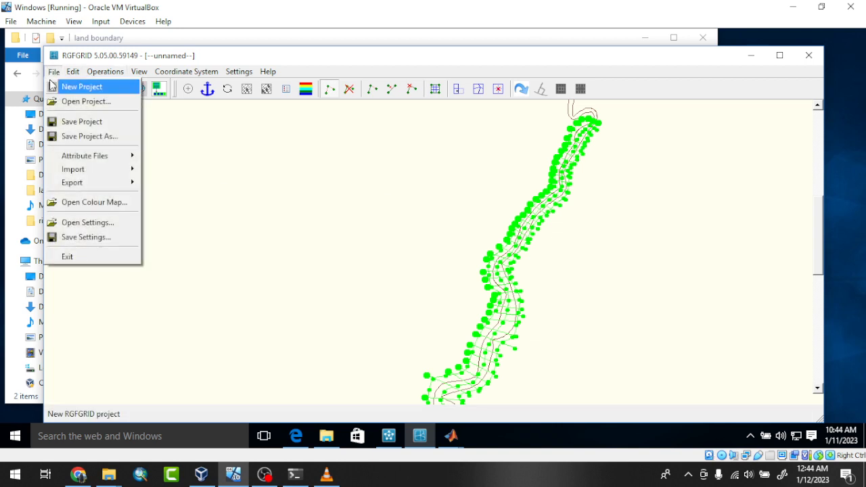
mouse_move(73, 73)
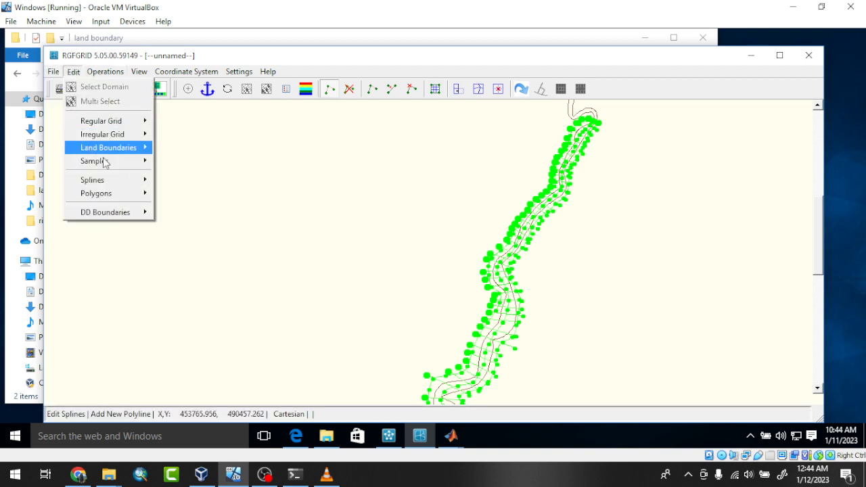
mouse_move(111, 182)
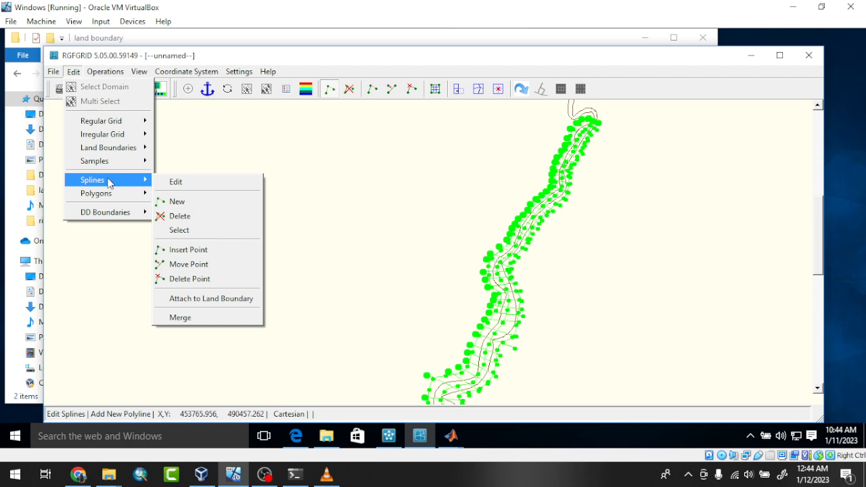
mouse_move(112, 74)
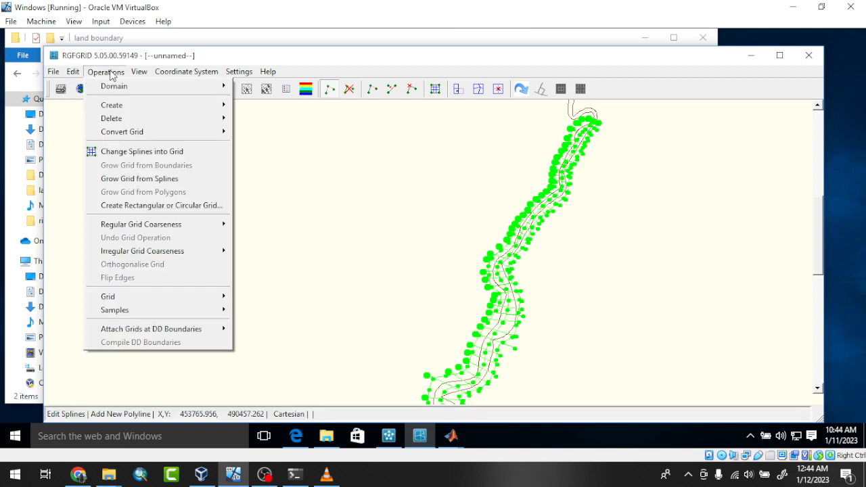
mouse_move(177, 87)
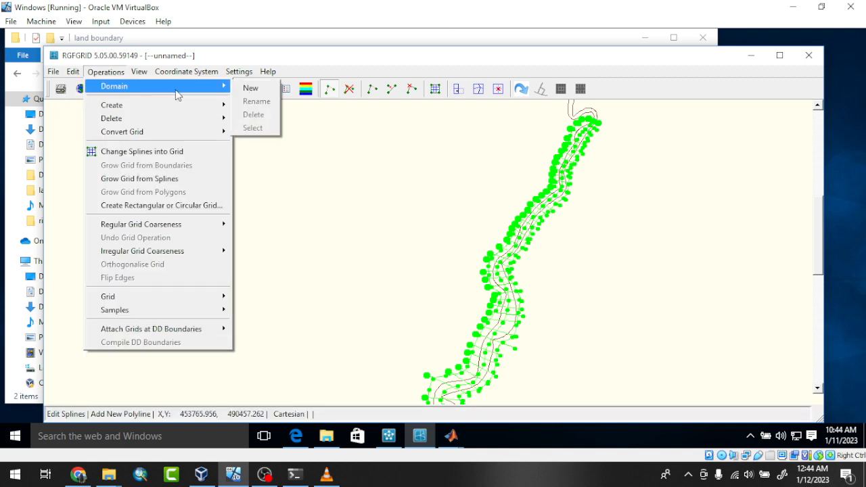
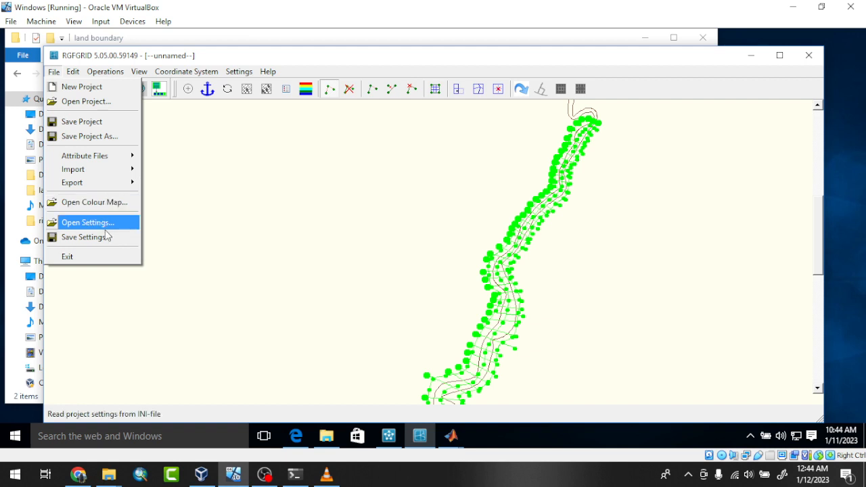
Save the project as sugondha.d3d in the land boundary folder.
left_click(101, 125)
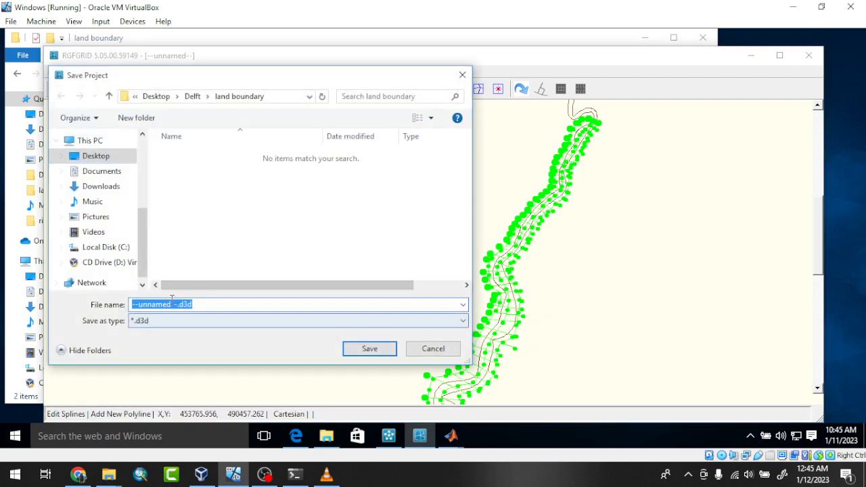
left_click(175, 305)
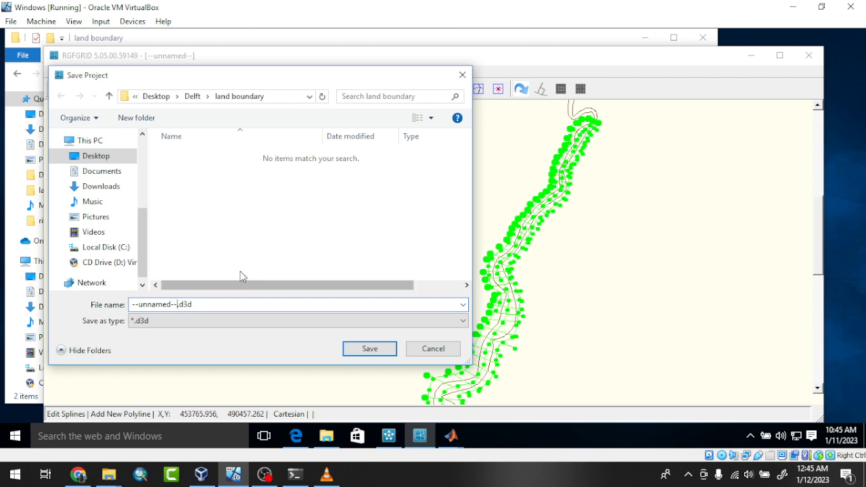
key("BackSpace")
key("BackSpace")
key("BackSpace")
key("BackSpace")
key("BackSpace")
key("BackSpace")
key("BackSpace")
key("BackSpace")
key("BackSpace")
key("BackSpace")
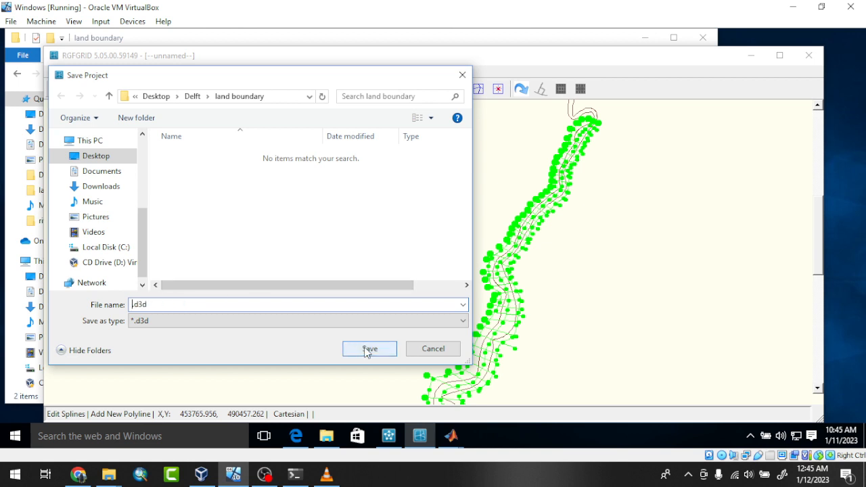
type("sugondha")
left_click(367, 350)
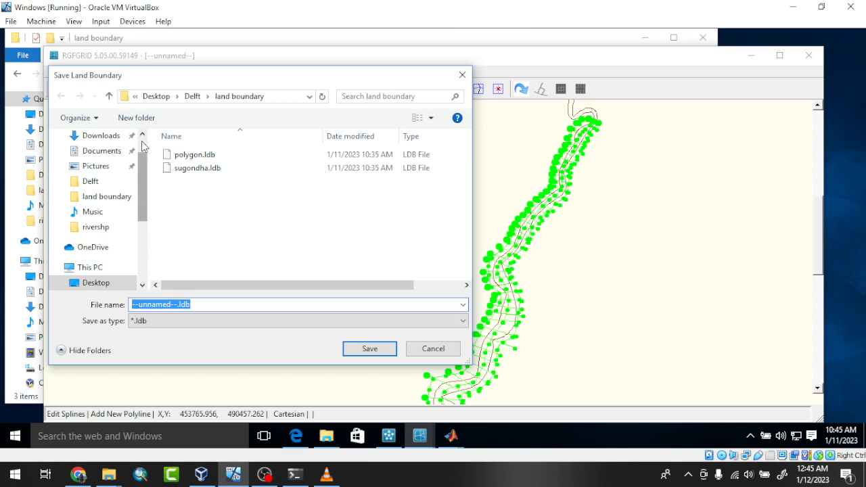
Save the project's land boundary under the default name --unnamed--.ldb and close the land boundary folder window.
left_click(368, 350)
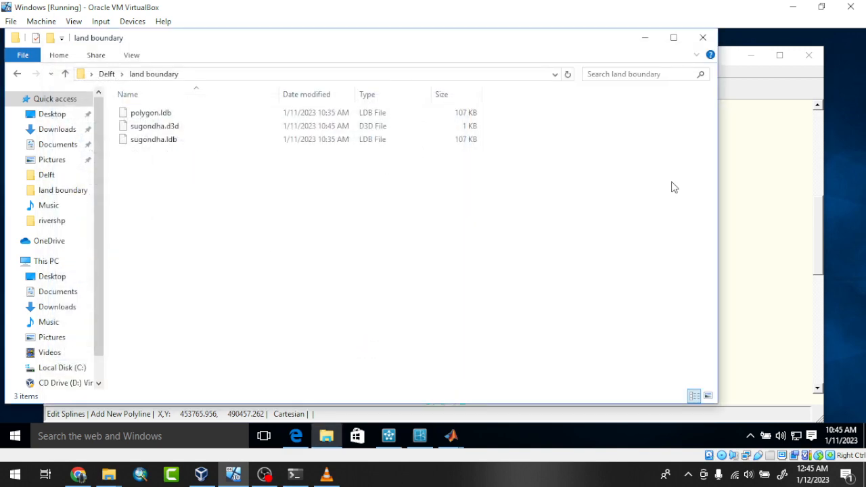
left_click(702, 37)
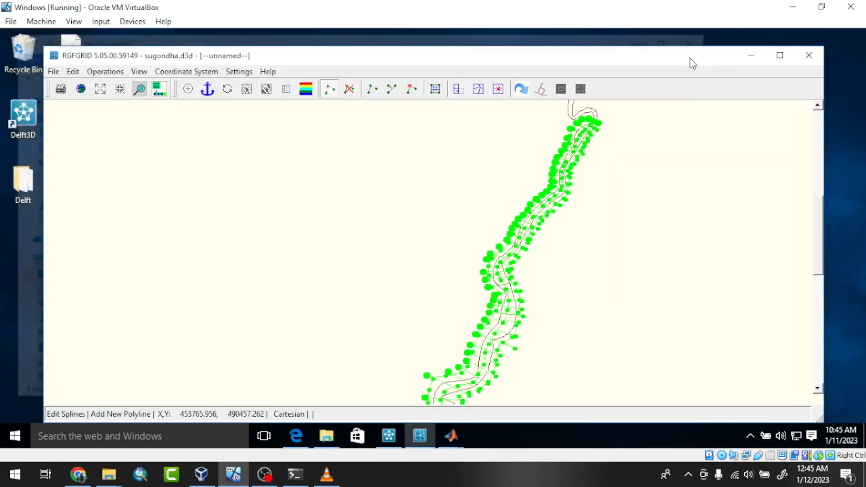
left_click(73, 71)
mouse_move(98, 182)
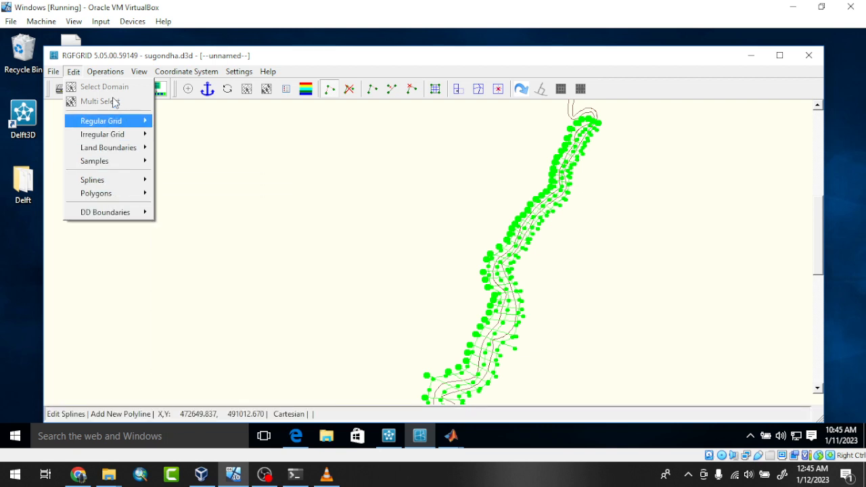
mouse_move(113, 75)
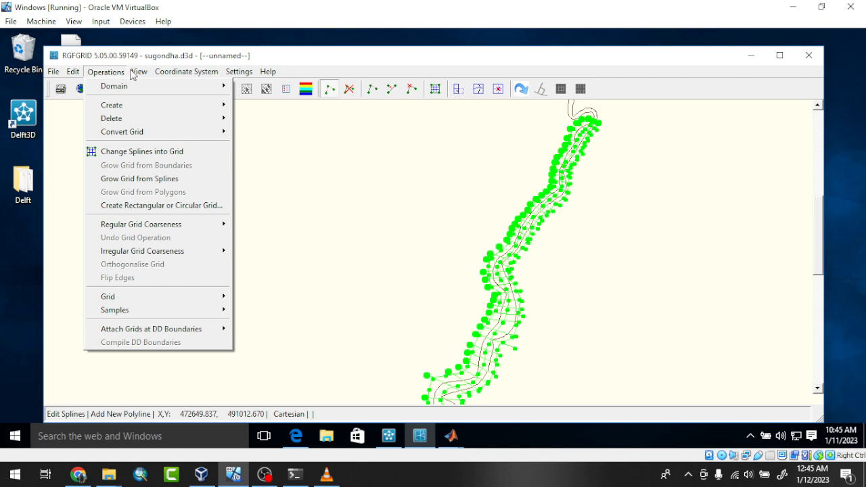
mouse_move(141, 73)
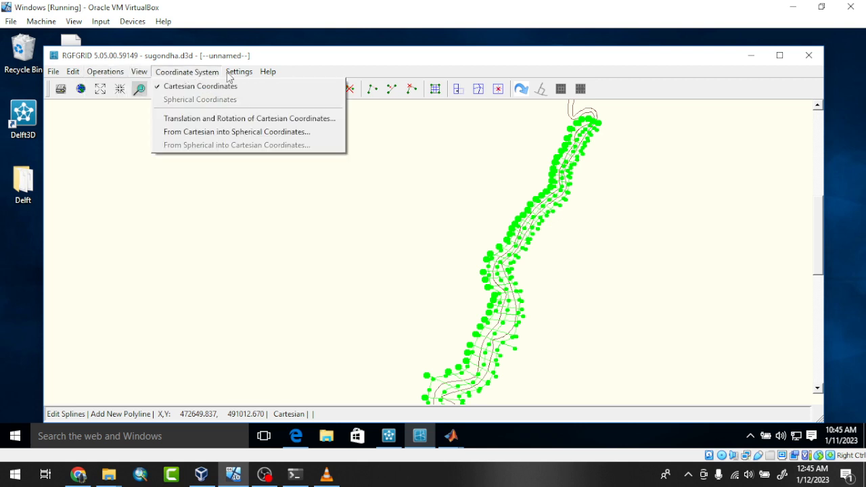
mouse_move(242, 76)
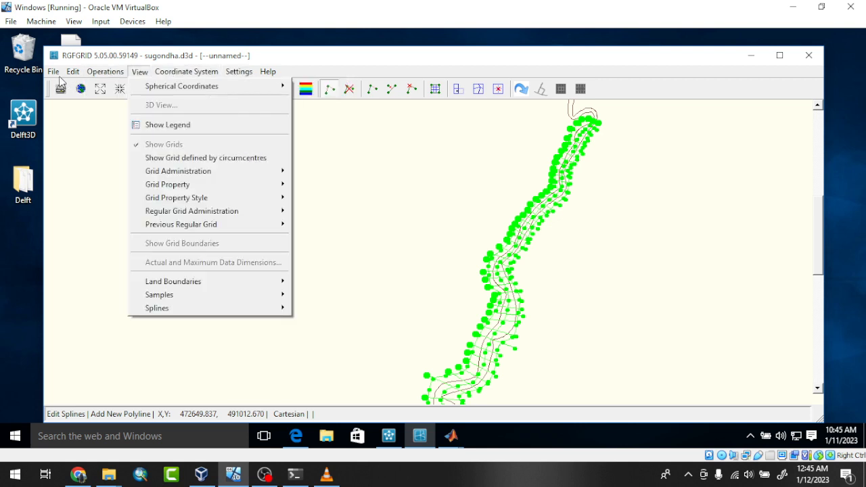
Start saving the splines as an attribute file and enter sugandha as the file name.
mouse_move(59, 80)
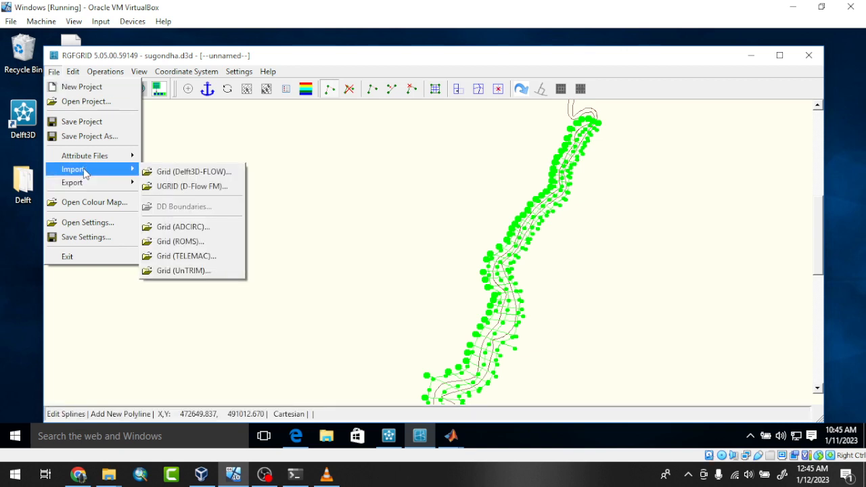
mouse_move(84, 157)
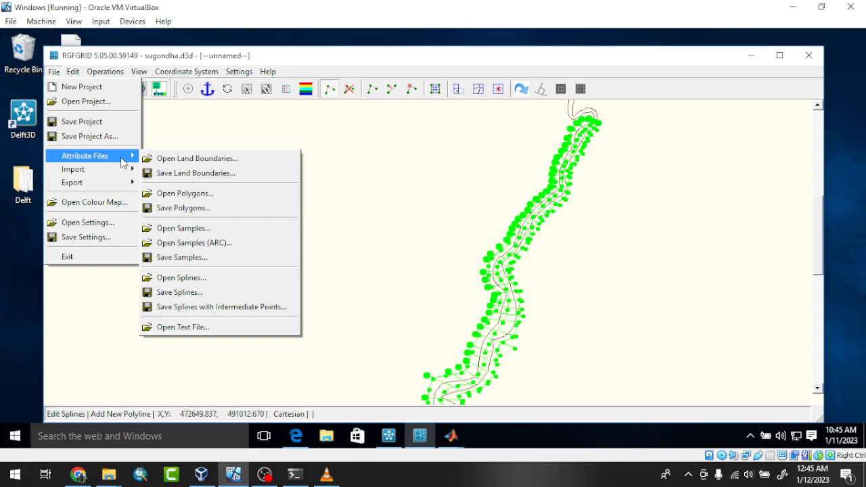
left_click(192, 293)
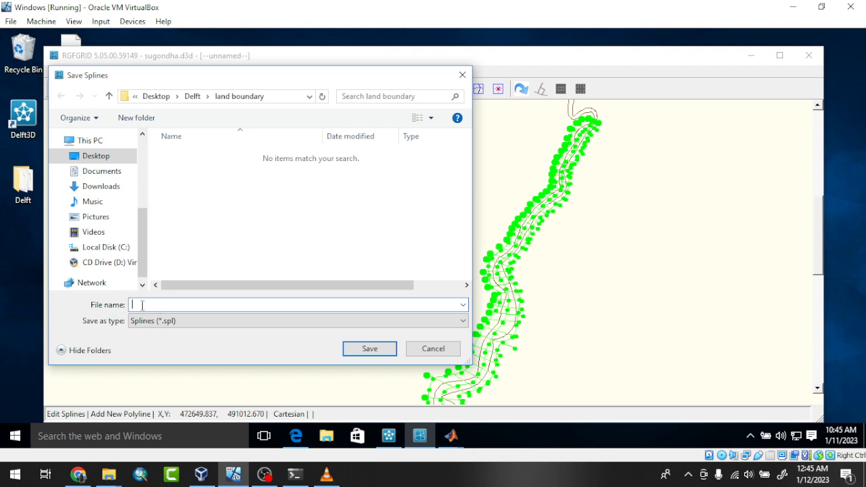
type("sug")
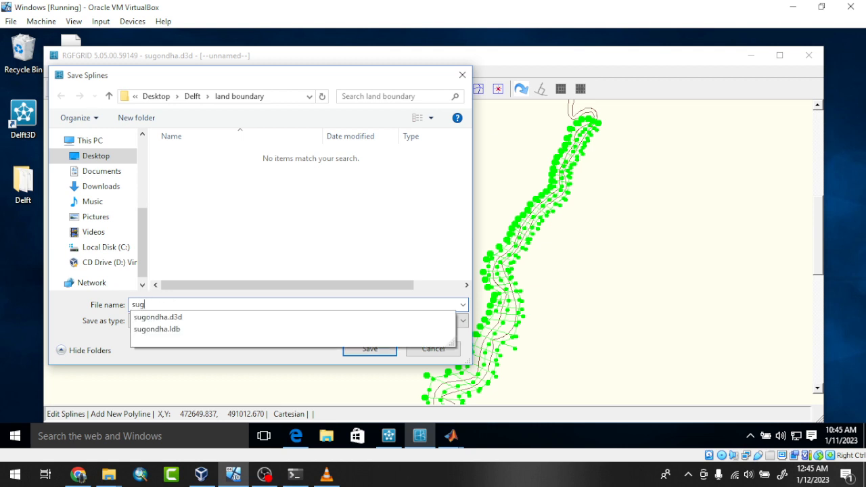
type("andha")
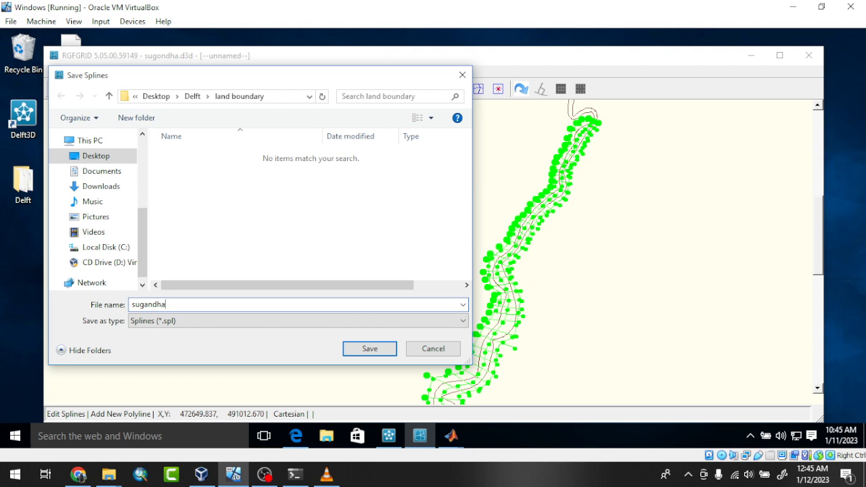
Create a new folder named splines inside the Delft folder while saving the splines.
left_click(109, 96)
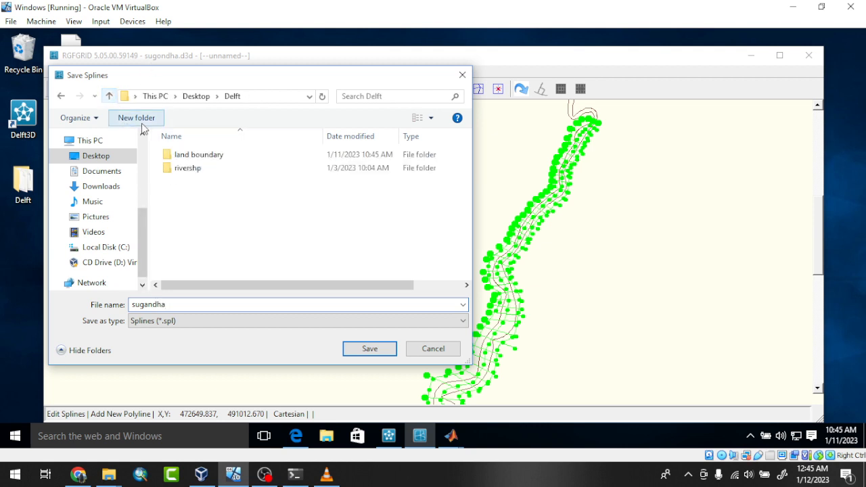
right_click(199, 184)
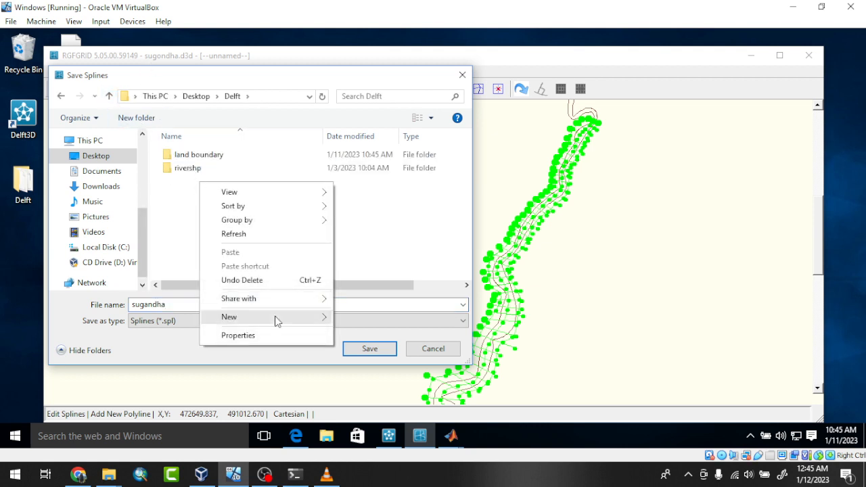
mouse_move(325, 323)
left_click(378, 317)
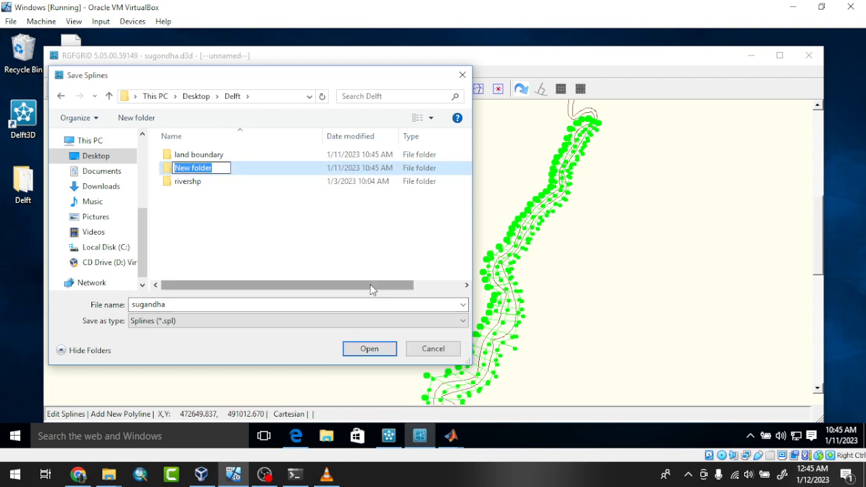
key("BackSpace")
type("spli")
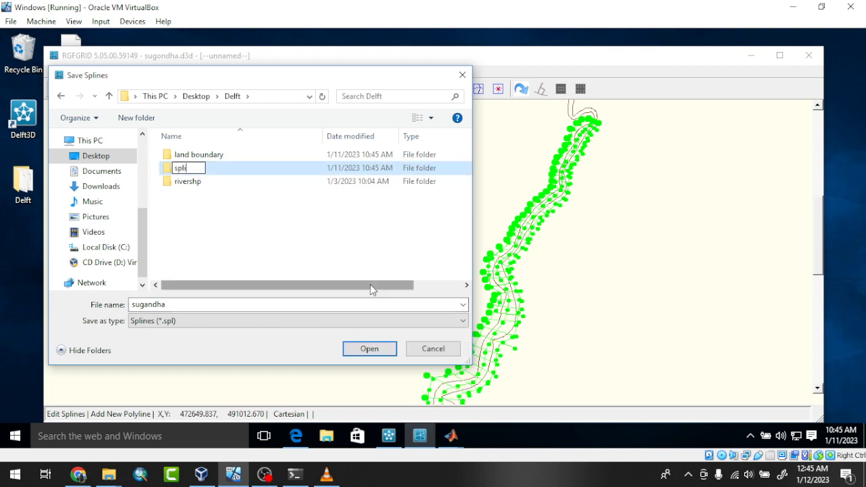
type("nes")
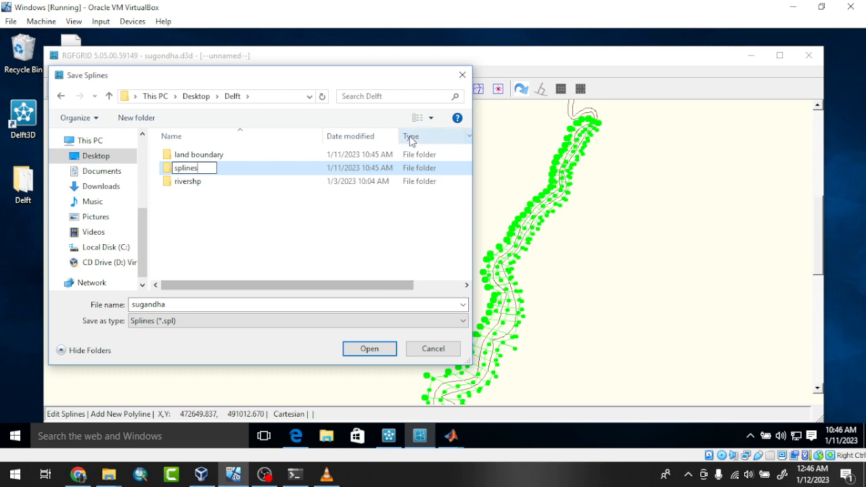
left_click(306, 210)
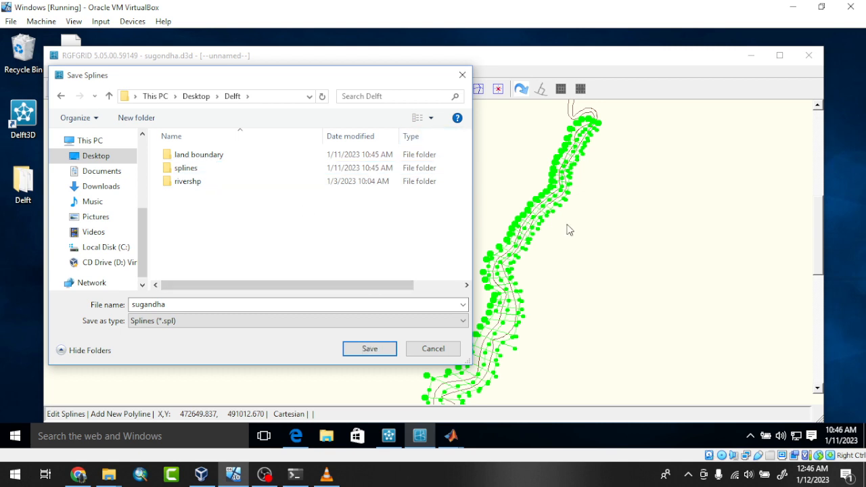
Save the splines file in the splines folder, extending its name to sugandha_.
double_click(196, 170)
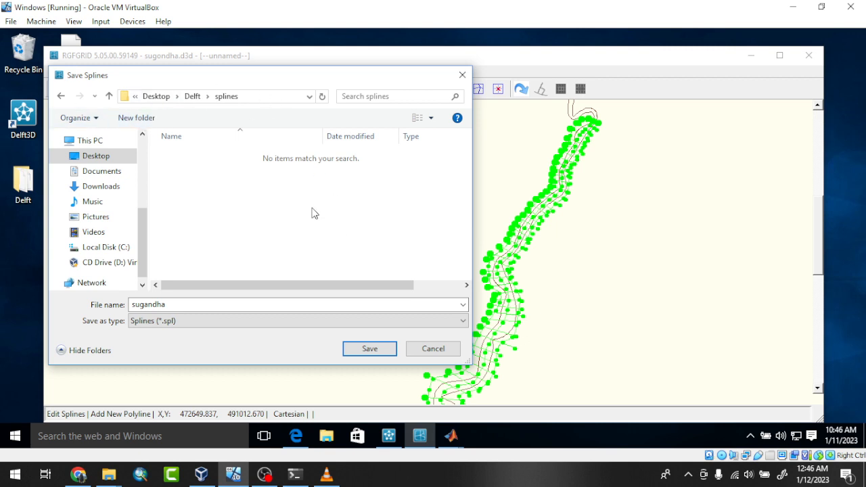
double_click(175, 303)
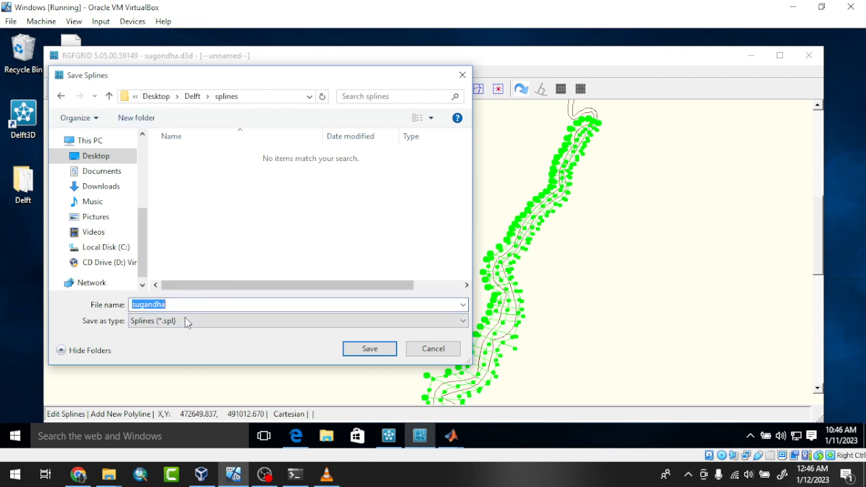
left_click(181, 304)
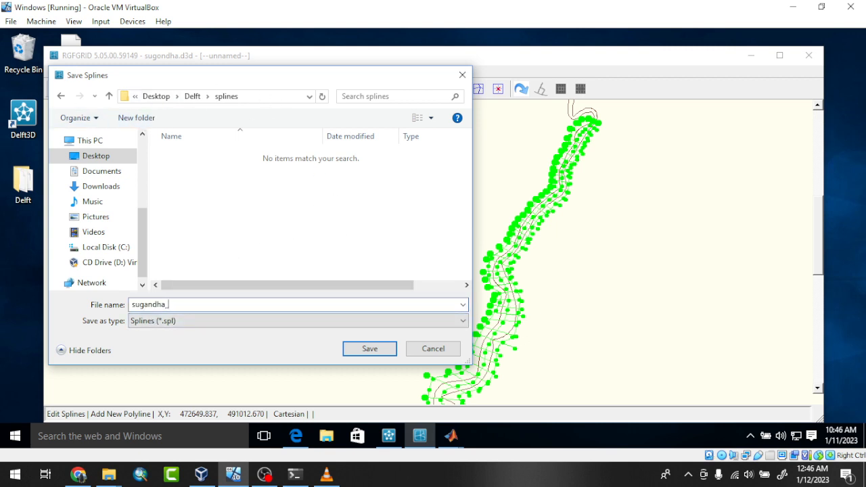
left_click(380, 348)
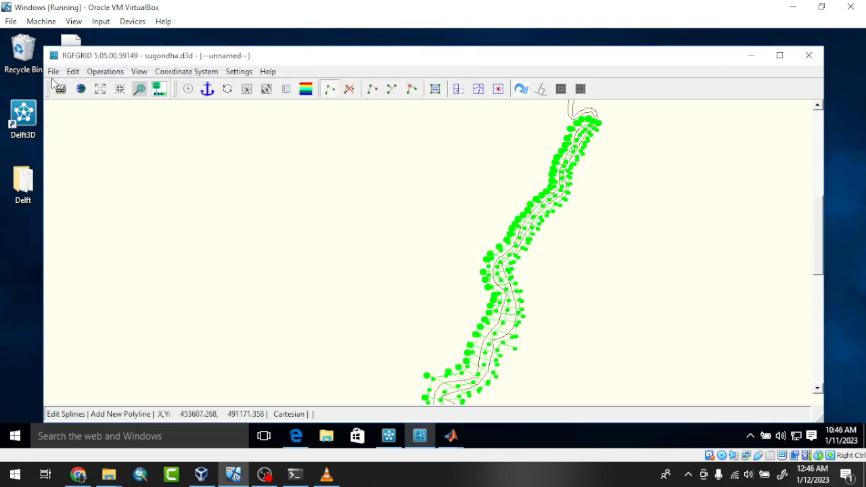
Change the river splines into a regular grid and inspect its cell spacing along the channel.
scroll(380, 229, "down", 3)
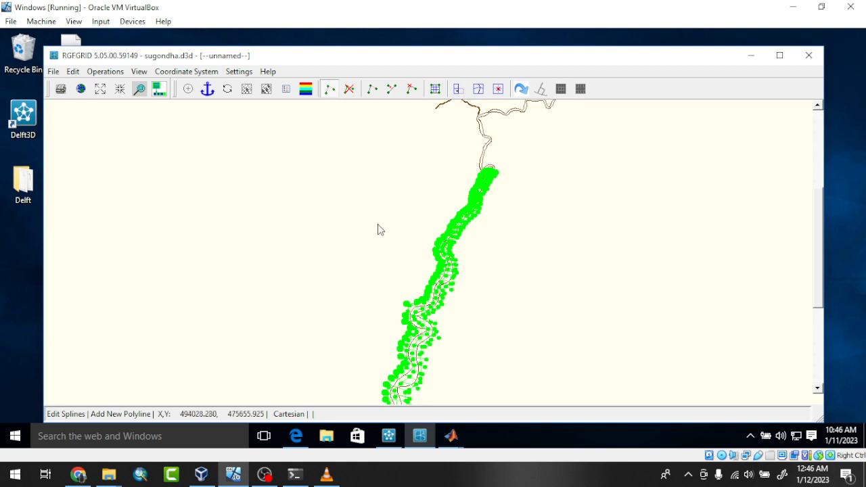
scroll(377, 228, "down", 2)
left_click(105, 71)
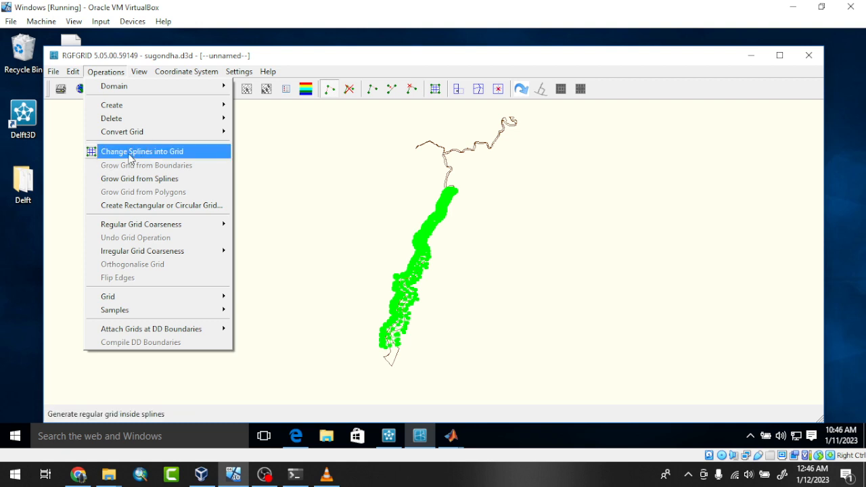
left_click(172, 155)
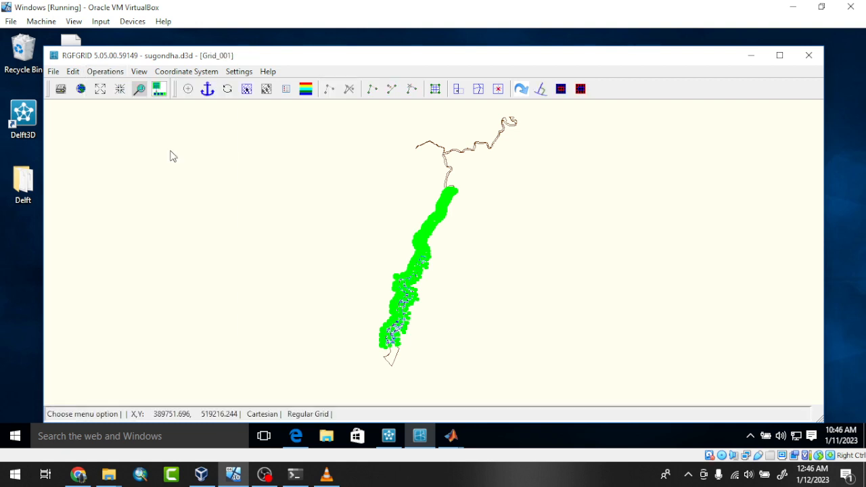
scroll(399, 264, "up", 2)
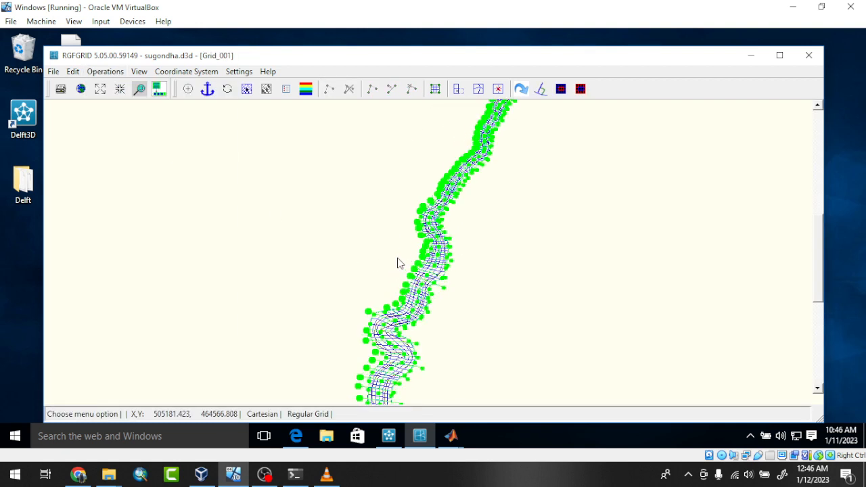
scroll(399, 263, "up", 1)
scroll(459, 268, "up", 2)
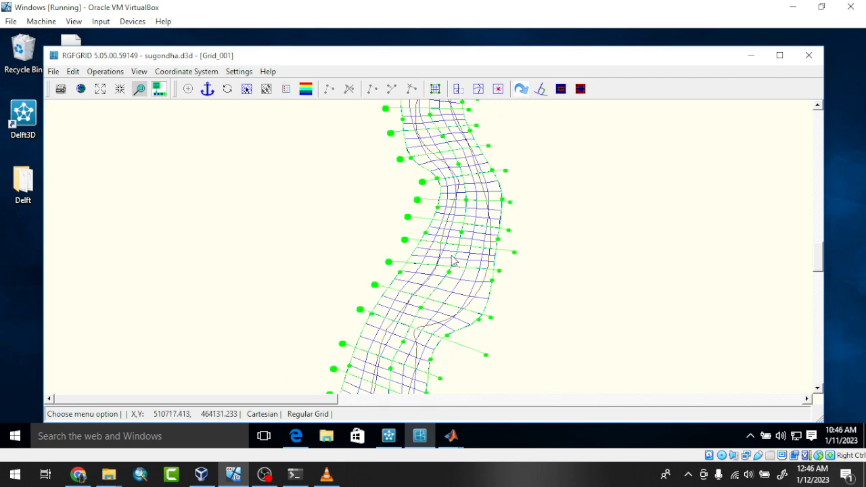
scroll(453, 260, "down", 6)
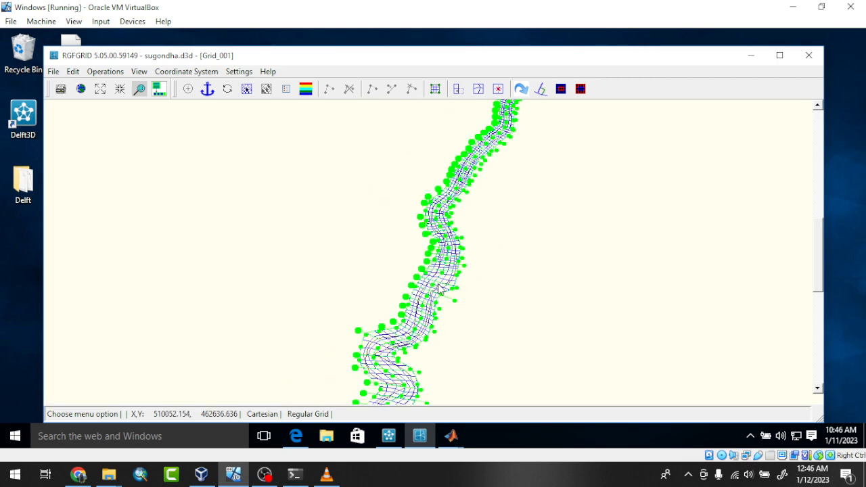
scroll(438, 288, "down", 1)
scroll(476, 119, "up", 1)
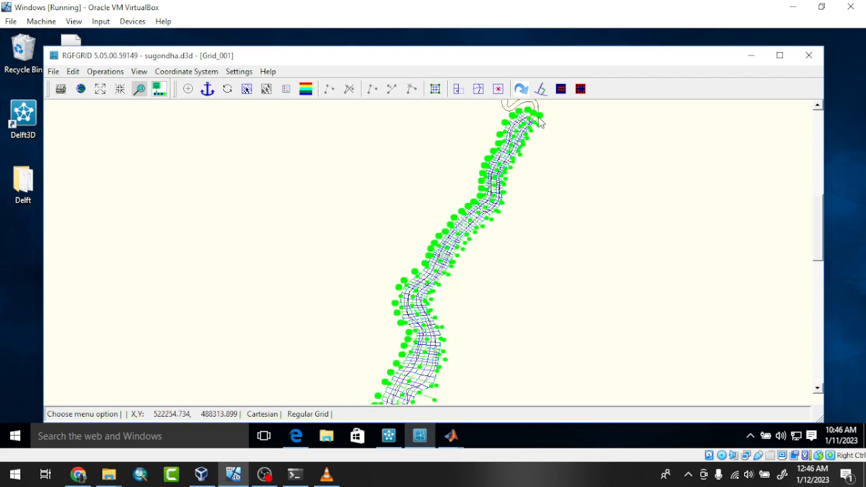
scroll(539, 120, "up", 2)
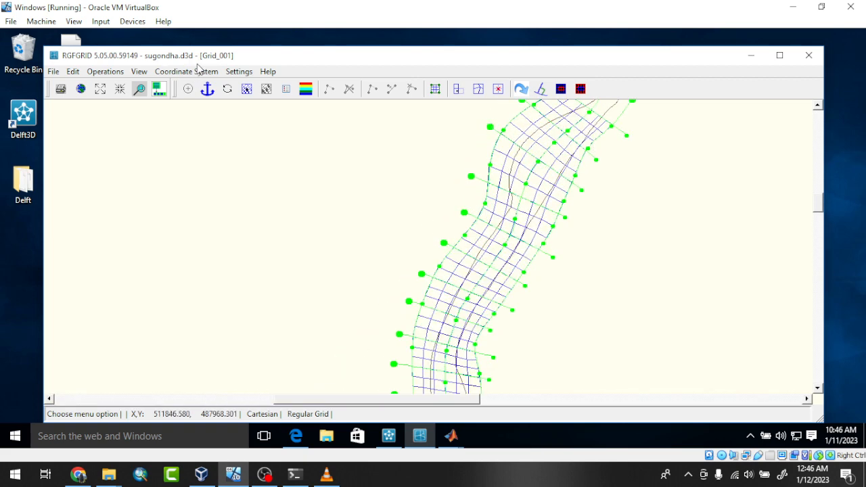
Set both the M-refinement and N-refinement factors to 10 in the general parameters.
left_click(242, 72)
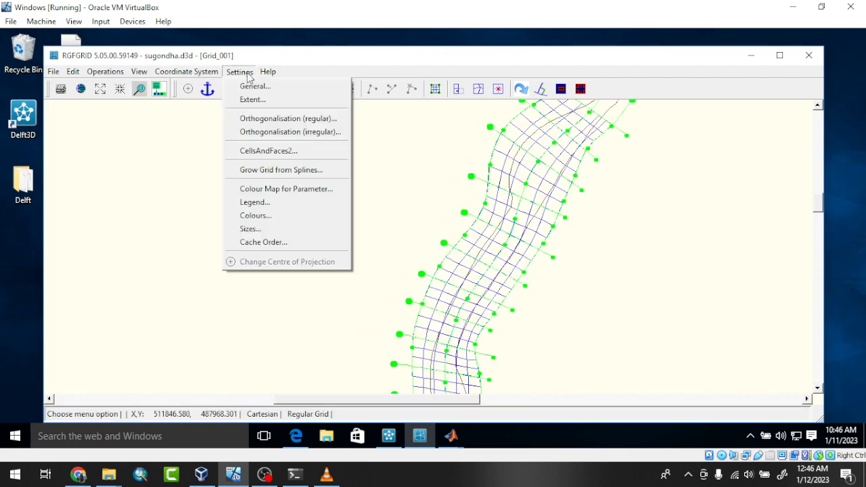
left_click(256, 86)
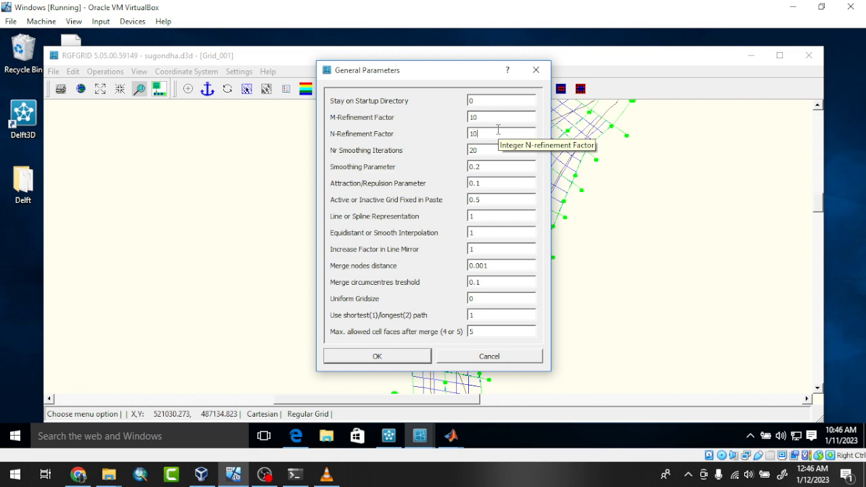
left_click(407, 360)
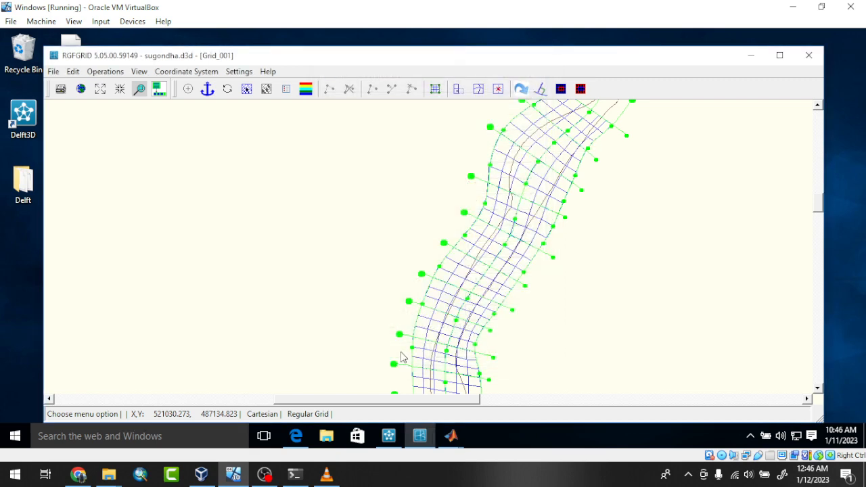
Regenerate the grid from the splines with the refinement factors of 10 and check the cell density along the river.
left_click(103, 71)
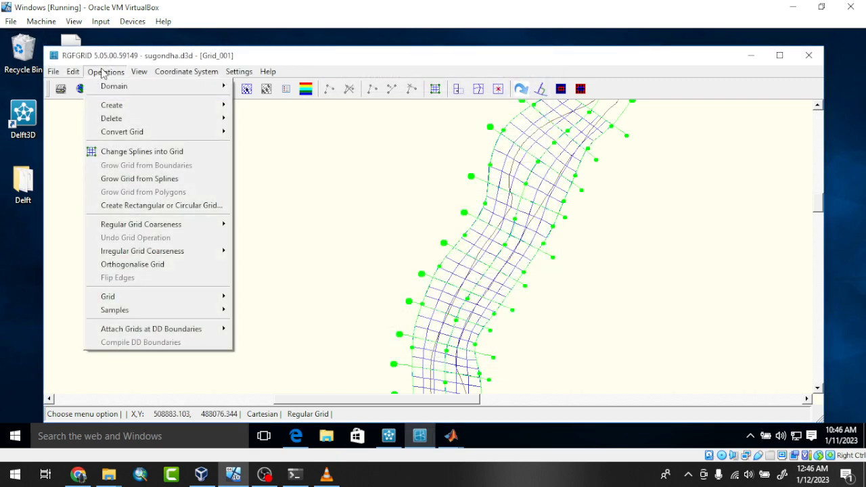
left_click(140, 152)
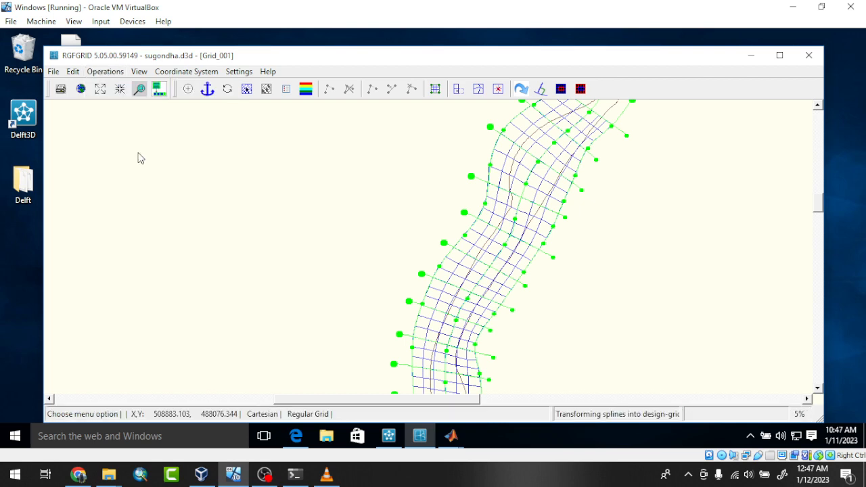
scroll(529, 158, "down", 3)
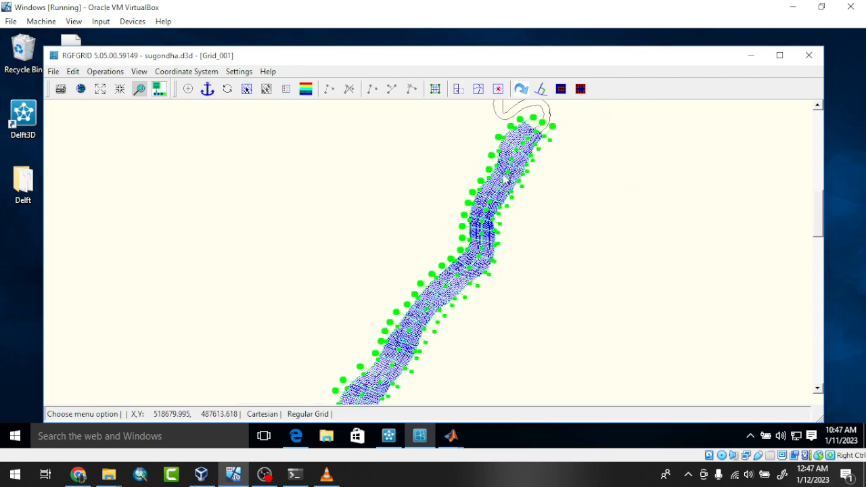
scroll(495, 211, "up", 4)
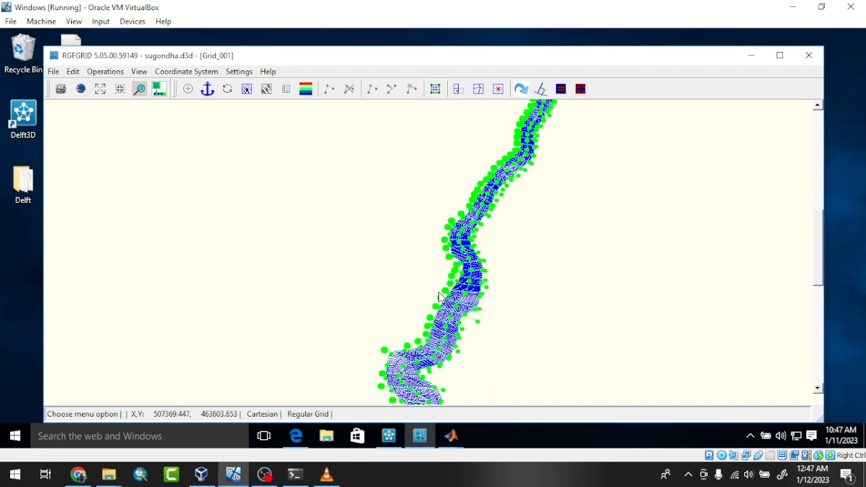
scroll(508, 246, "up", 2)
scroll(506, 245, "down", 3)
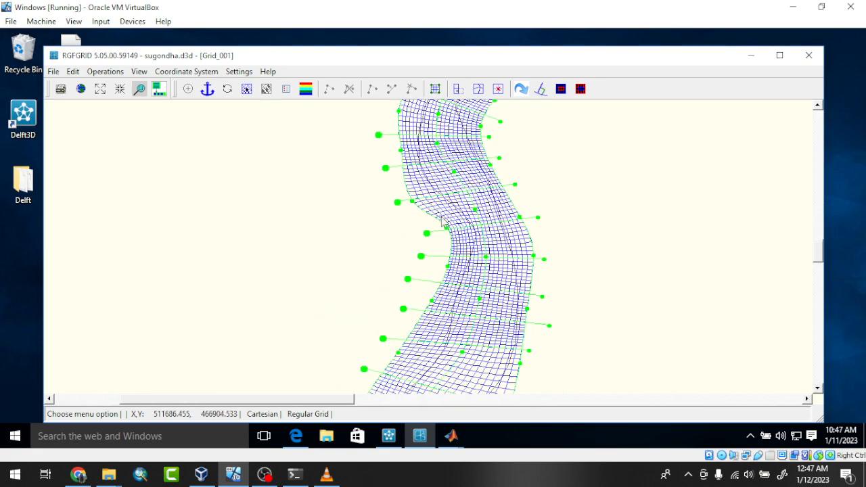
scroll(401, 209, "down", 3)
scroll(437, 200, "up", 4)
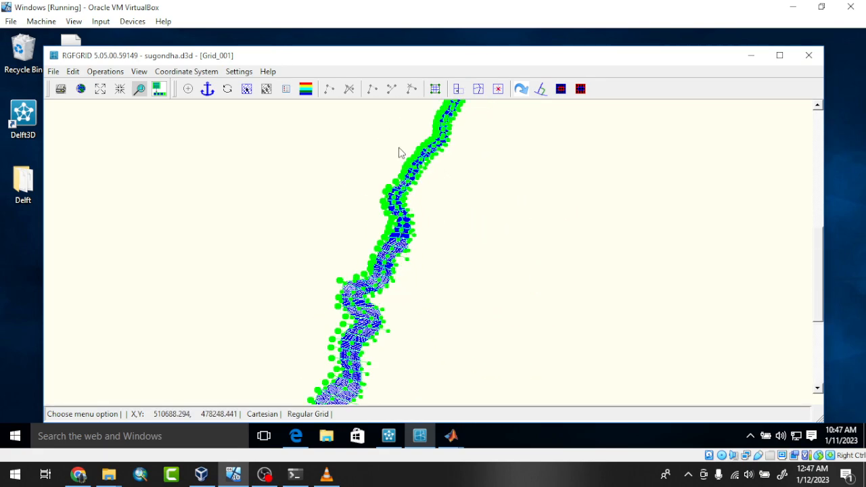
Set both the M-refinement and N-refinement factors to 25 in the general parameters.
left_click(236, 72)
left_click(268, 86)
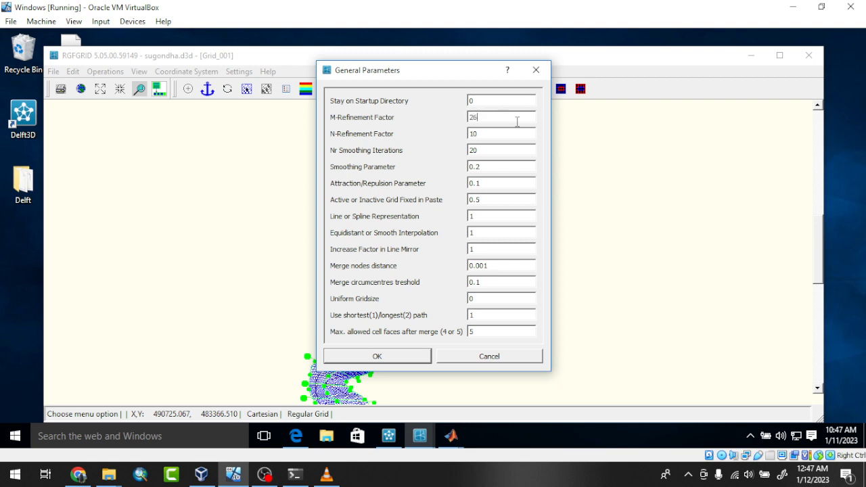
left_click(517, 122)
type("25")
key("Tab")
key("BackSpace")
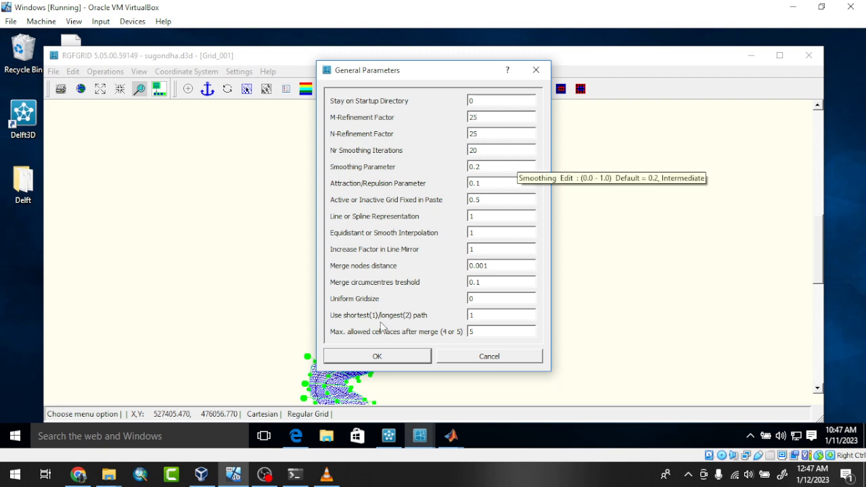
left_click(380, 359)
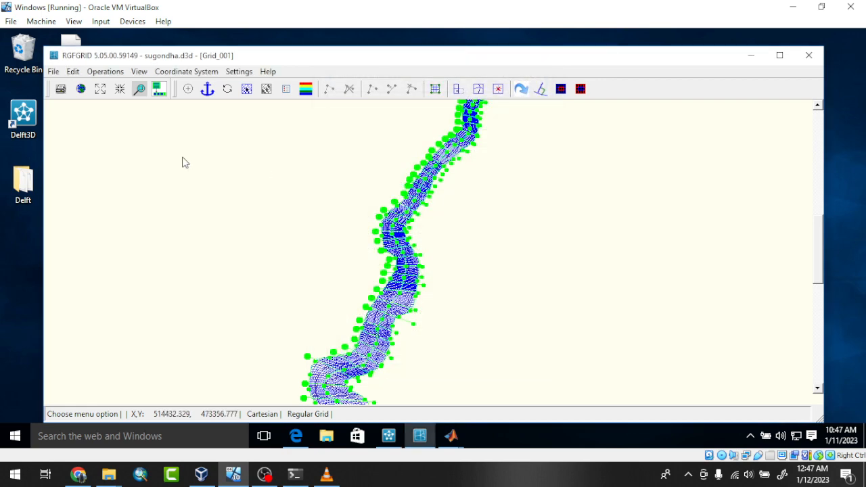
Change the splines into a grid again with the refinement factors of 25 and check the cells around the river bends.
left_click(111, 71)
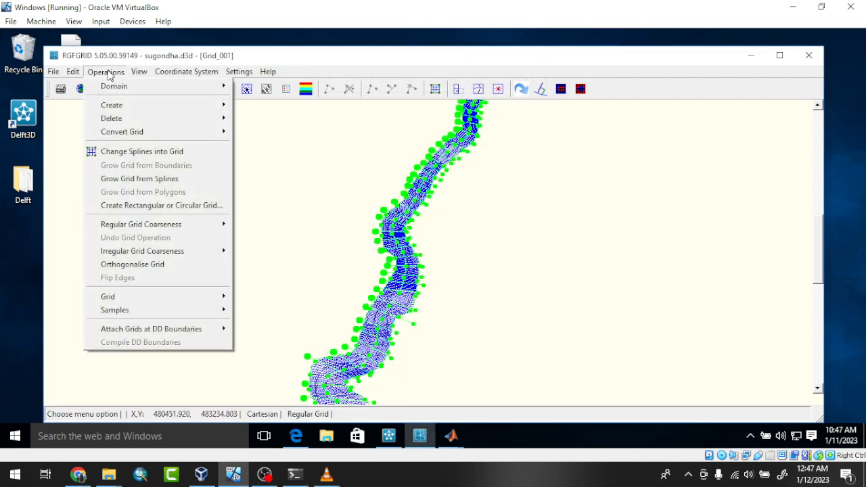
left_click(163, 158)
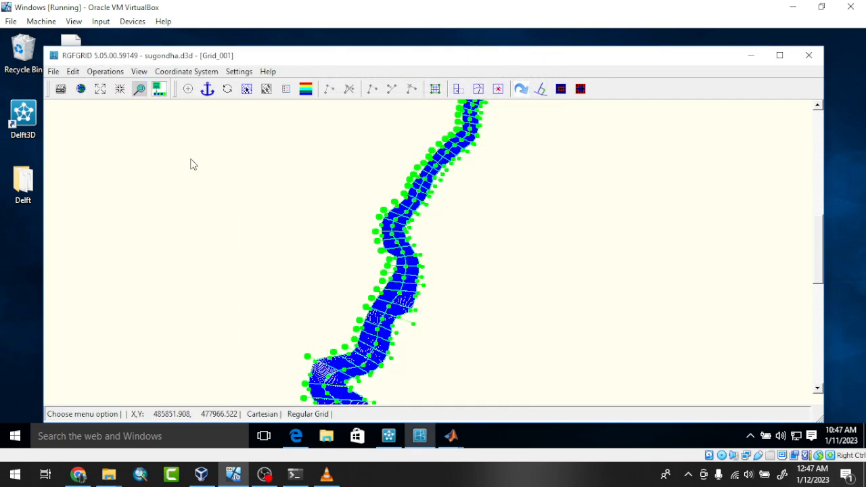
scroll(403, 204, "down", 6)
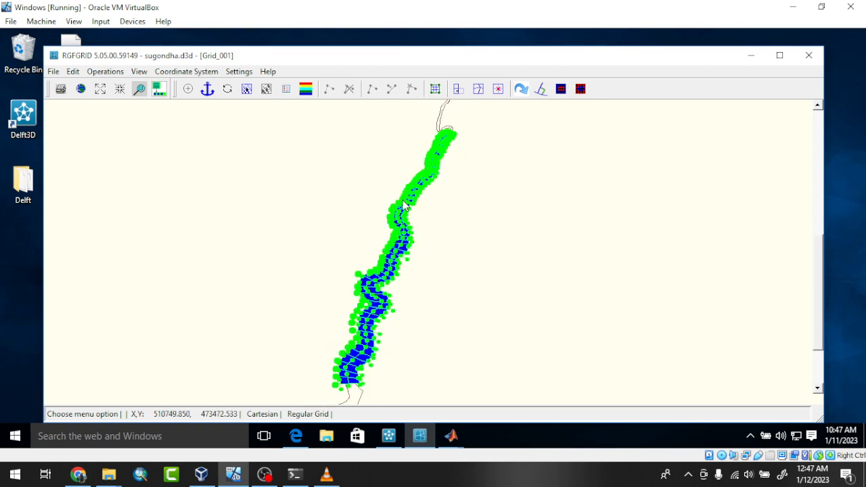
scroll(387, 259, "up", 5)
scroll(355, 230, "up", 4)
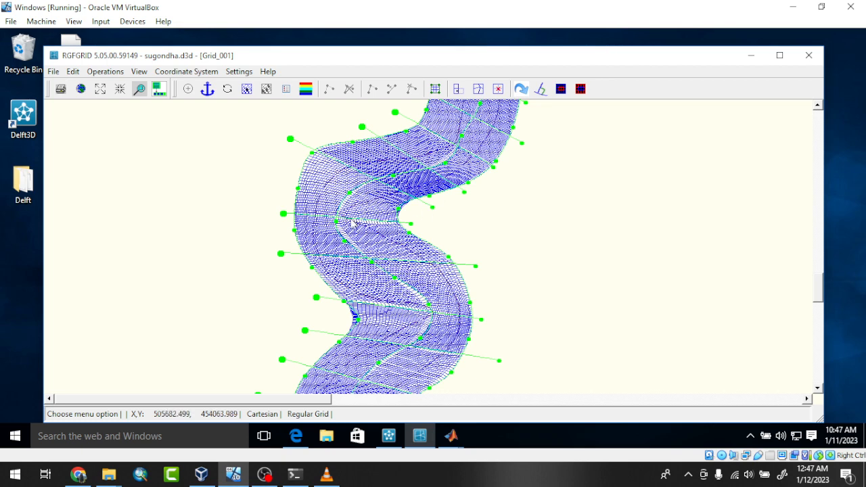
scroll(347, 220, "down", 2)
scroll(338, 207, "up", 2)
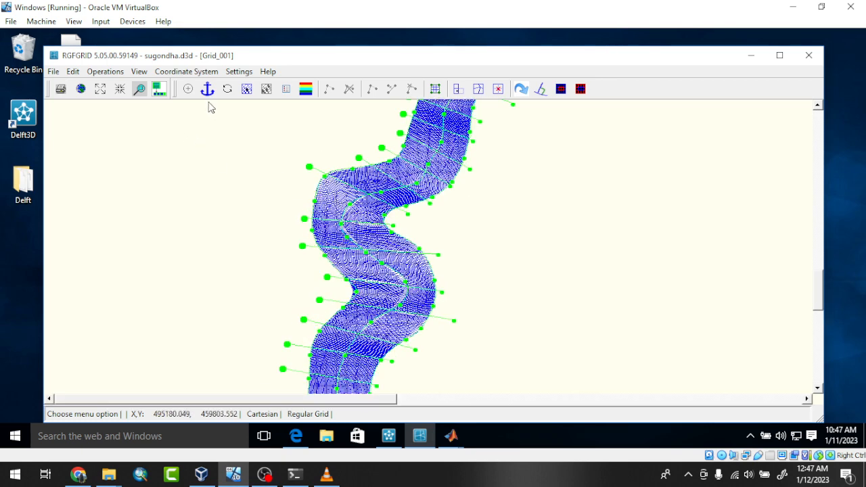
Display the aspect ratio property of the generated grid.
left_click(139, 72)
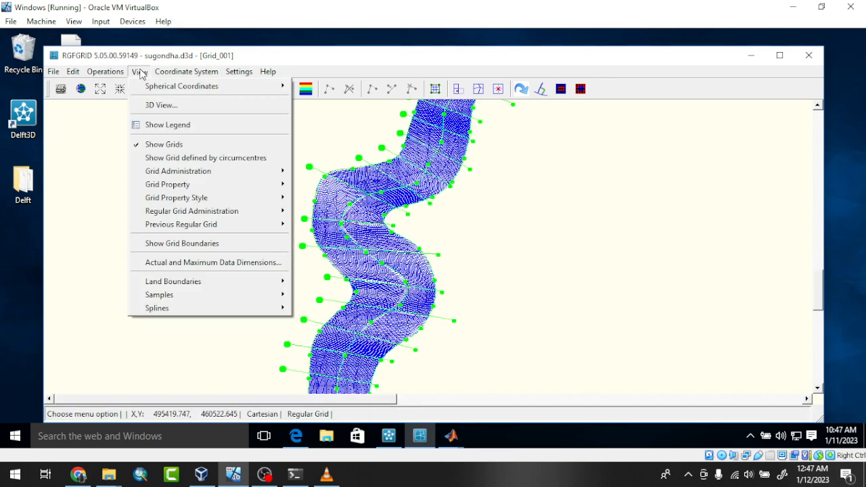
mouse_move(232, 185)
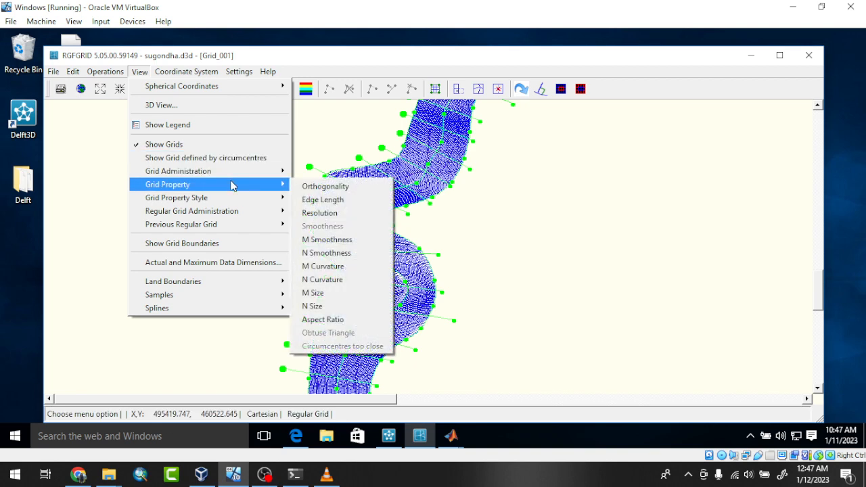
left_click(338, 325)
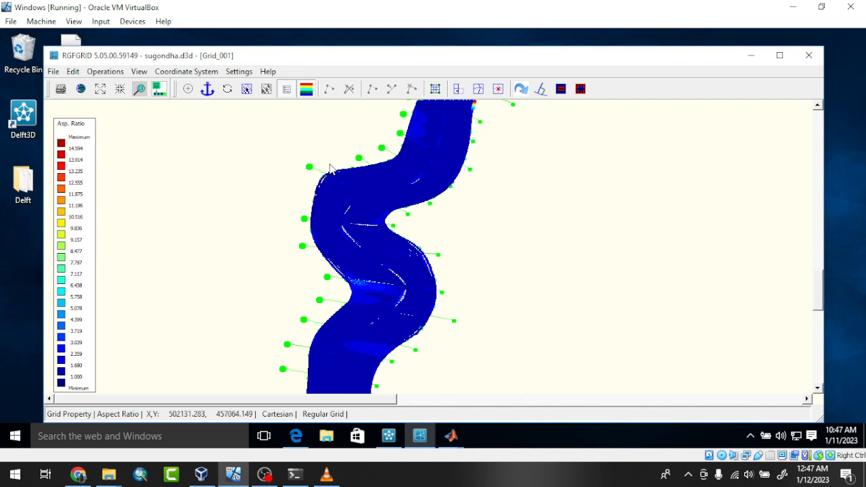
Examine the grid's aspect ratio colours against the legend along the whole river reach.
scroll(330, 172, "down", 5)
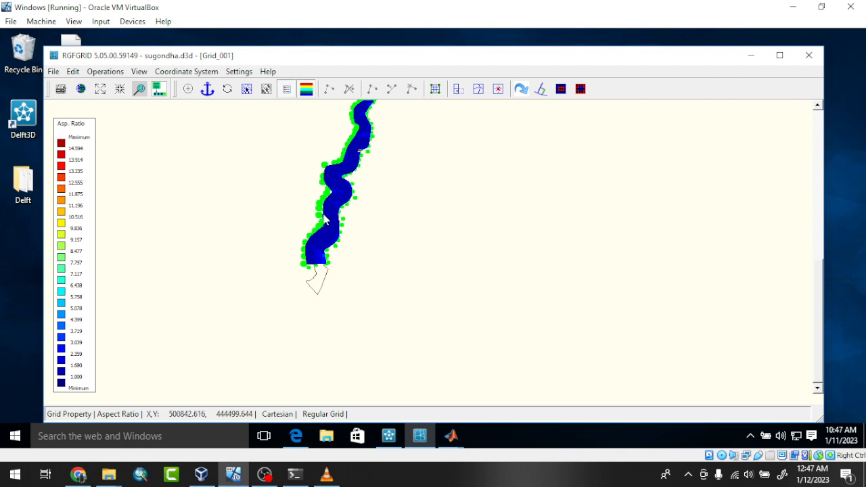
scroll(322, 215, "up", 2)
scroll(330, 196, "up", 3)
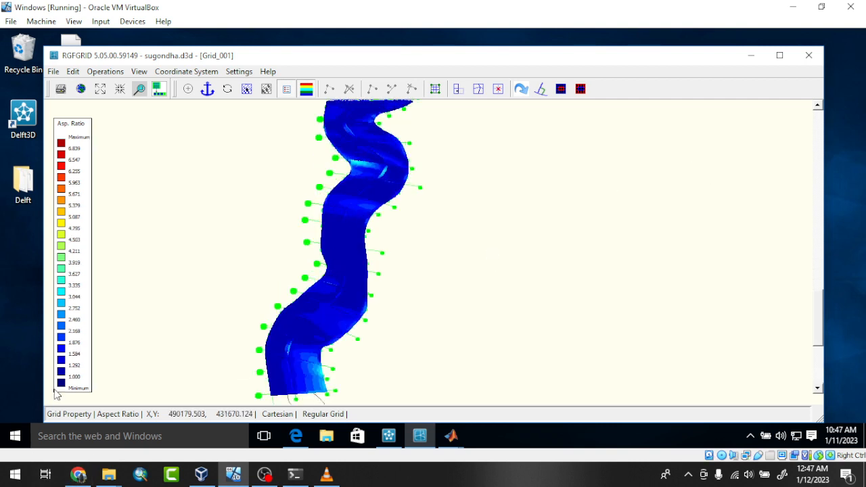
scroll(319, 298, "up", 2)
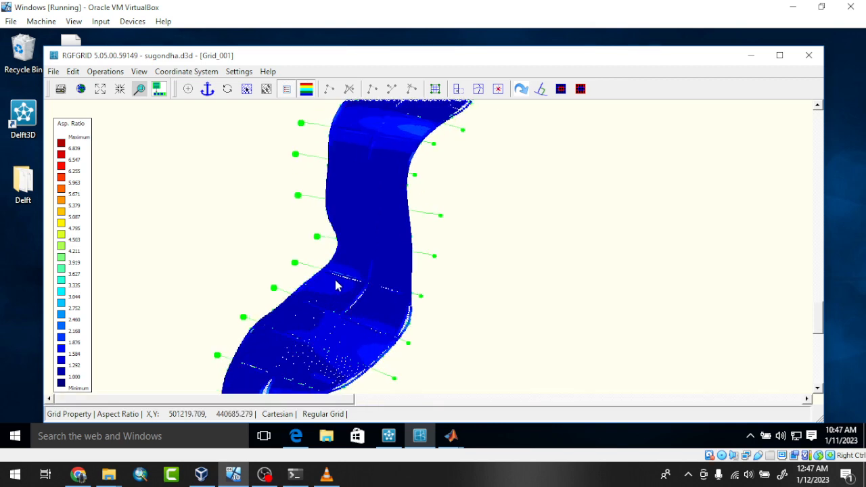
scroll(328, 298, "down", 2)
scroll(322, 307, "down", 3)
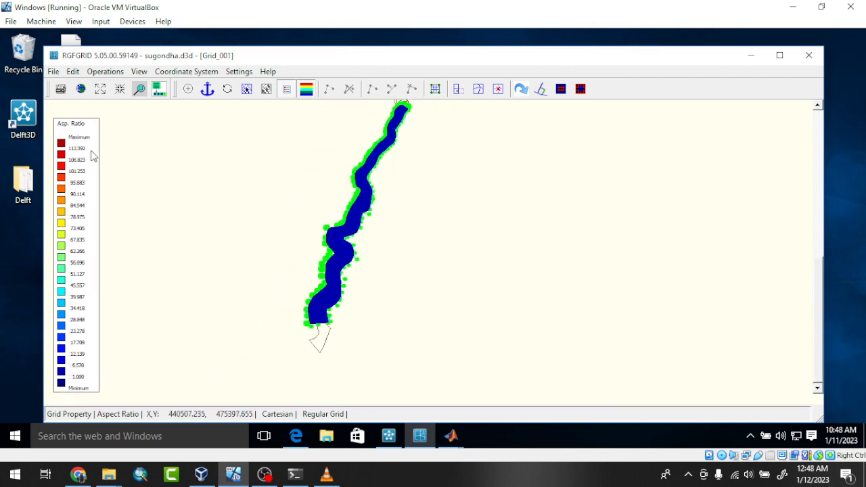
scroll(269, 288, "up", 3)
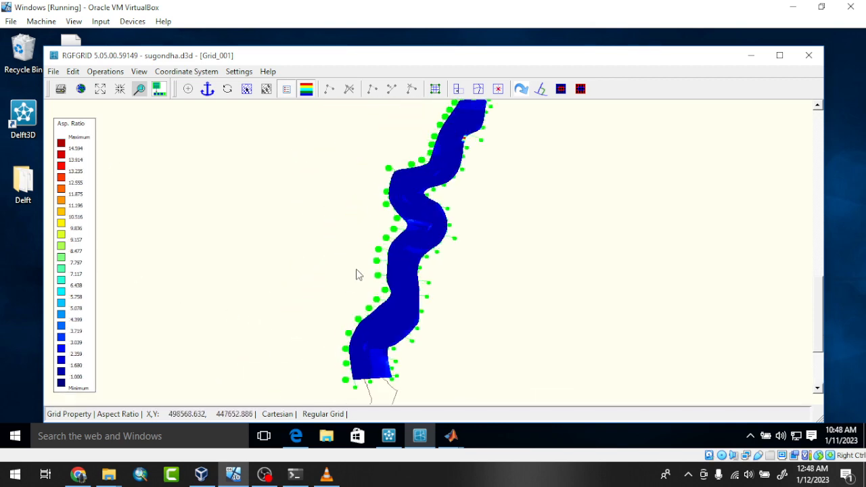
scroll(331, 300, "down", 3)
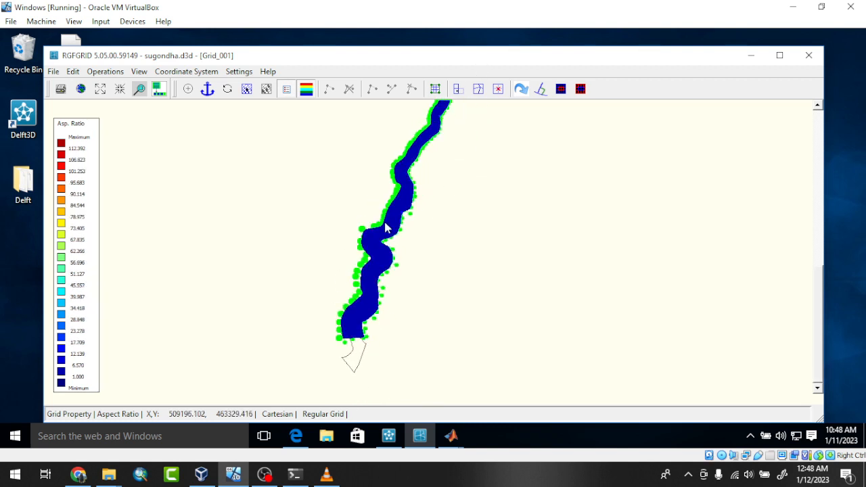
scroll(410, 146, "down", 2)
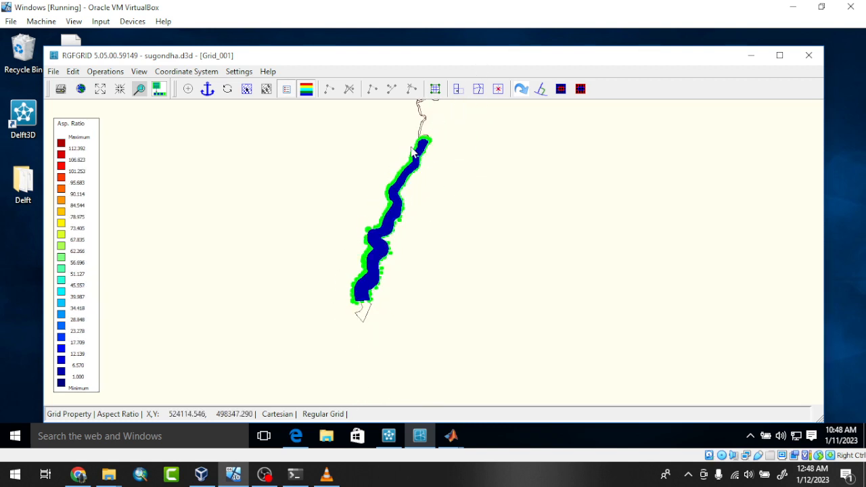
Examine the aspect ratio colours at the grid's upstream end, especially the cells along the inner bend edge below the corner.
scroll(411, 146, "up", 5)
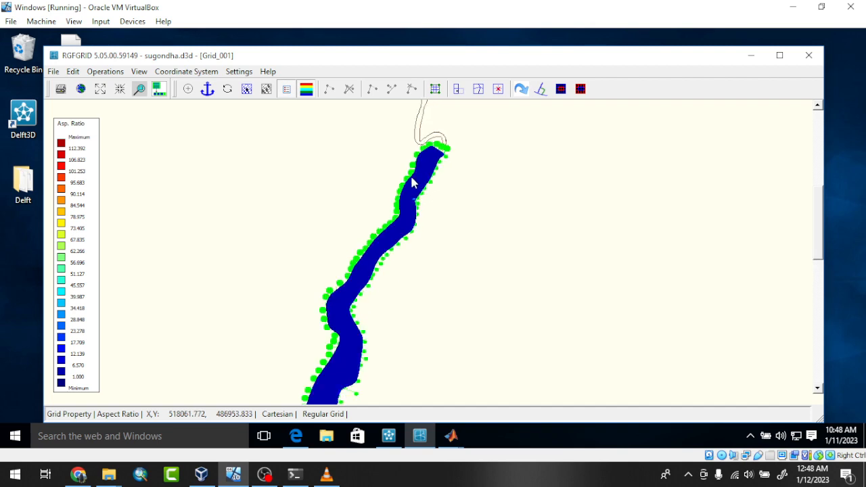
scroll(497, 106, "up", 1)
scroll(446, 245, "down", 1)
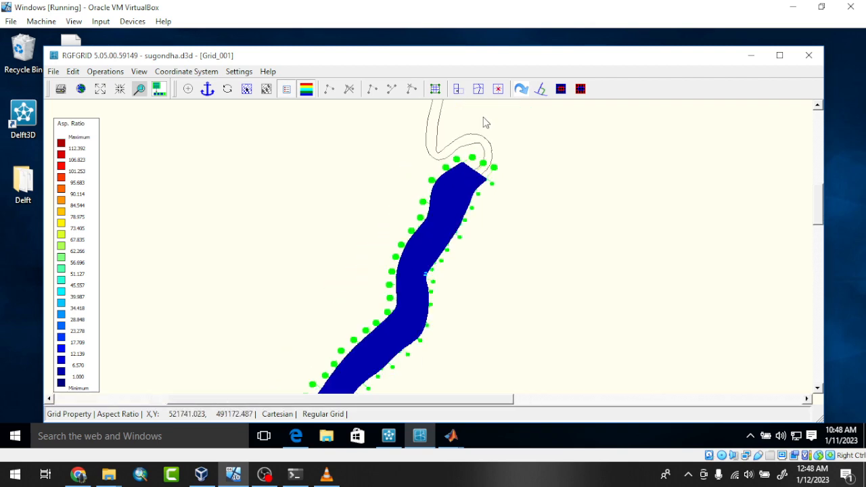
scroll(458, 177, "up", 5)
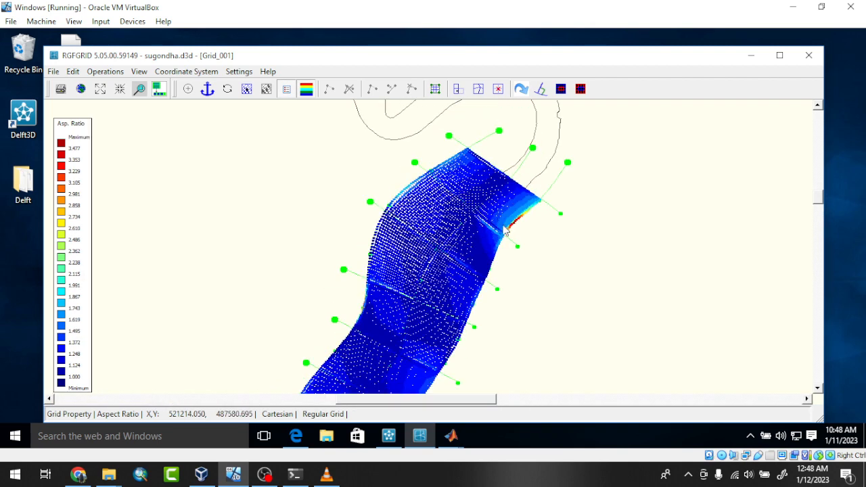
scroll(482, 182, "up", 1)
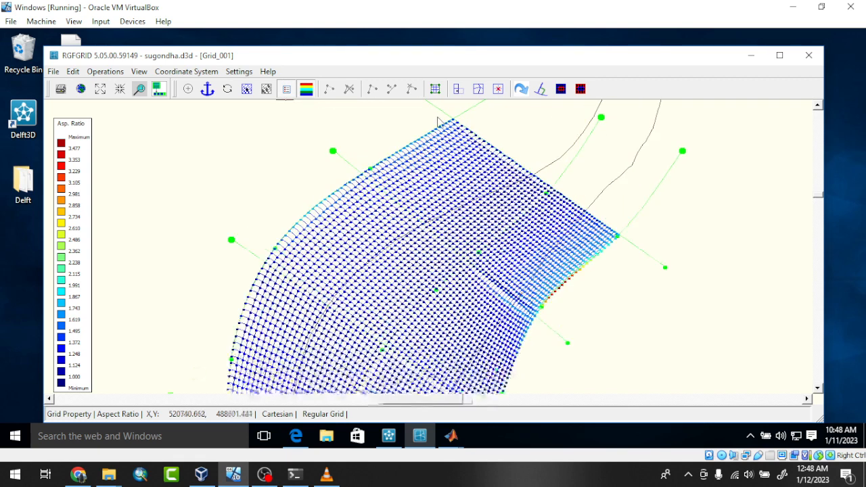
scroll(456, 144, "up", 1)
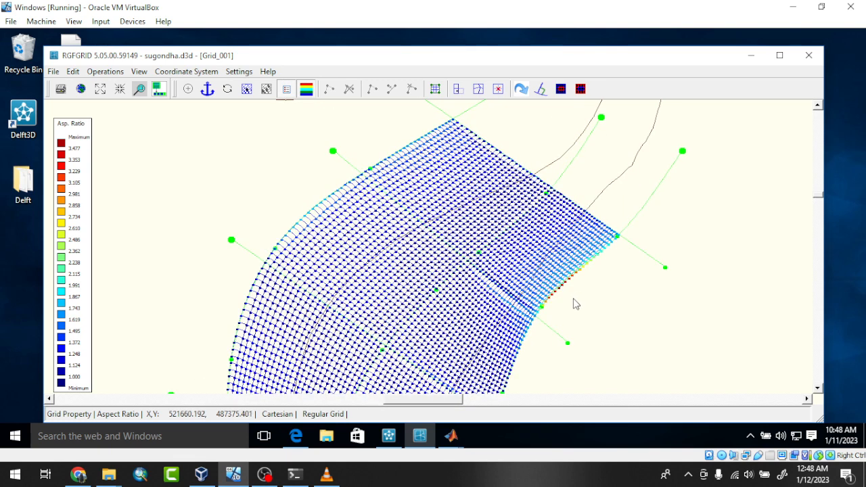
scroll(572, 298, "down", 1)
scroll(589, 253, "up", 1)
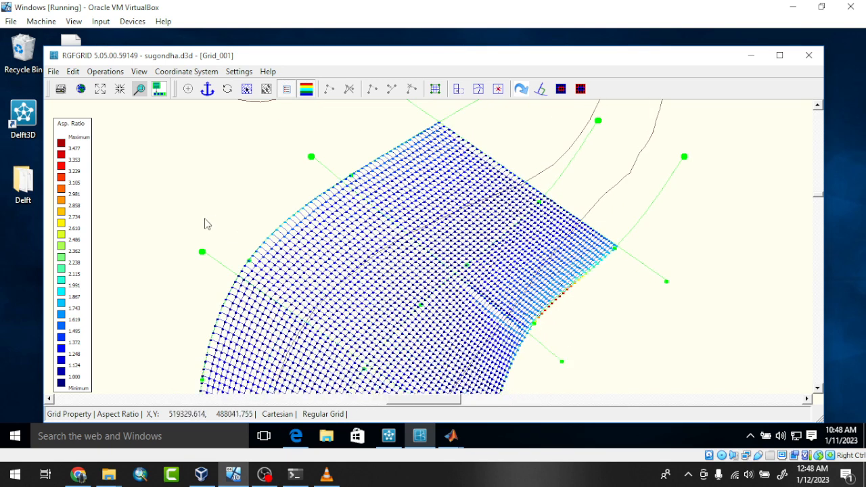
scroll(582, 311, "down", 3)
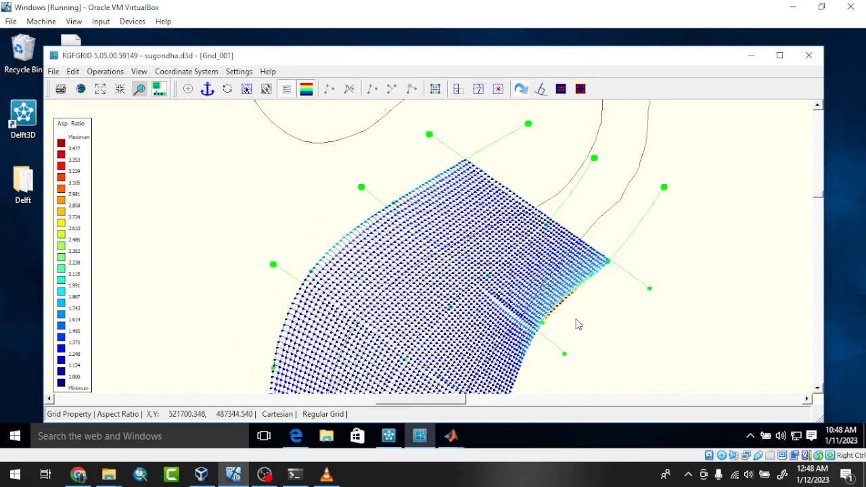
scroll(561, 321, "up", 4)
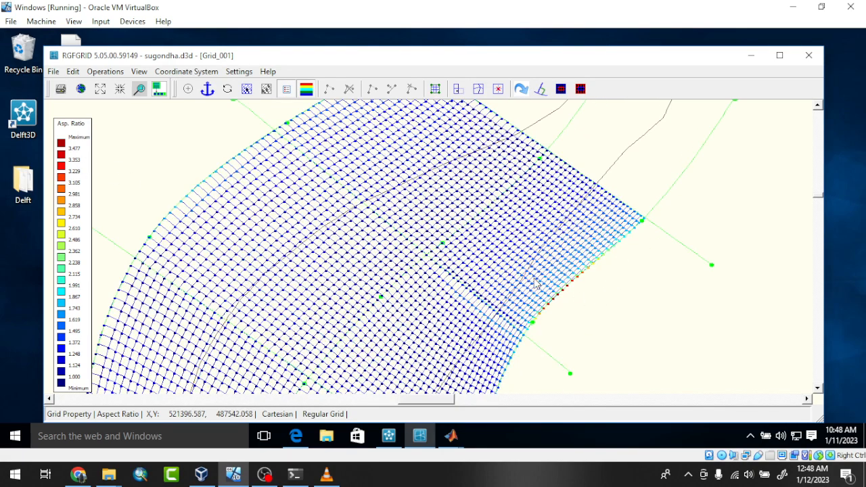
scroll(536, 280, "down", 1)
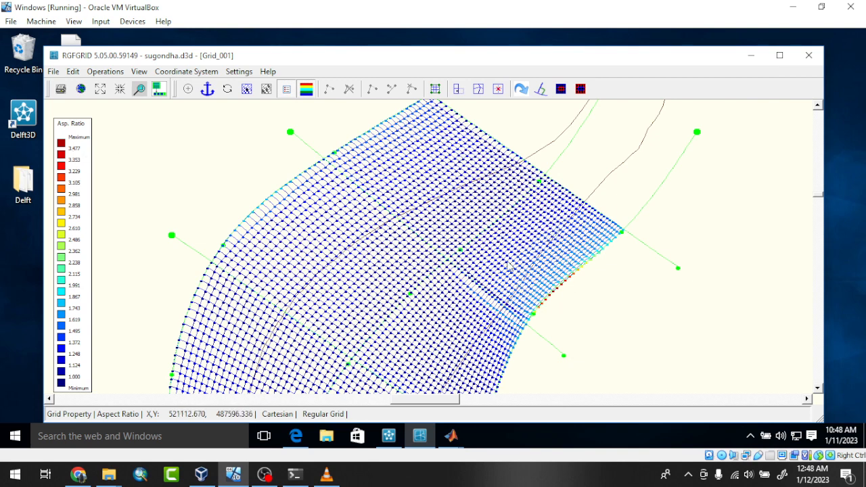
Move individual grid points on the inner bend edge outward, placing two at about X 521443, Y 487349 and X 521424, Y 487312.
left_click(479, 91)
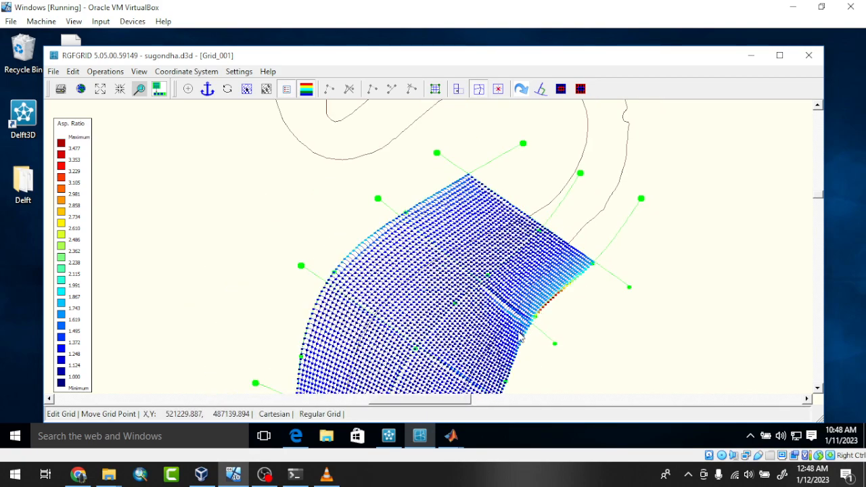
scroll(534, 310, "up", 3)
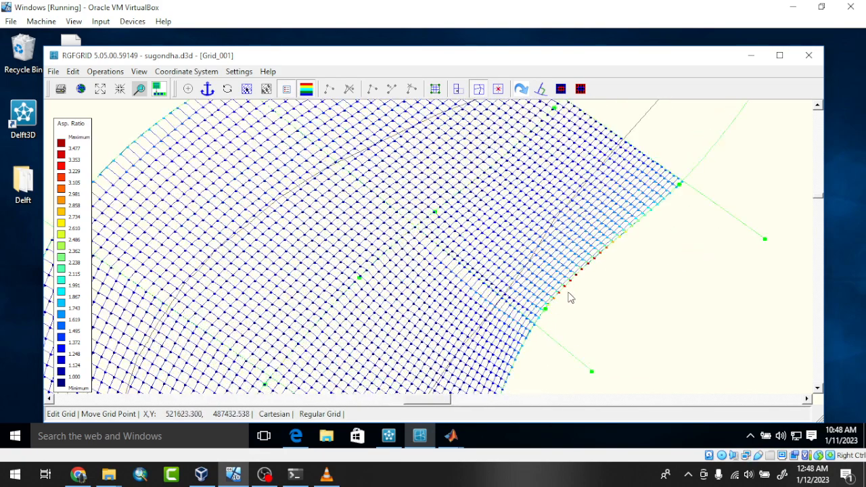
scroll(572, 291, "up", 3)
scroll(571, 285, "up", 1)
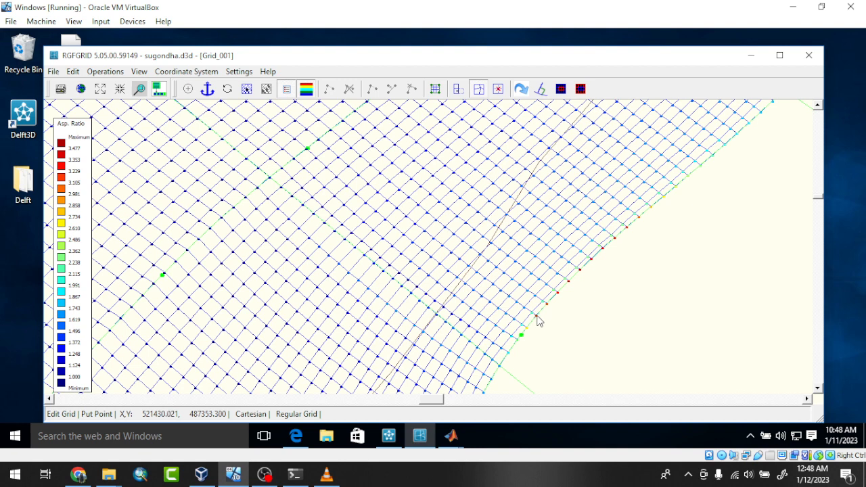
left_click(536, 315)
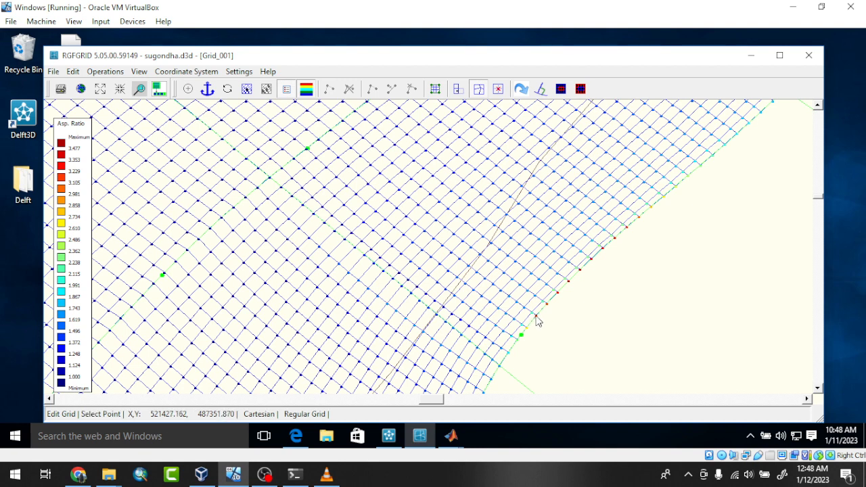
left_click(536, 316)
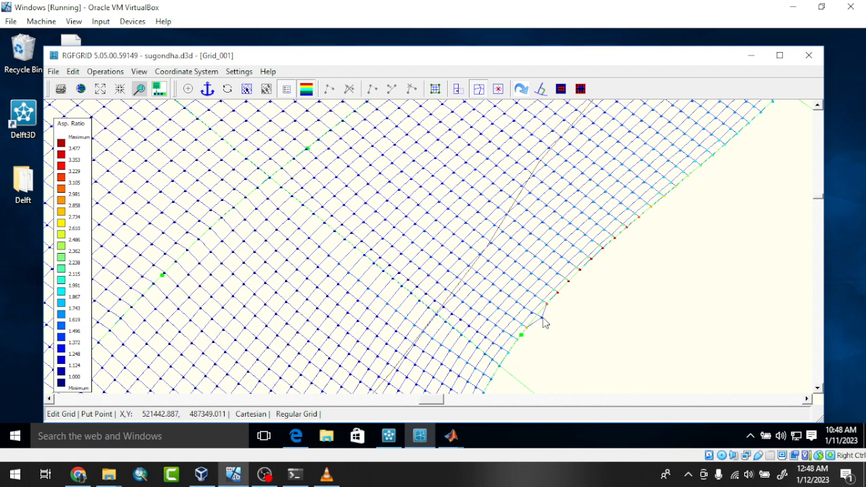
left_click(545, 323)
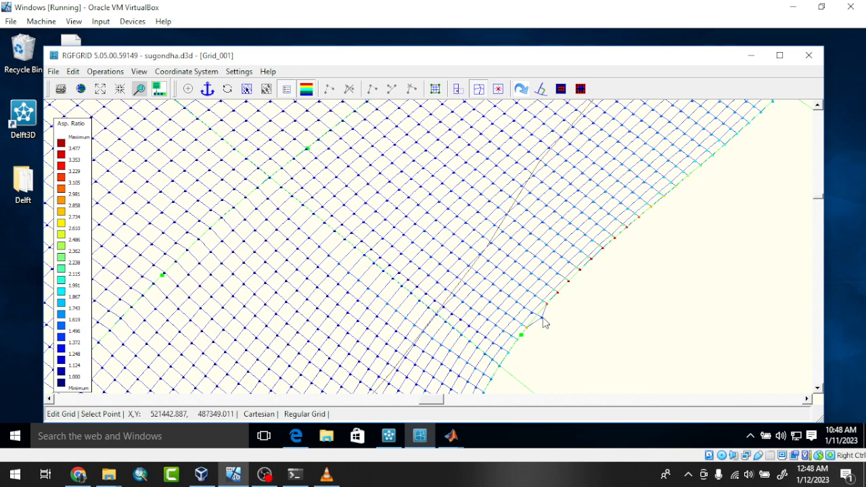
left_click(527, 332)
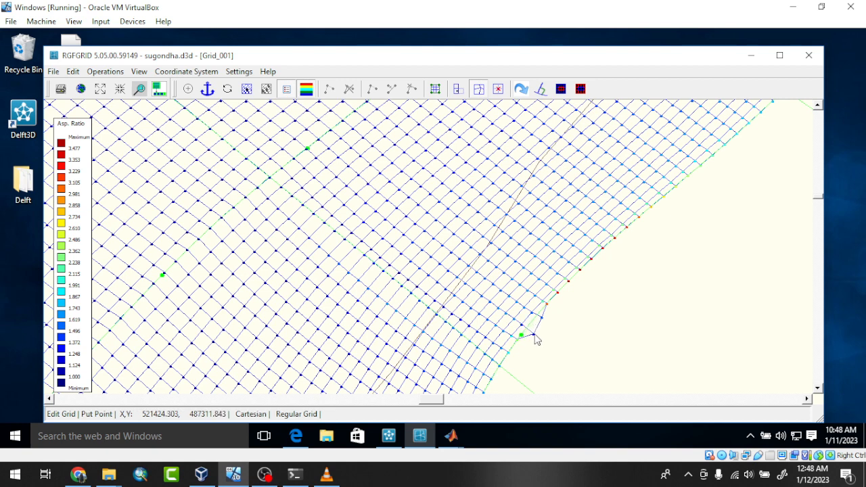
left_click(535, 338)
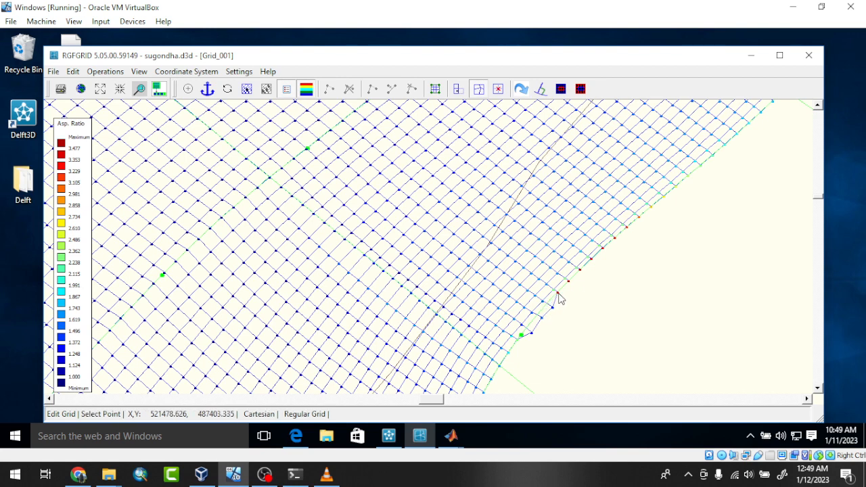
Move the next three red edge points outward to about X 521491, Y 487395; X 521519, Y 487426; and X 521540, Y 487453.
left_click(559, 297)
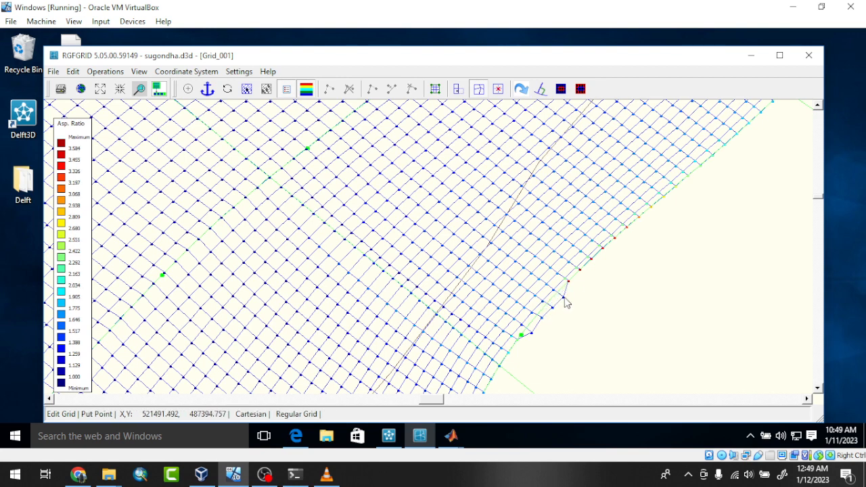
left_click(567, 283)
left_click(568, 285)
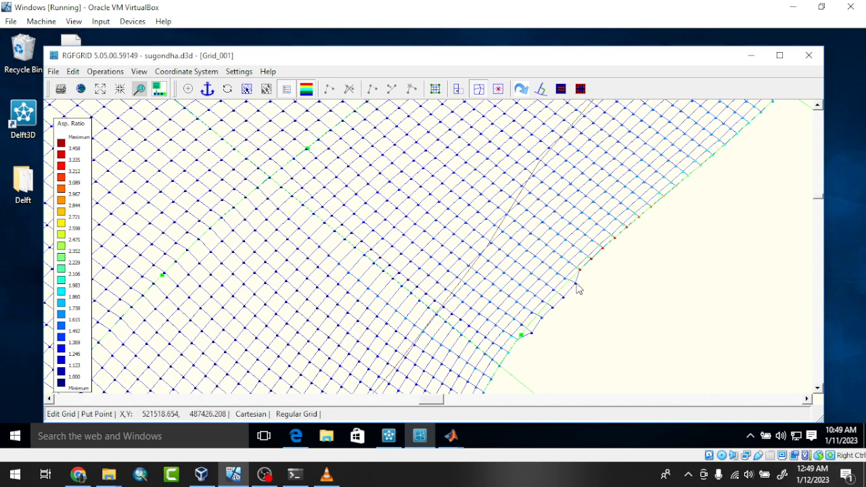
left_click(576, 284)
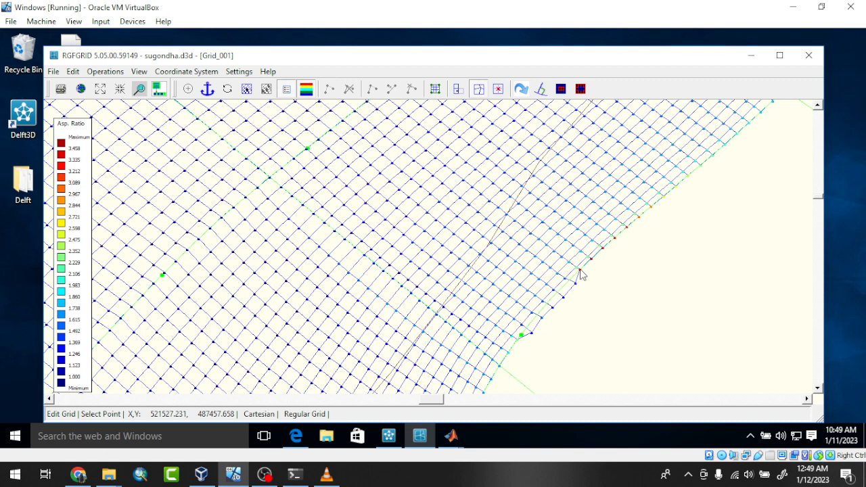
left_click(579, 272)
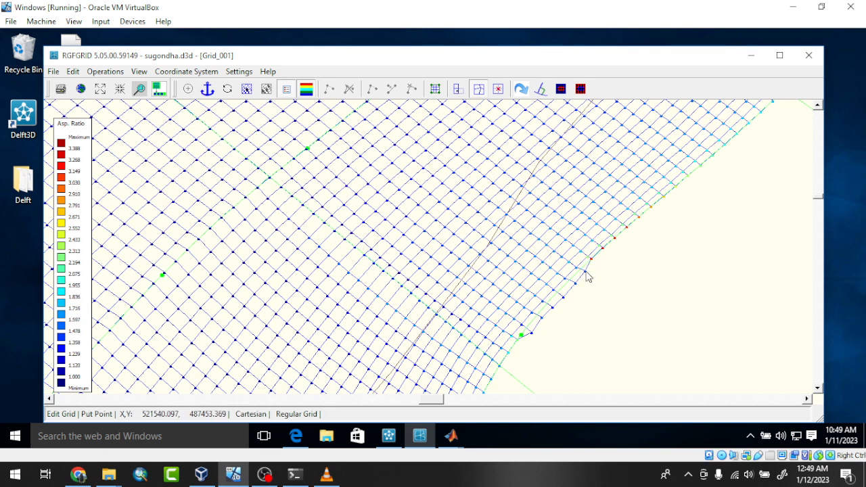
left_click(586, 272)
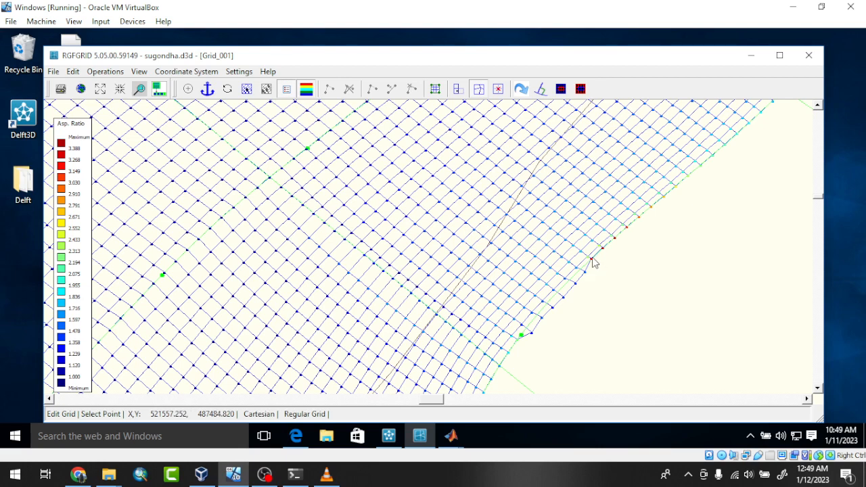
Shift two further bend edge points outward to about X 521563, Y 487473 and X 521592, Y 487501.
left_click(591, 264)
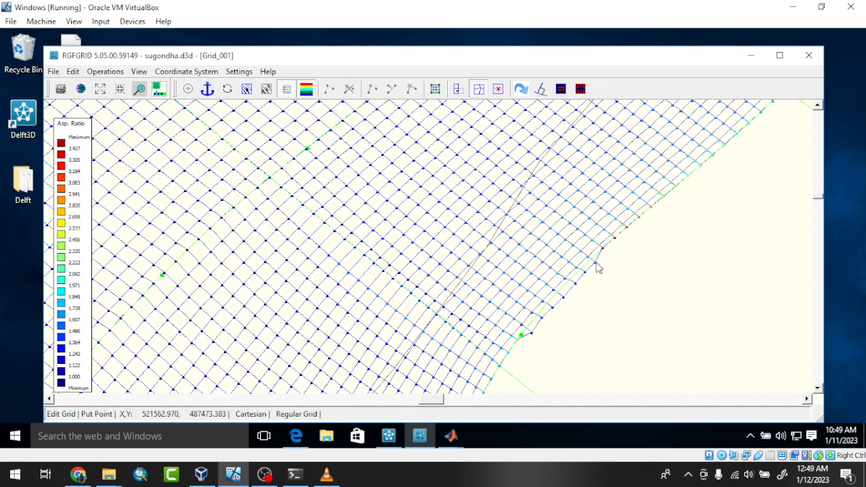
left_click(602, 249)
left_click(602, 252)
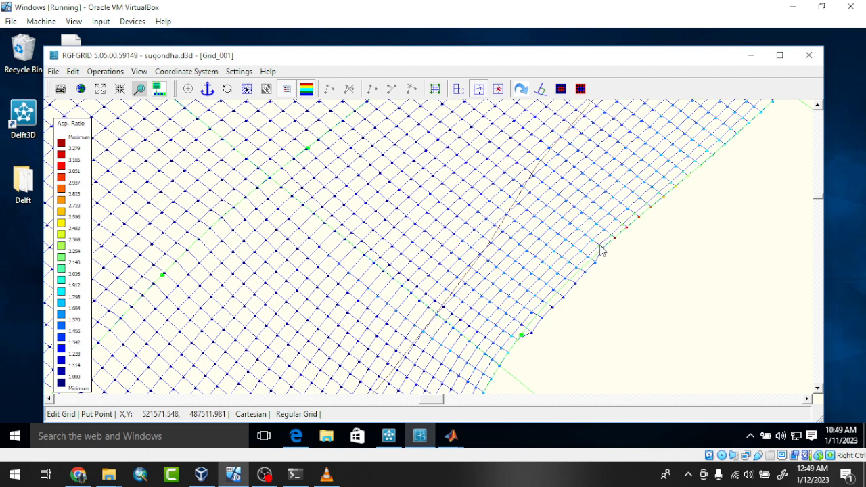
left_click(602, 252)
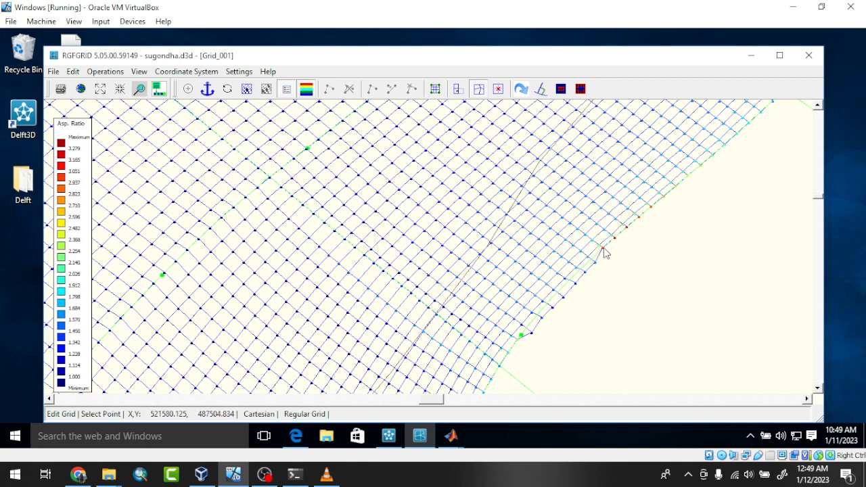
left_click(602, 249)
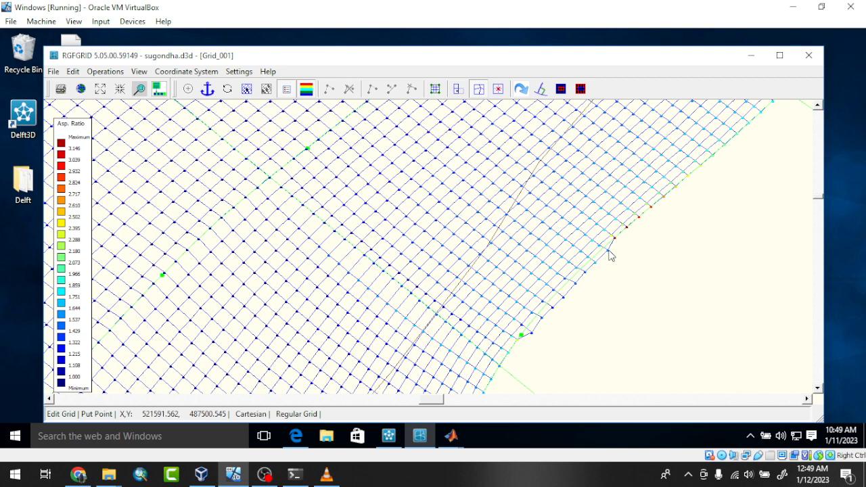
left_click(610, 253)
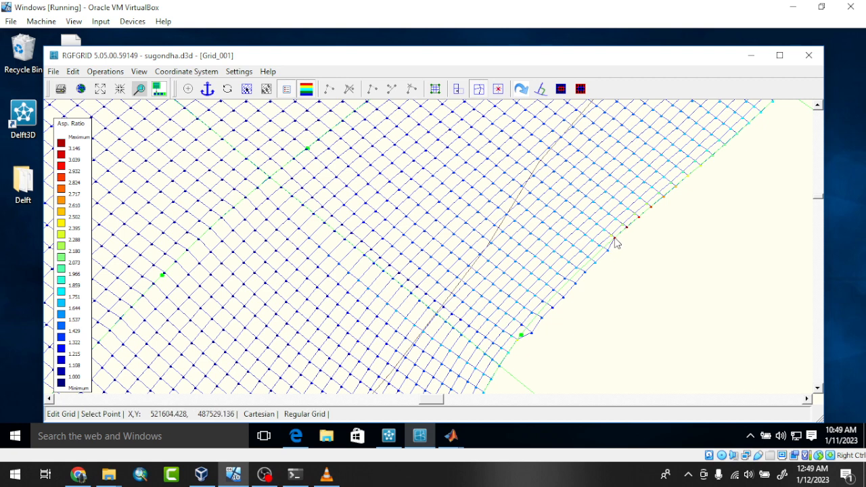
Move the next three inner bend edge points outward to about X 521616, Y 487522; X 521636, Y 487548; and X 521664, Y 487572.
left_click(614, 242)
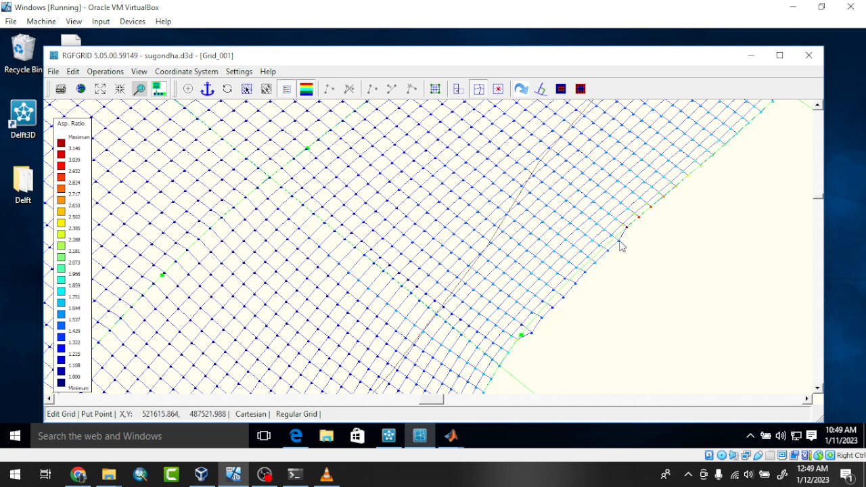
left_click(621, 246)
left_click(626, 228)
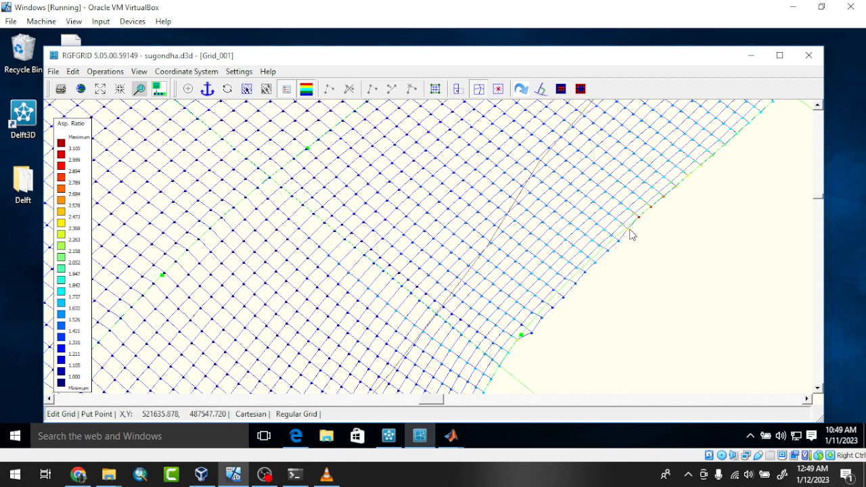
left_click(633, 232)
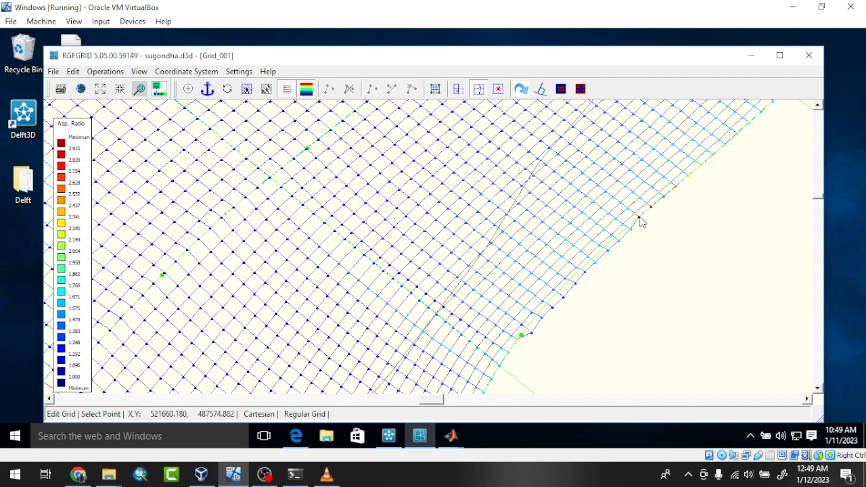
left_click(640, 220)
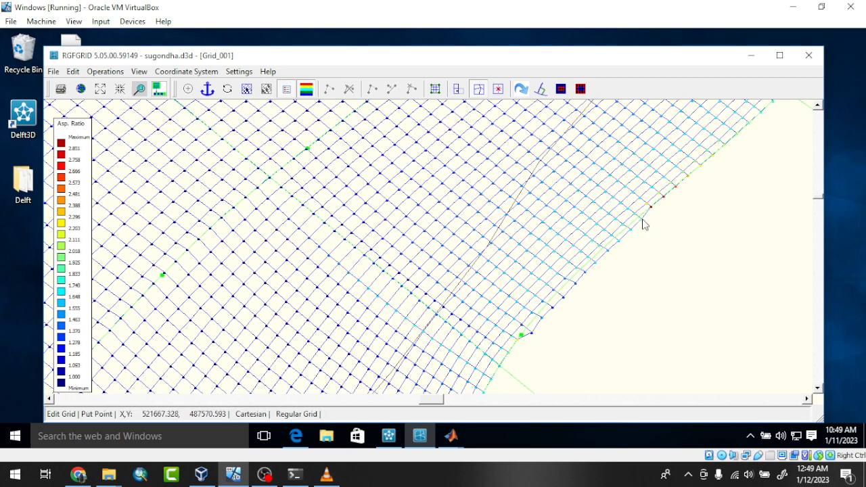
left_click(643, 224)
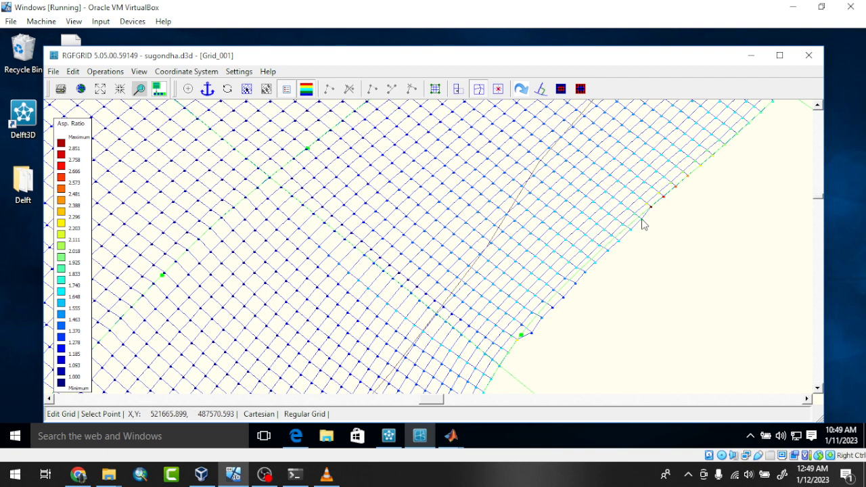
left_click(643, 225)
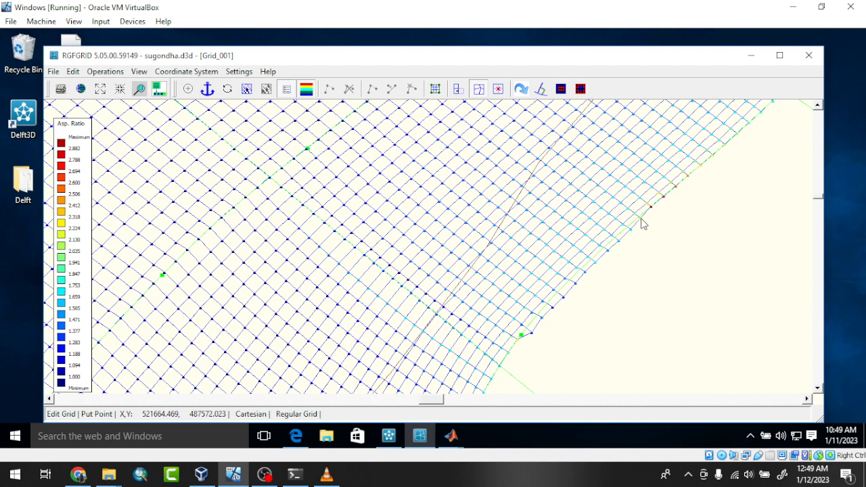
left_click(643, 225)
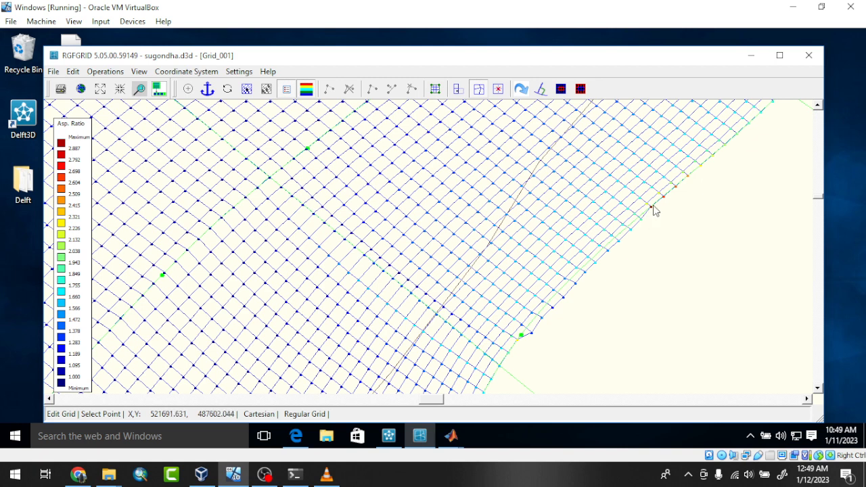
Adjust the next red edge point up the bend, placing it outward at about X 521694, Y 487595.
left_click(650, 211)
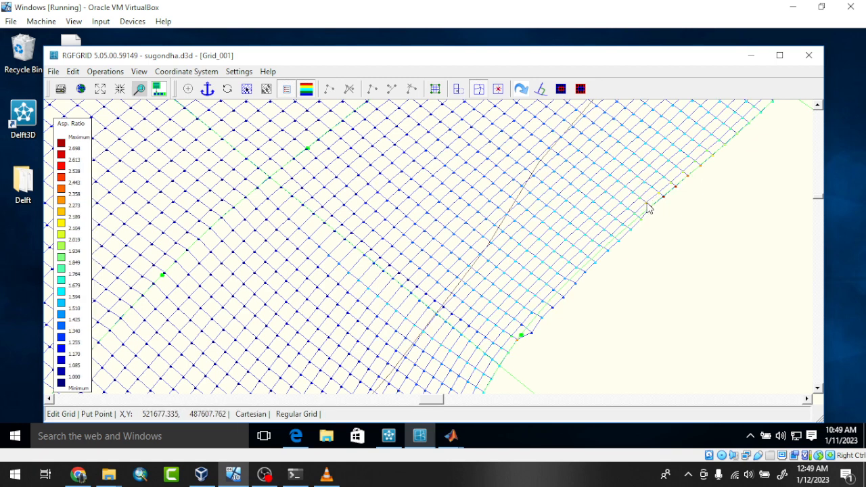
left_click(648, 209)
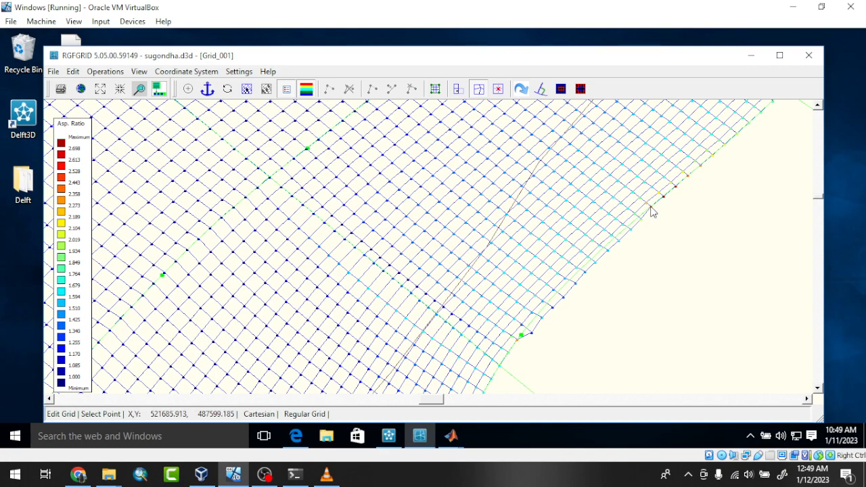
scroll(647, 200, "down", 4)
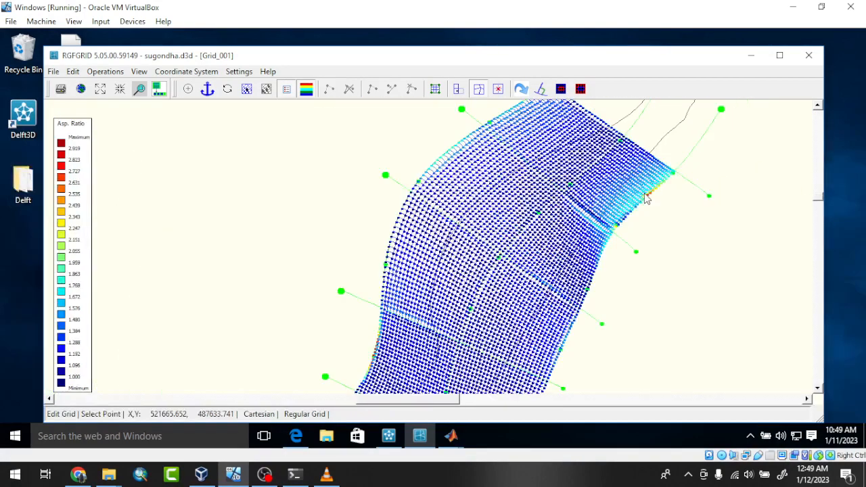
scroll(617, 218, "up", 5)
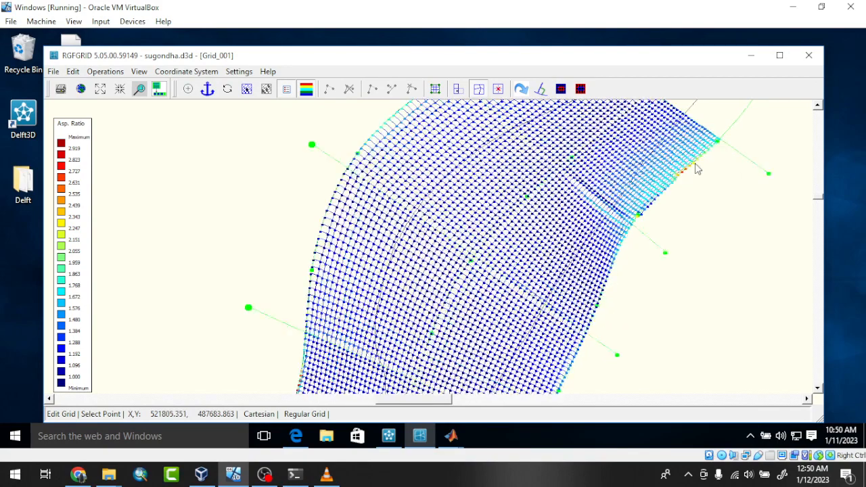
scroll(697, 169, "up", 3)
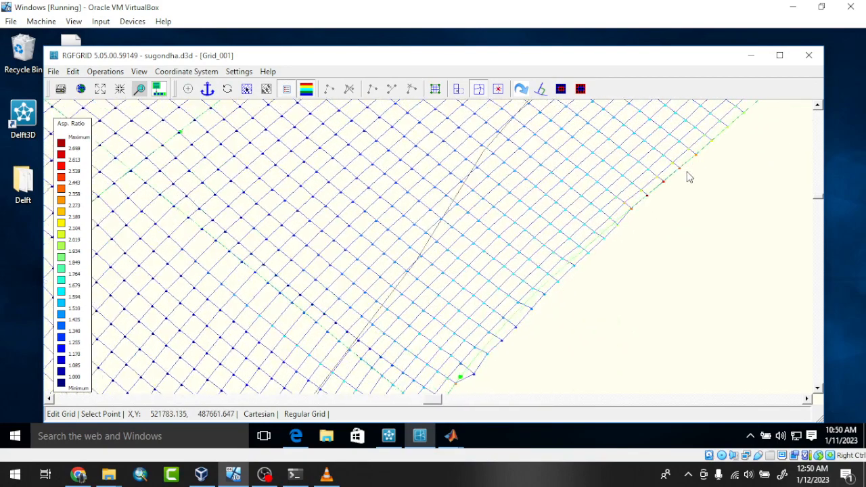
left_click(631, 211)
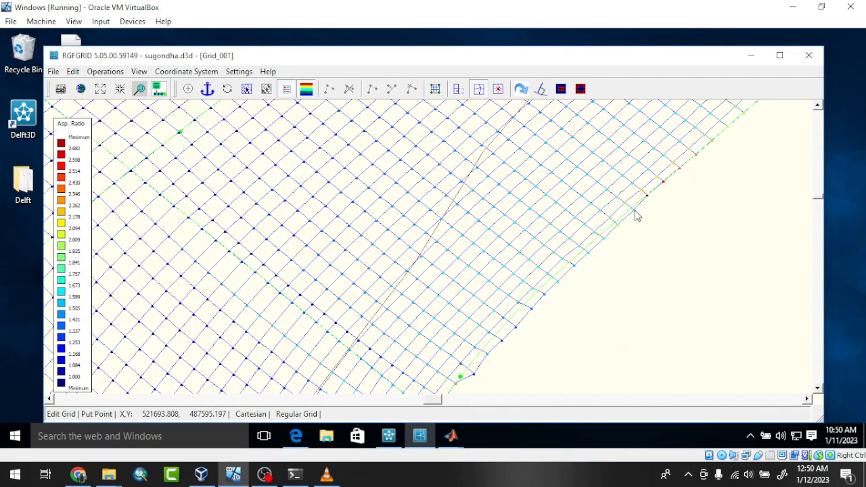
left_click(635, 211)
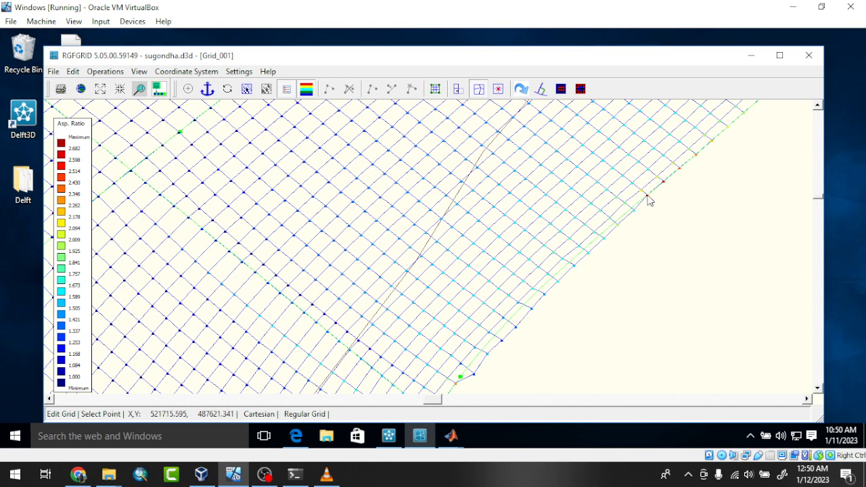
Shift the following three edge points outward to about X 521722, Y 487617; X 521752, Y 487640; and X 521776, Y 487664.
left_click(648, 199)
left_click(652, 202)
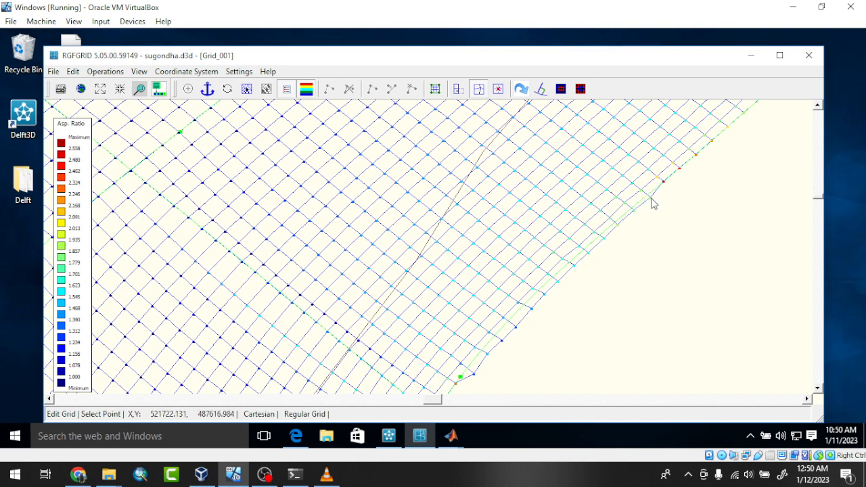
left_click(666, 185)
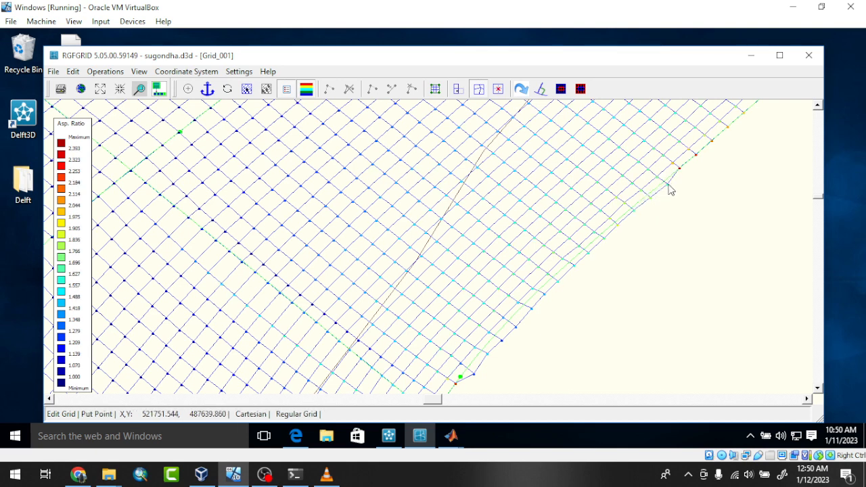
left_click(668, 189)
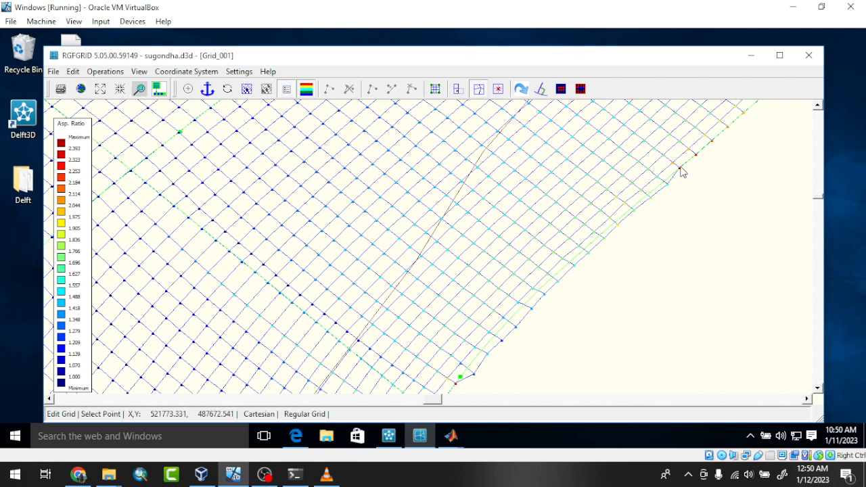
left_click(679, 171)
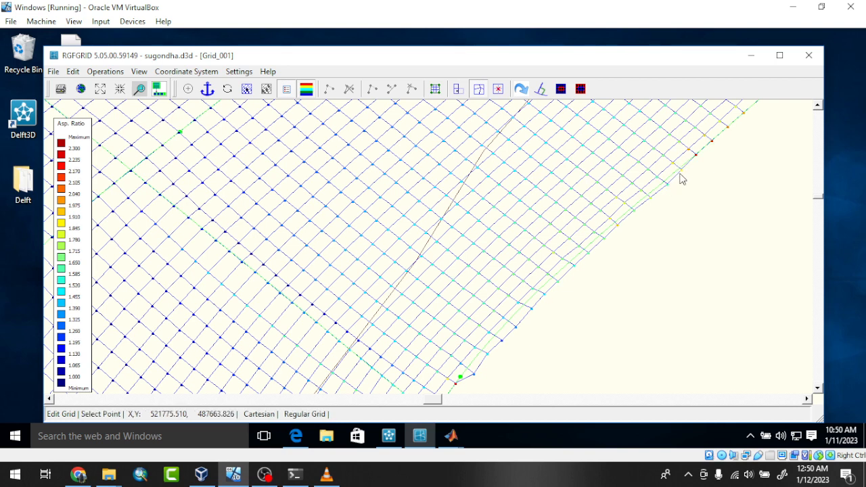
left_click(570, 253)
Nudge the three orange and red edge points nearest the upstream corner outward, placing the lowest at about X 521804, Y 487689.
scroll(526, 289, "up", 4)
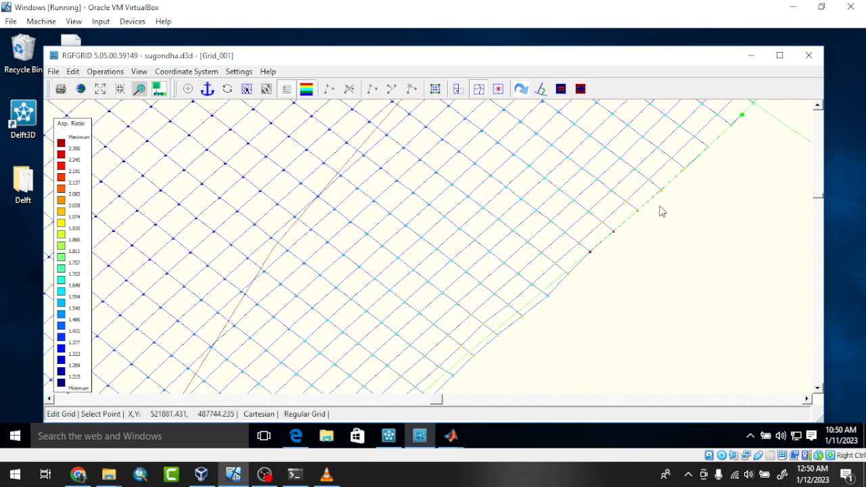
left_click(638, 212)
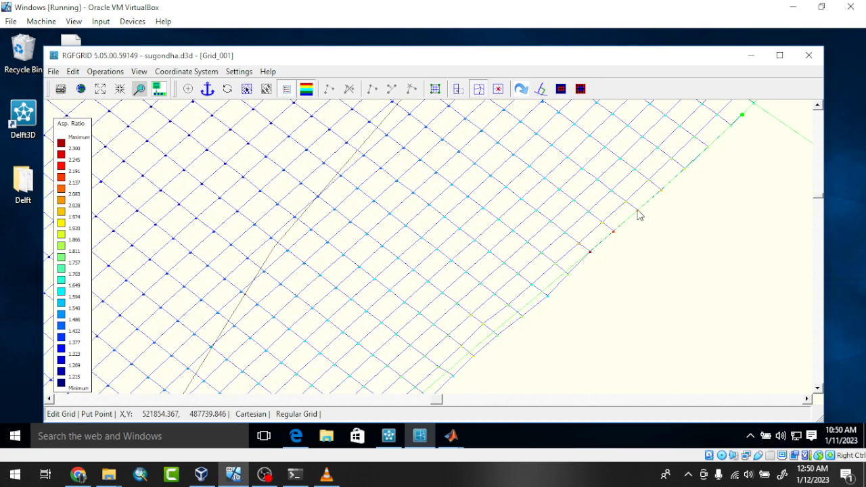
left_click(634, 220)
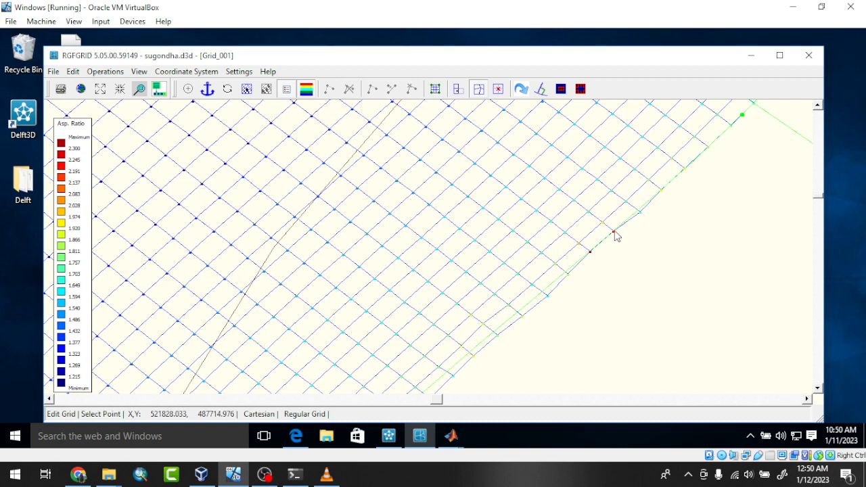
left_click(615, 234)
left_click(591, 253)
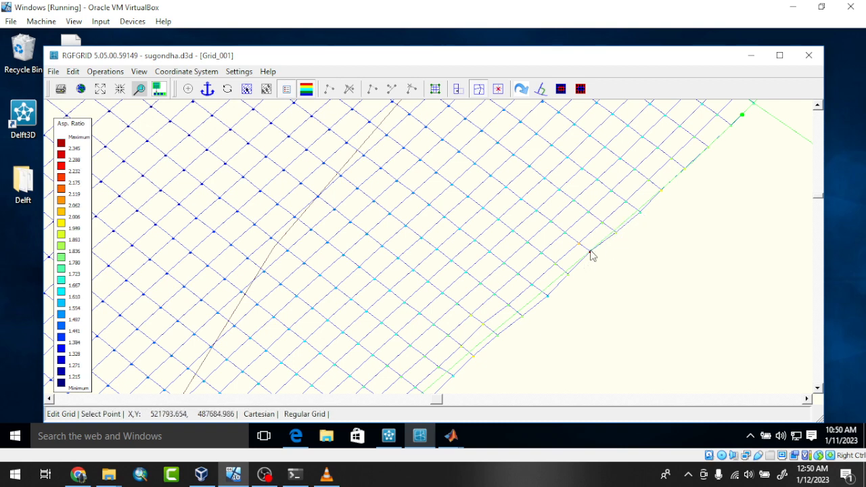
left_click(591, 254)
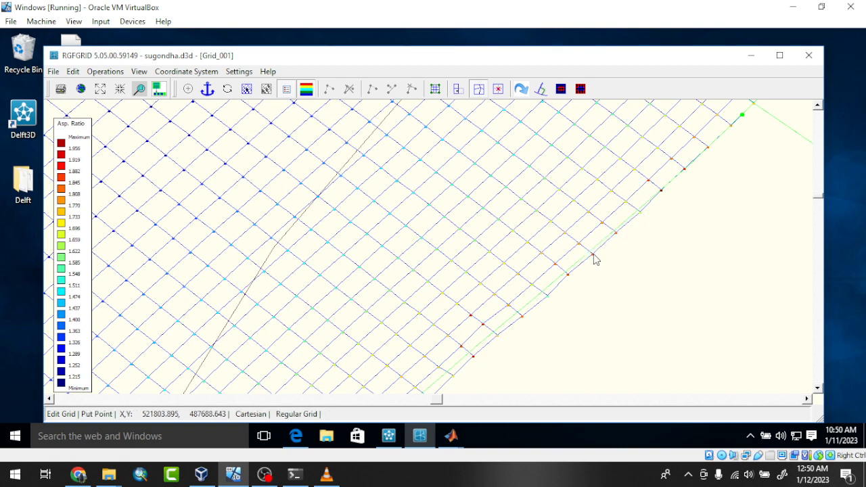
left_click(593, 257)
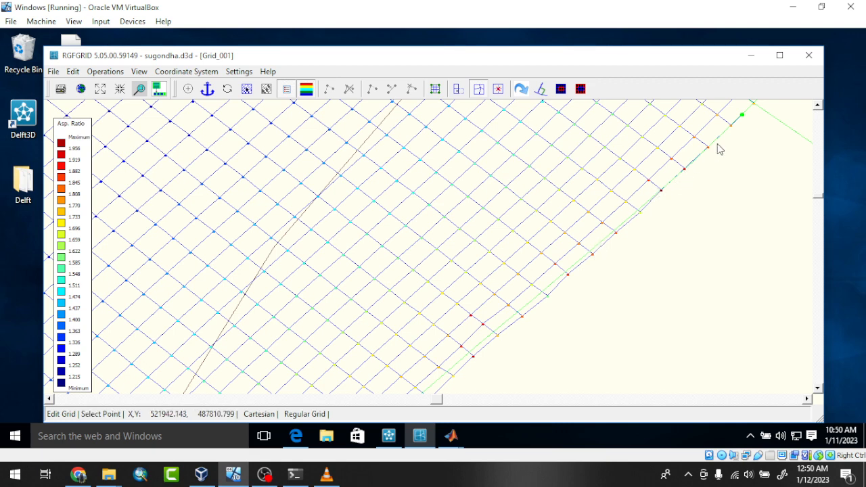
Examine the aspect ratio colours from the upstream end down to the sharp inner bend with the highest values.
scroll(615, 172, "down", 5)
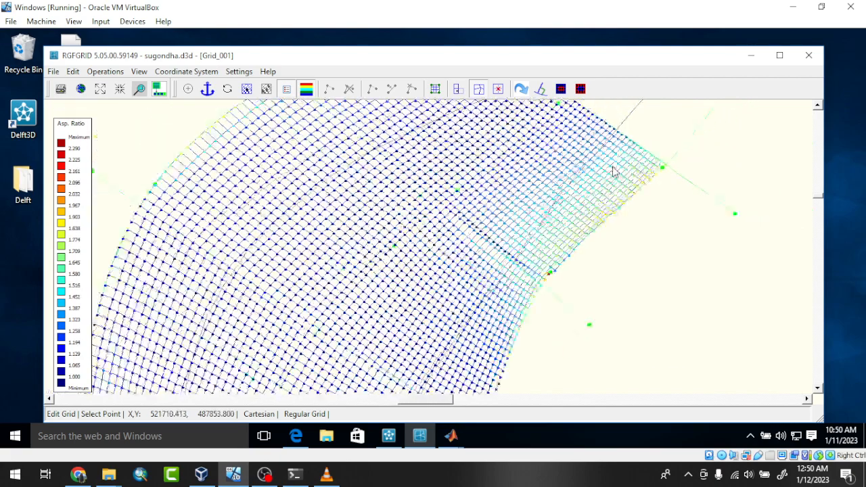
scroll(612, 172, "down", 5)
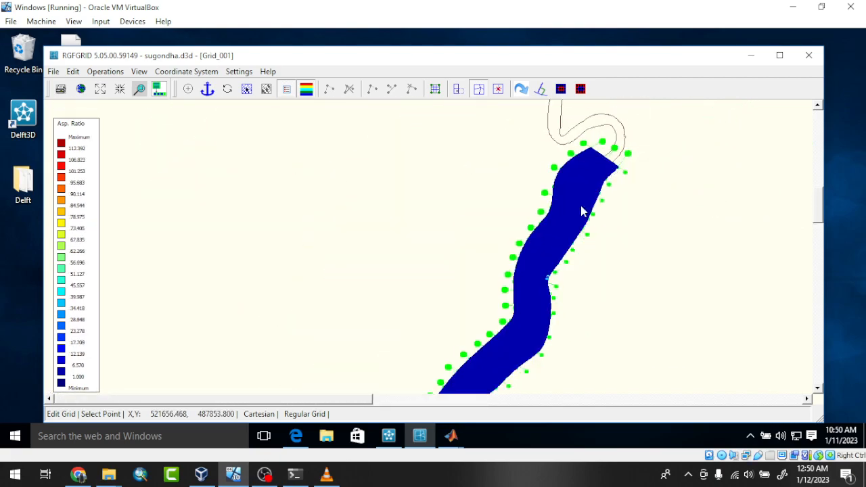
scroll(571, 223, "up", 8)
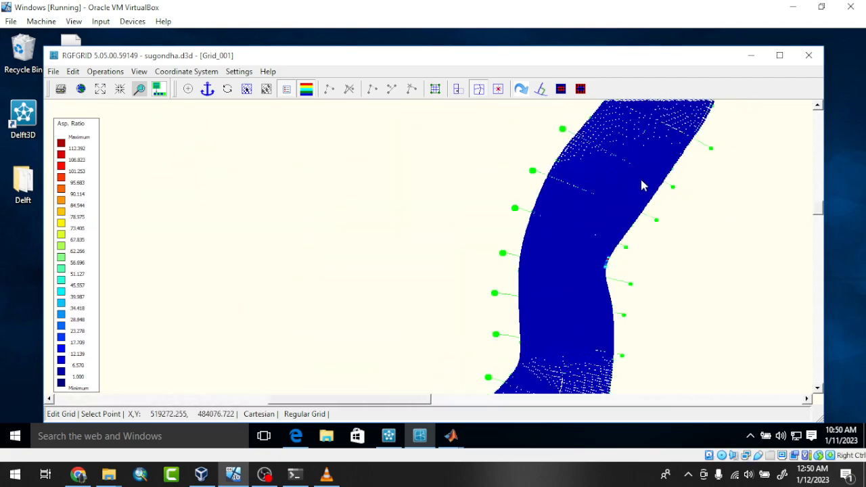
scroll(596, 220, "up", 2)
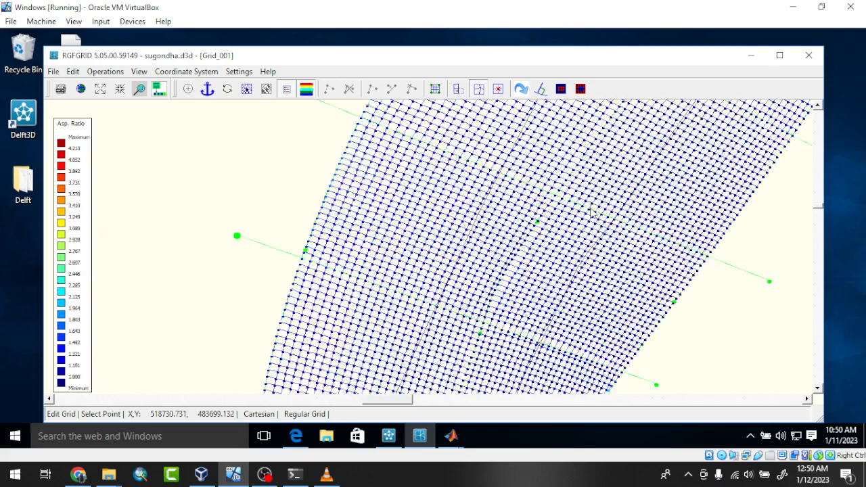
scroll(519, 202, "down", 4)
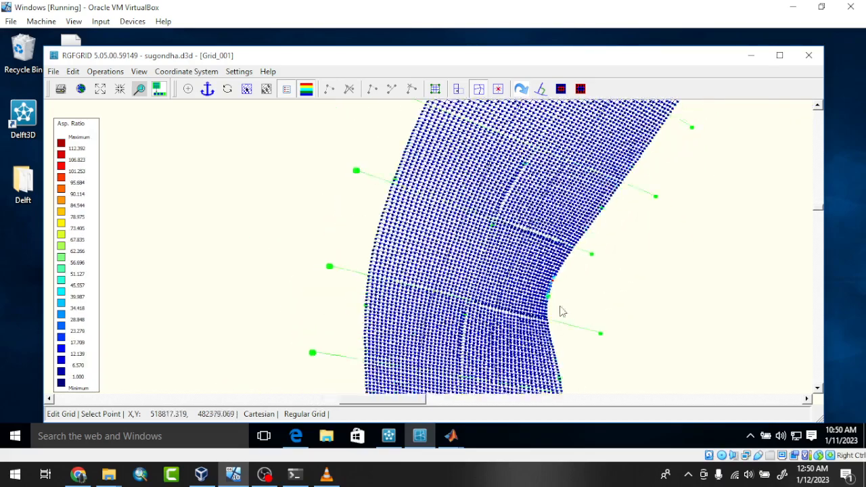
scroll(560, 304, "up", 3)
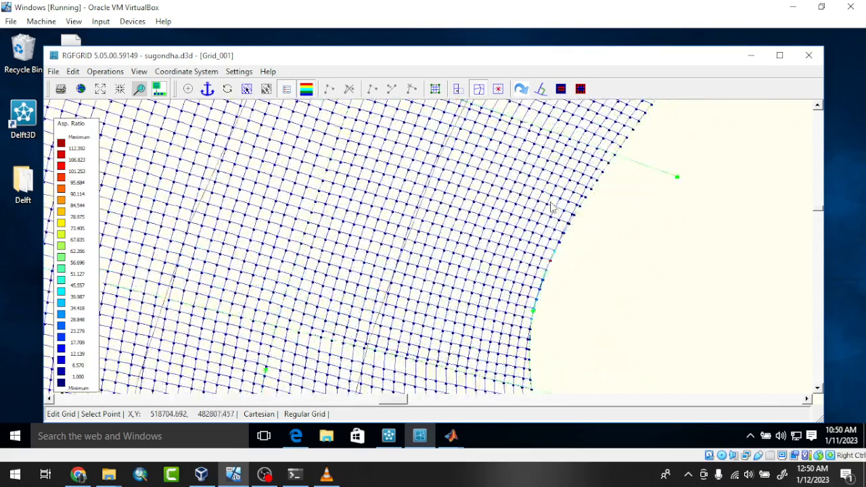
scroll(551, 206, "down", 4)
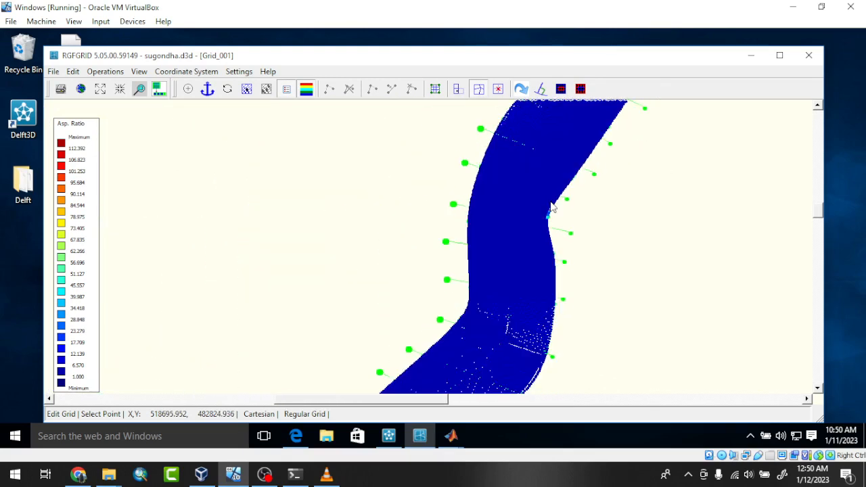
Inspect the aspect ratio along the grid's middle reach, especially the red patches on the inner bank edges.
scroll(477, 292, "down", 3)
scroll(470, 294, "up", 3)
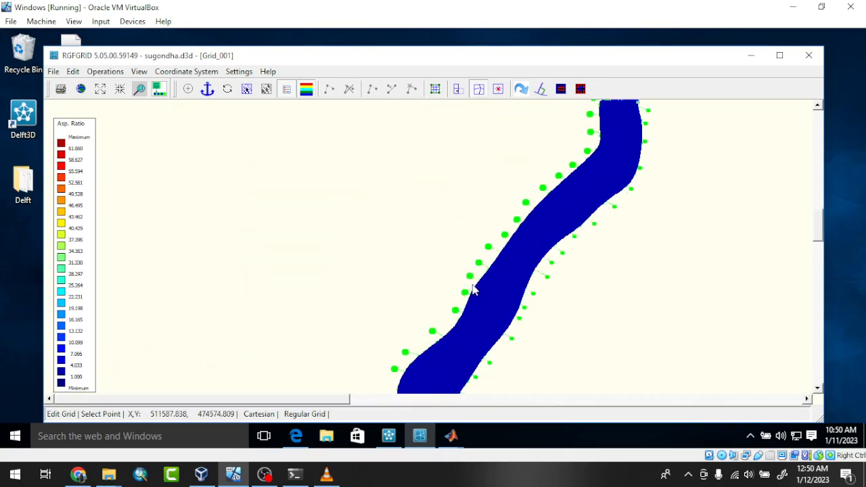
scroll(472, 288, "up", 3)
scroll(493, 278, "down", 1)
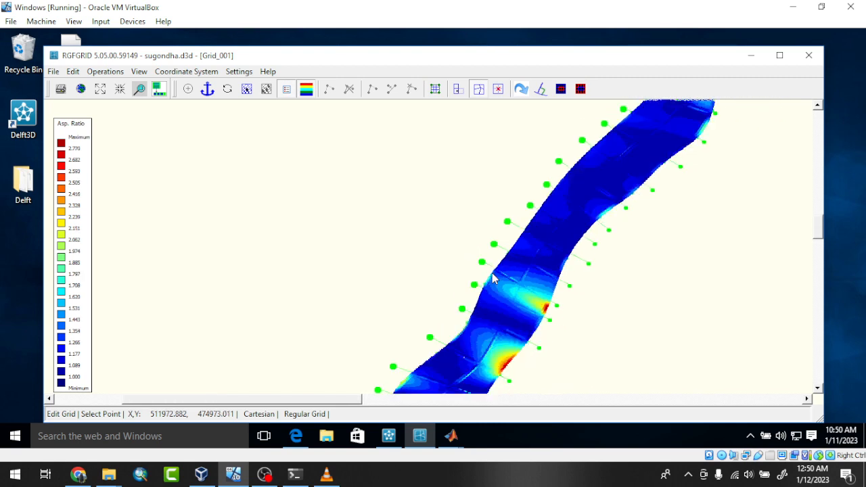
scroll(493, 280, "down", 2)
scroll(496, 309, "up", 2)
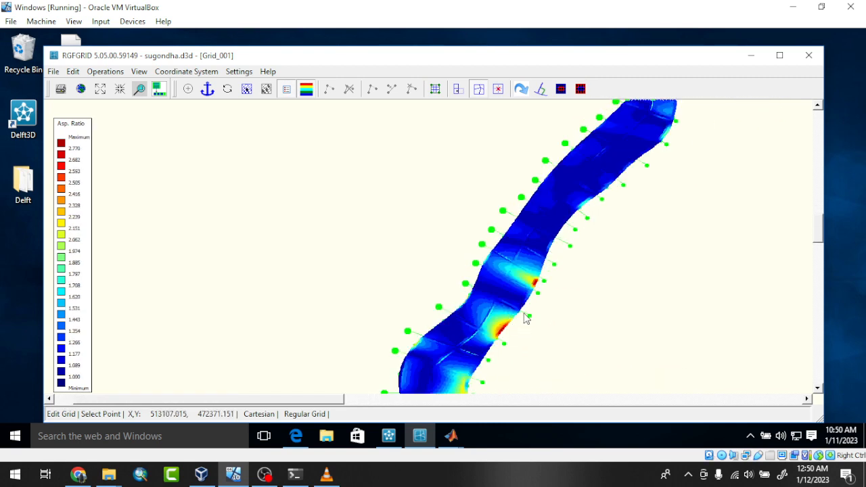
scroll(526, 318, "up", 3)
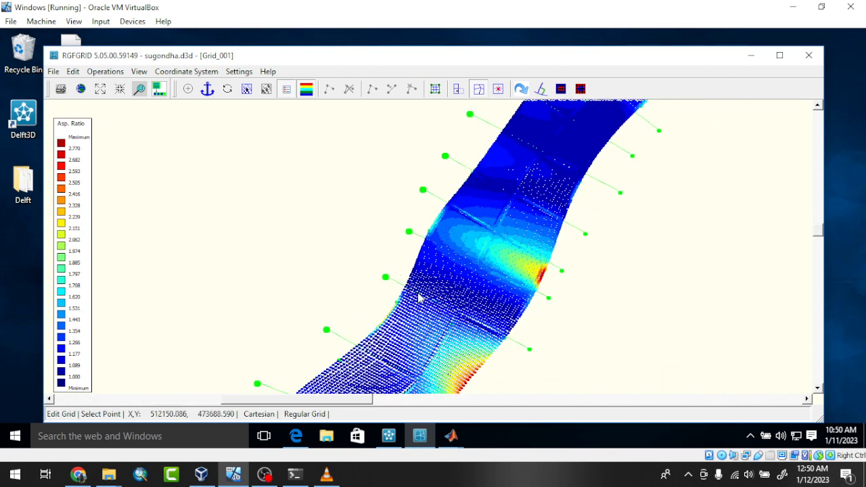
scroll(449, 279, "down", 2)
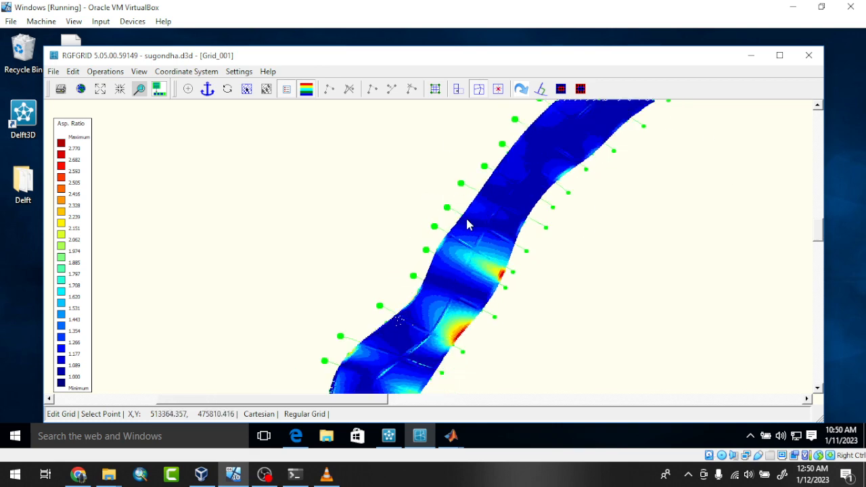
scroll(466, 222, "down", 2)
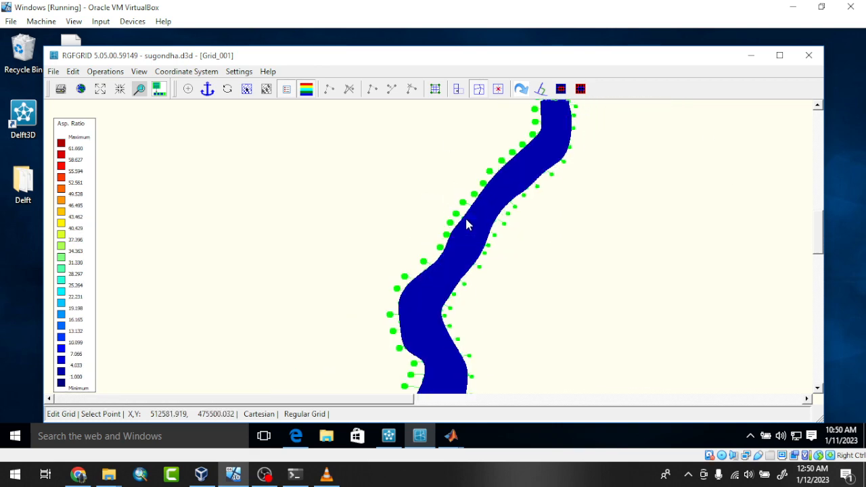